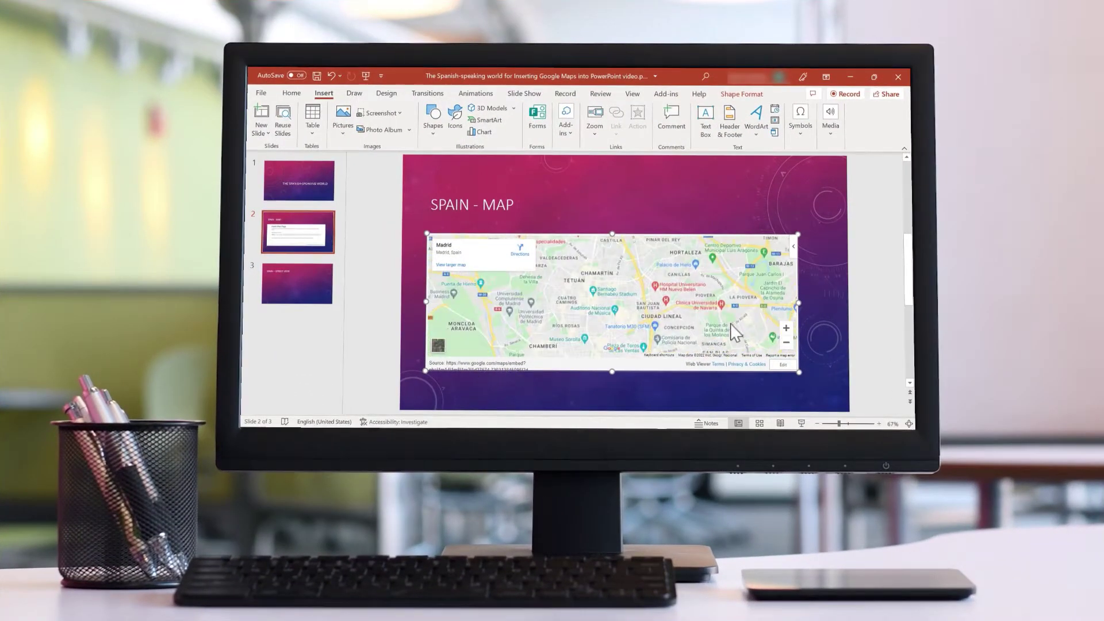
- Pan the slide 2 Google map toward central Madrid and zoom in two levels
left_click_drag(732, 320, 645, 315)
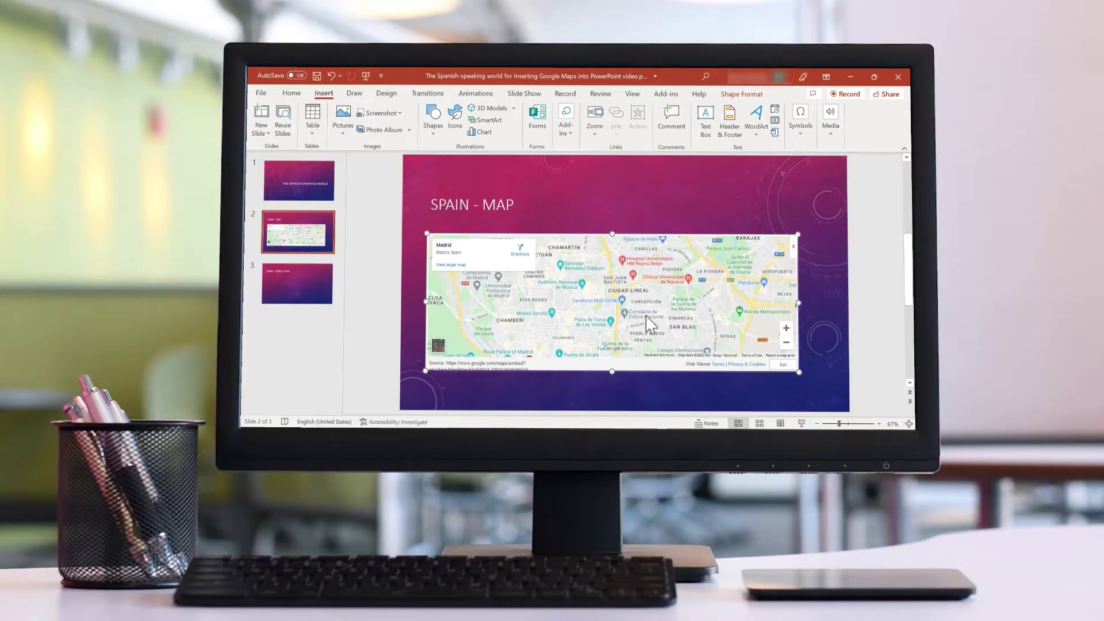
left_click(786, 328)
left_click(786, 329)
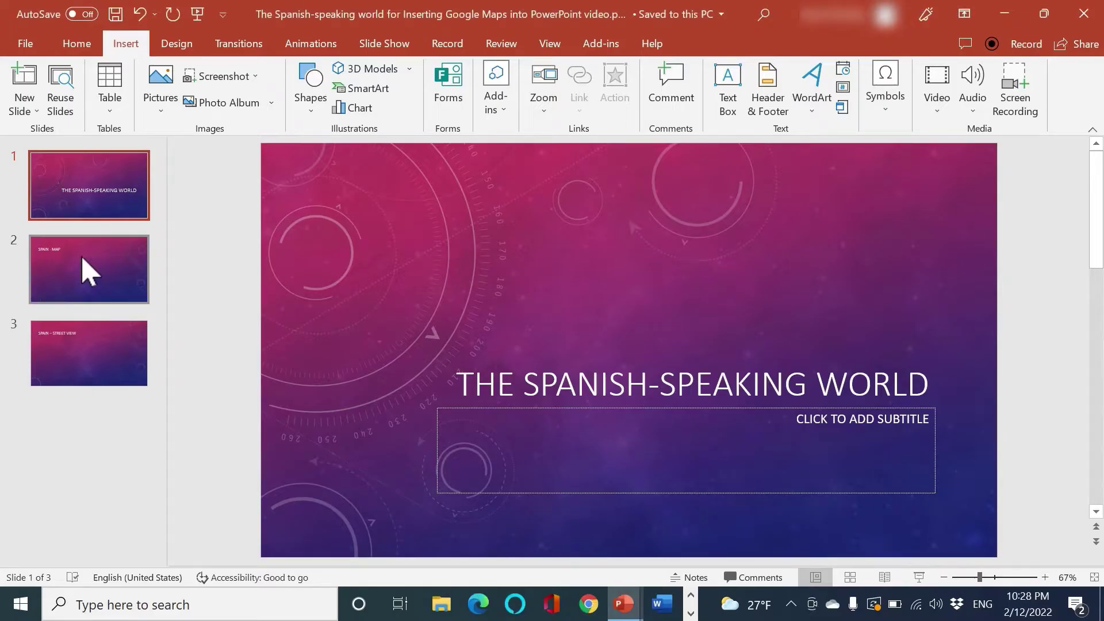
- Select the SPAIN - MAP slide (slide 2) from the thumbnail pane
left_click(86, 272)
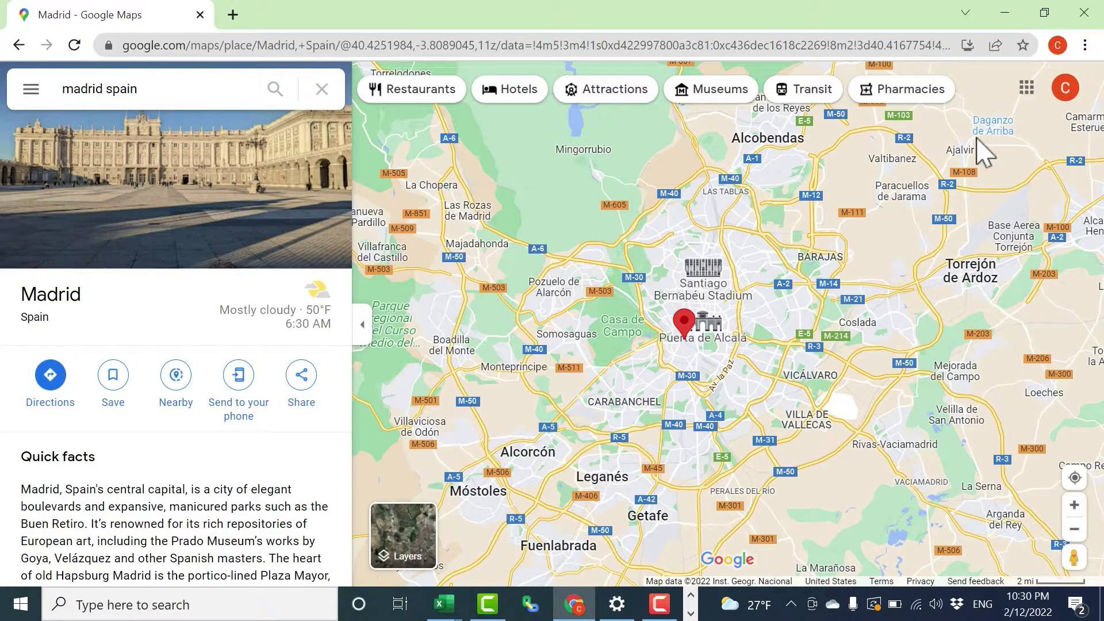
- Pan and zoom the map around the Madrid pin, past Barajas and Hortaleza
mouse_move(751, 322)
left_mouse_down()
mouse_move(786, 314)
mouse_move(785, 357)
mouse_move(732, 328)
left_mouse_up()
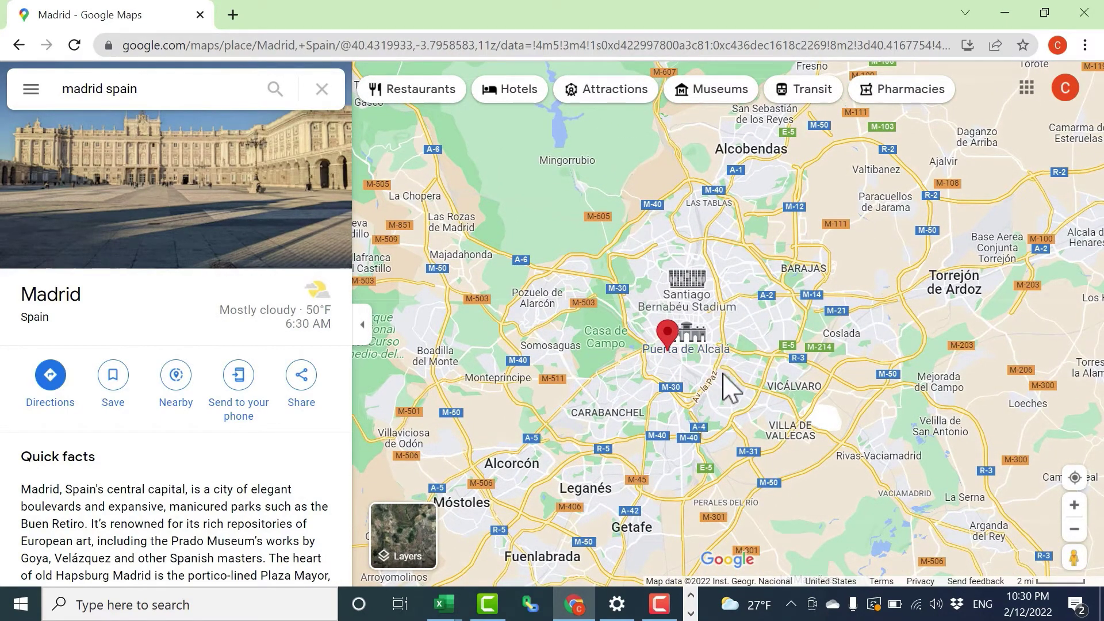
left_click_drag(723, 373, 754, 394)
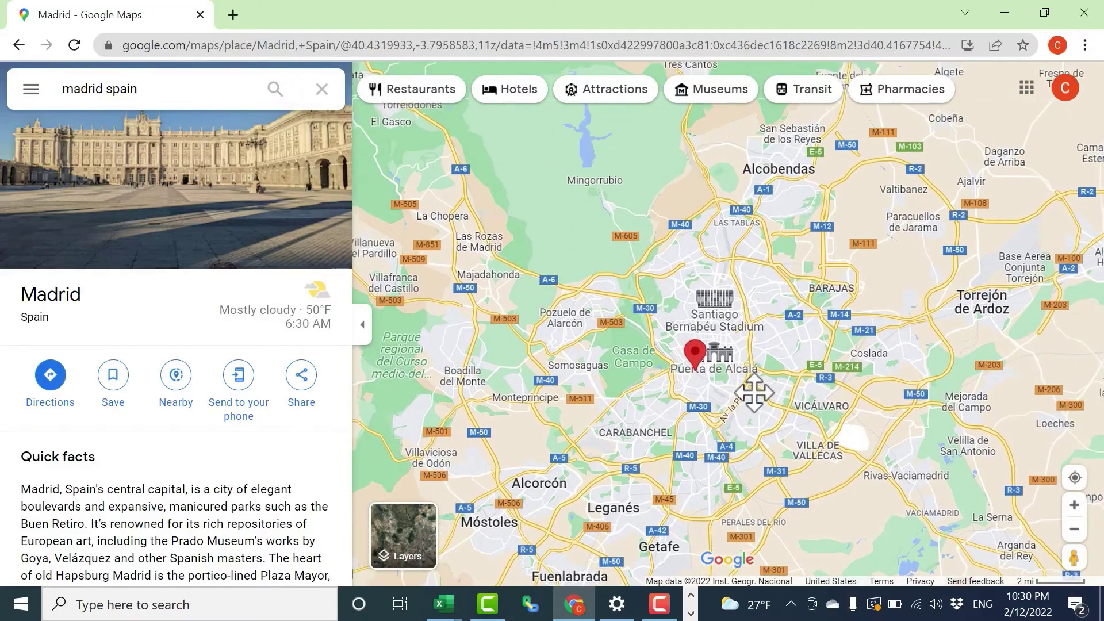
scroll(751, 377, "up", 3)
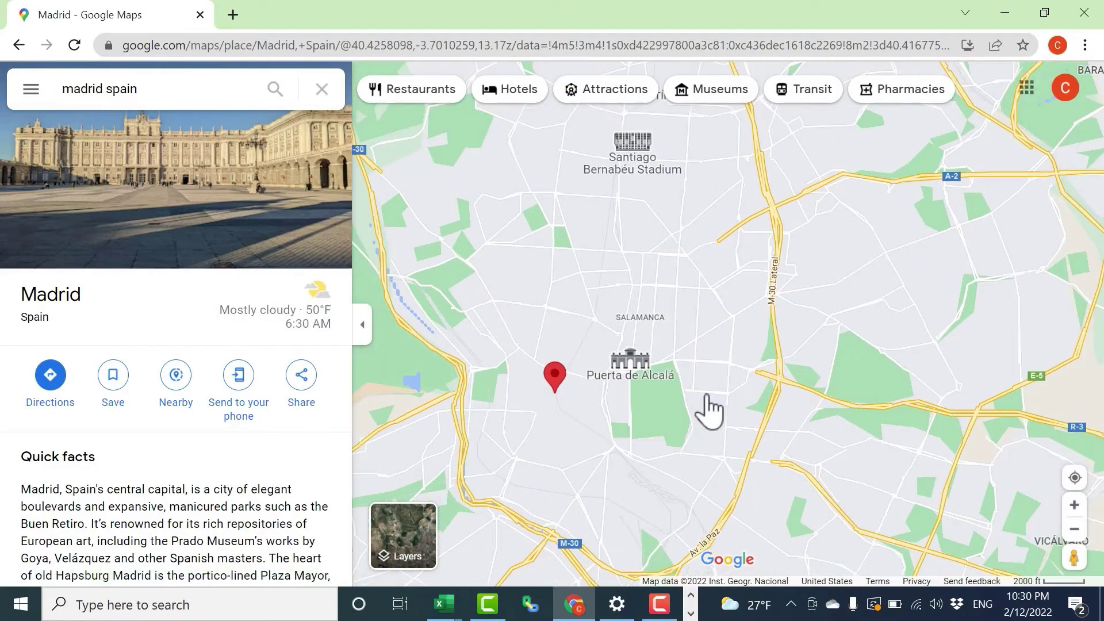
scroll(709, 411, "down", 2)
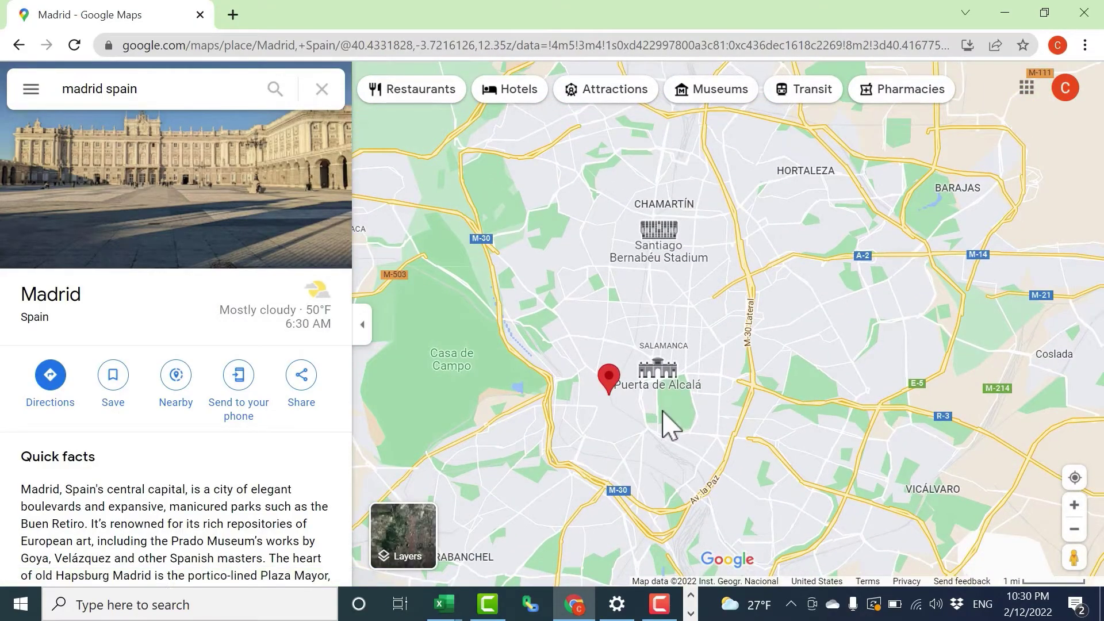
left_click_drag(670, 426, 797, 323)
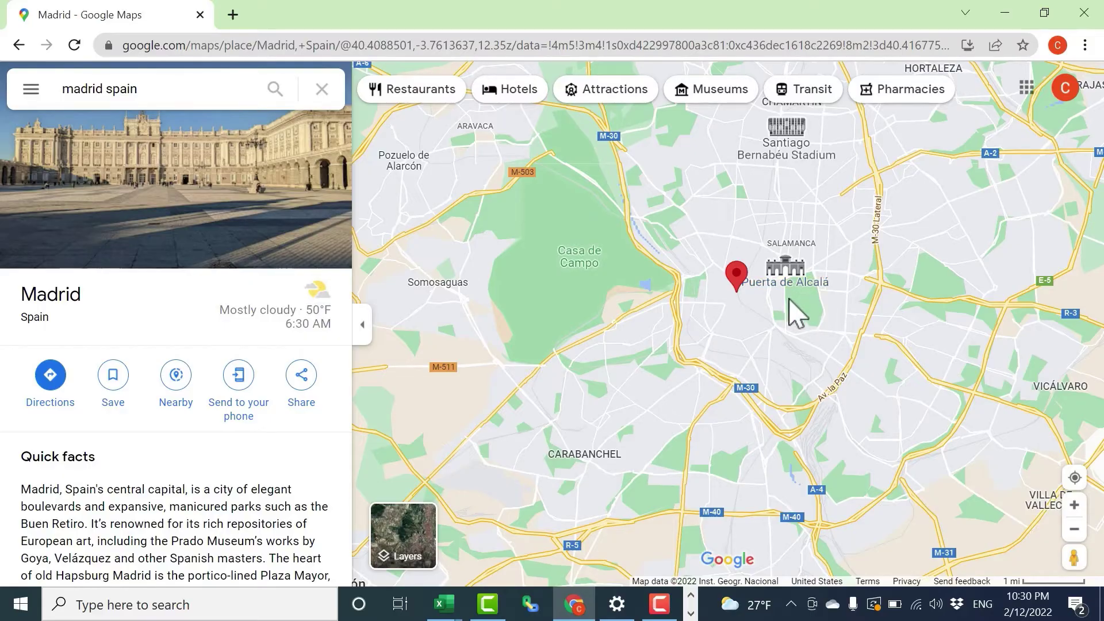
left_click_drag(640, 305, 546, 343)
left_click_drag(693, 351, 801, 419)
scroll(752, 419, "up", 3)
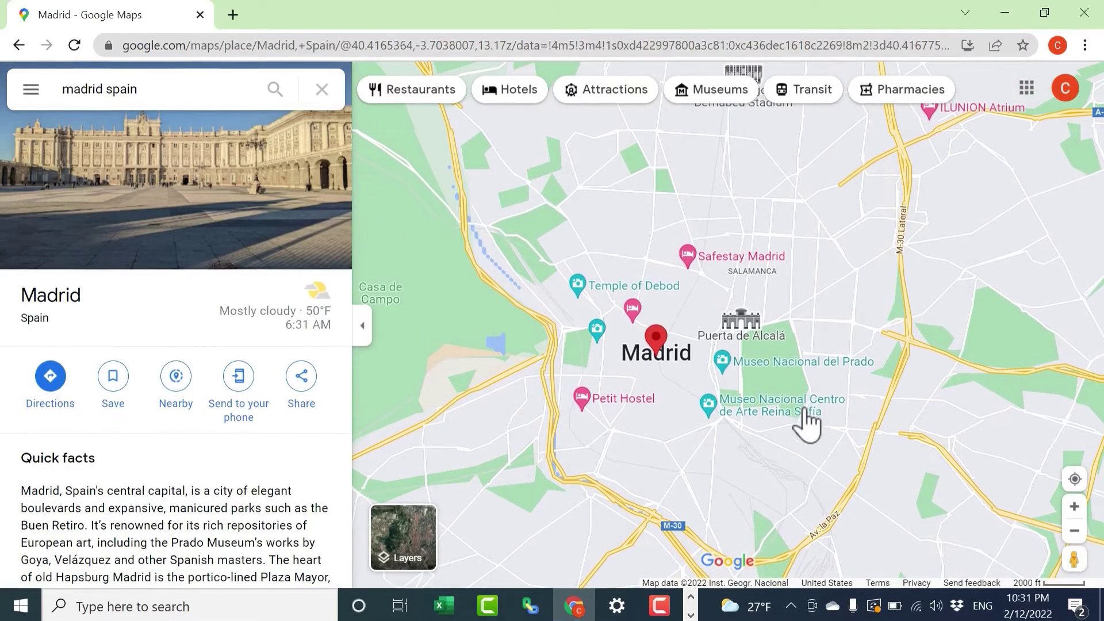
scroll(793, 443, "up", 2)
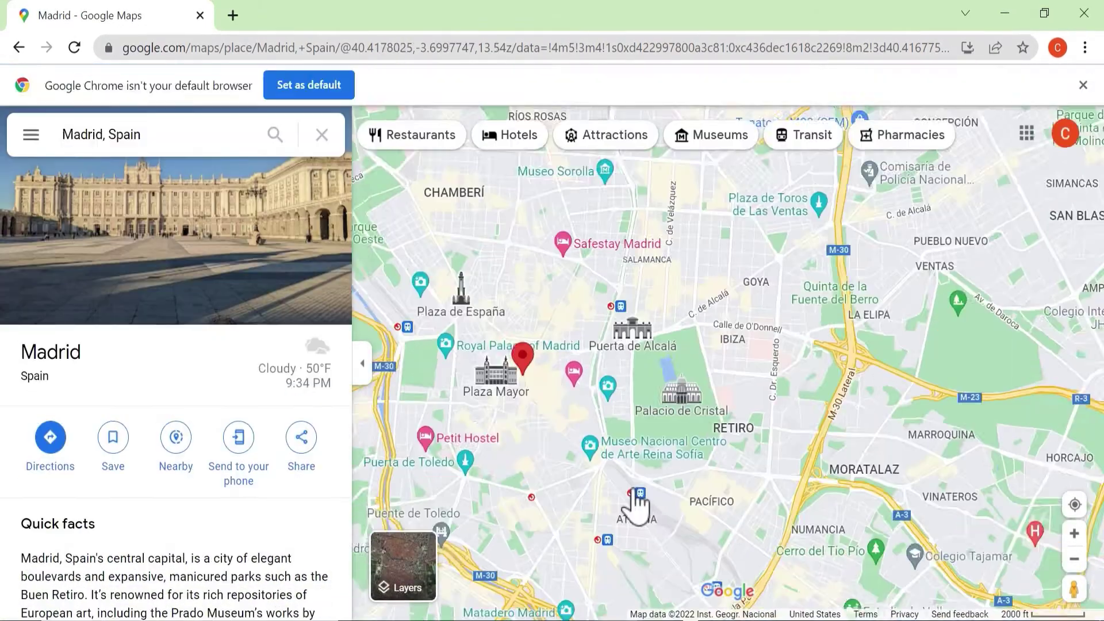
scroll(637, 506, "up", 2)
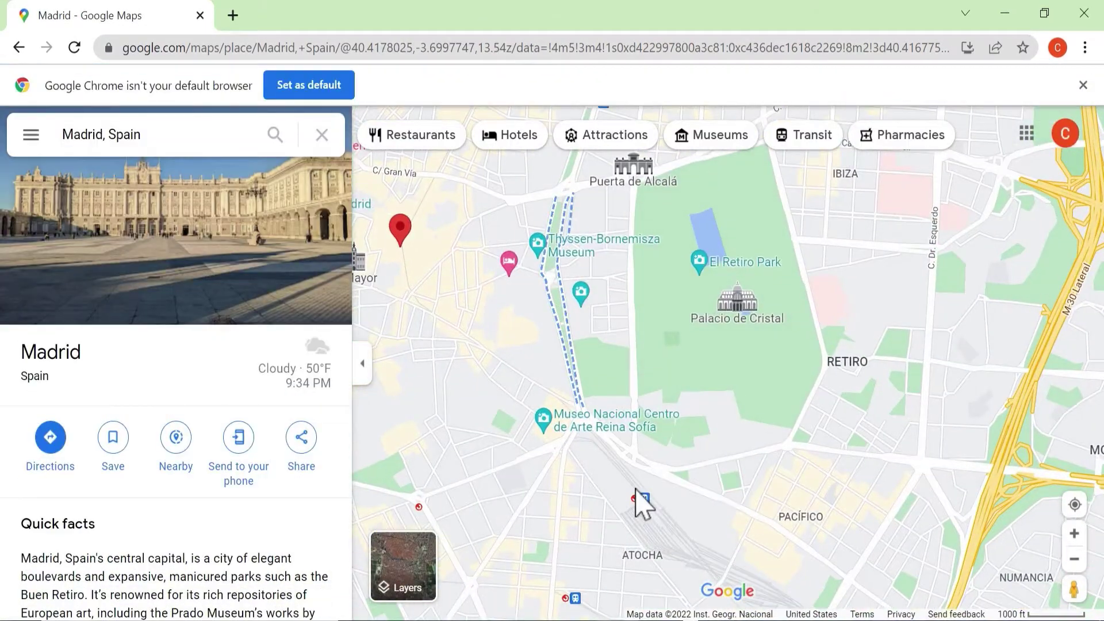
scroll(639, 514, "down", 3)
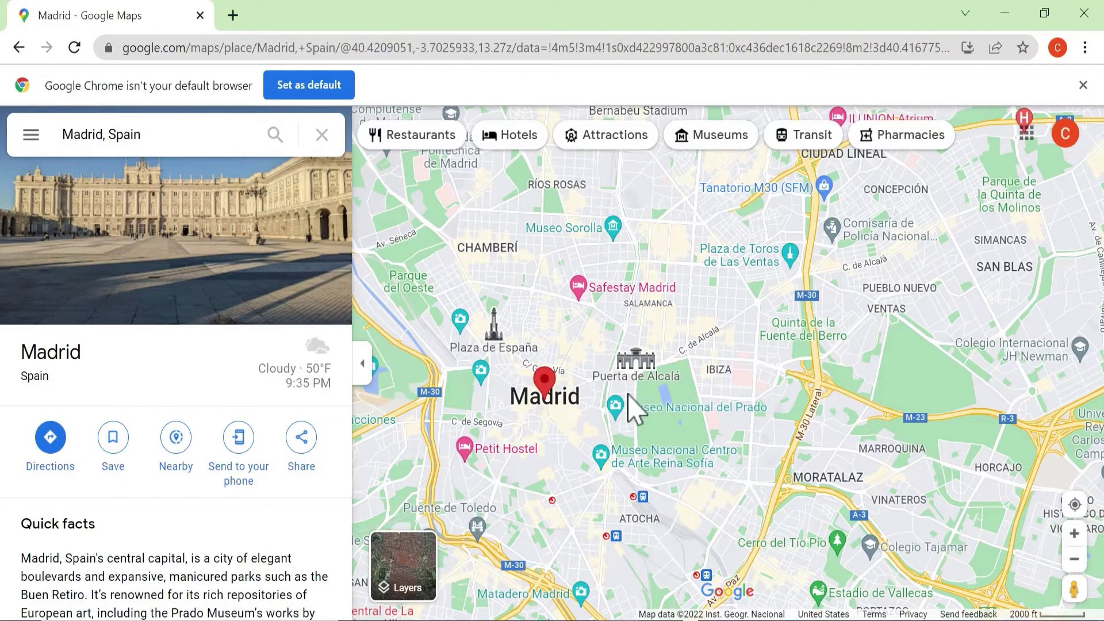
left_click_drag(633, 407, 626, 389)
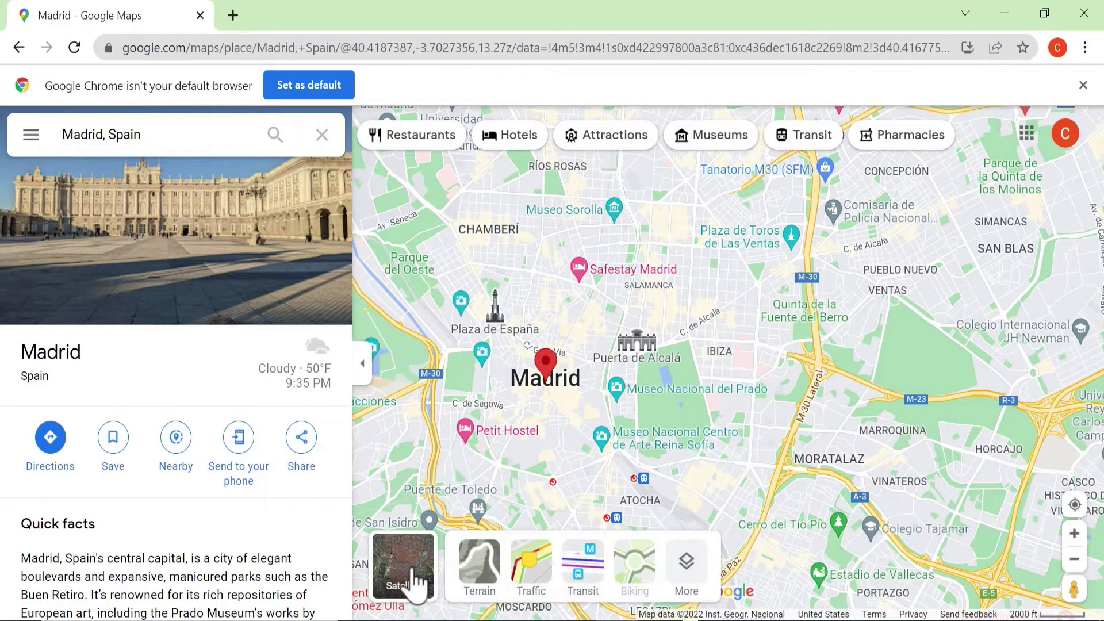
- Toggle Satellite on and back, then zoom on Plaza de España to Retiro and Atocha
left_click(415, 583)
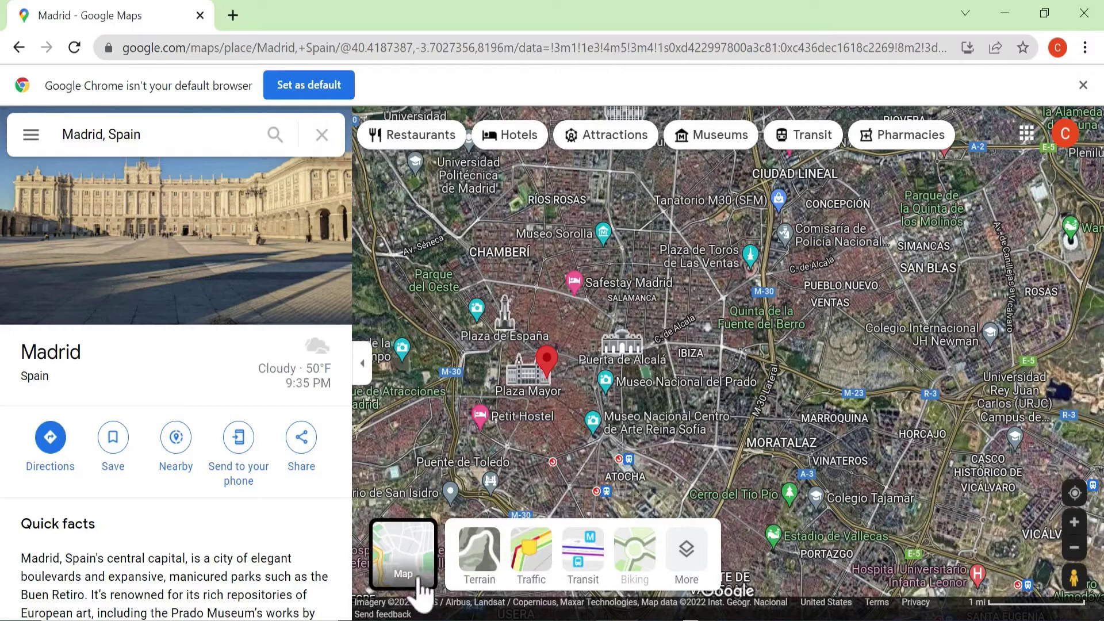
left_click(414, 569)
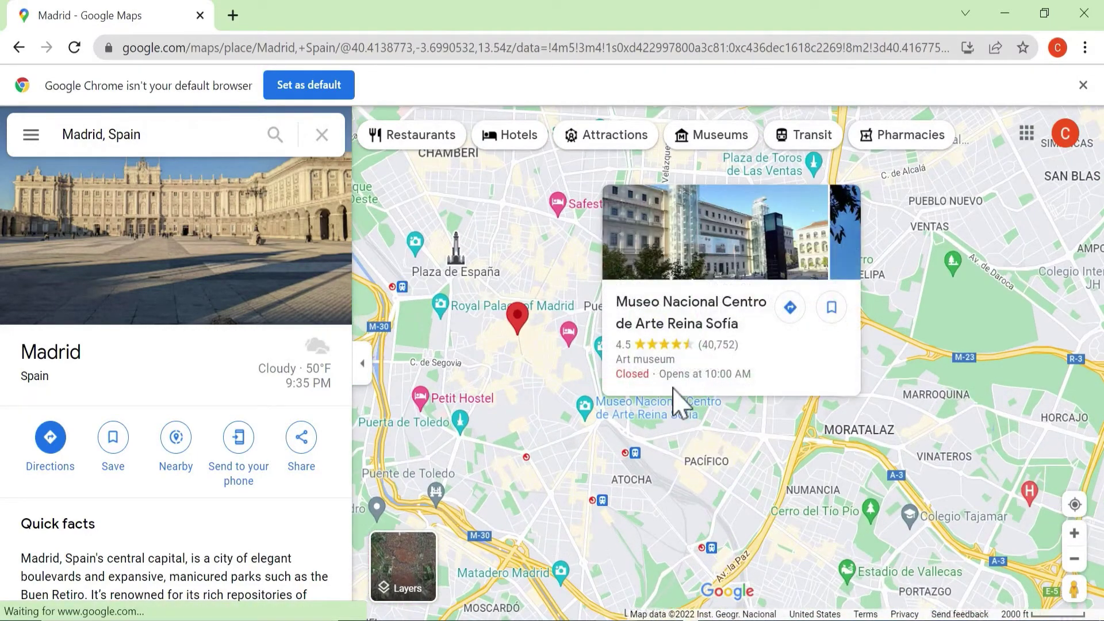
scroll(673, 402, "up", 1)
scroll(745, 441, "up", 3)
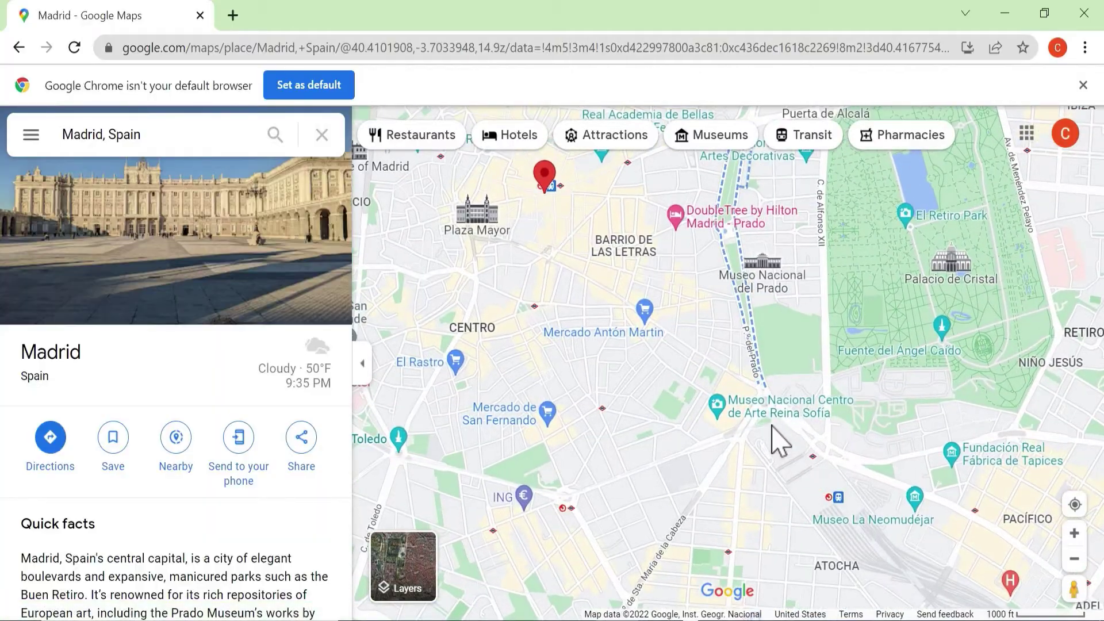
left_click_drag(774, 443, 716, 436)
scroll(742, 581, "down", 2)
scroll(716, 437, "down", 1)
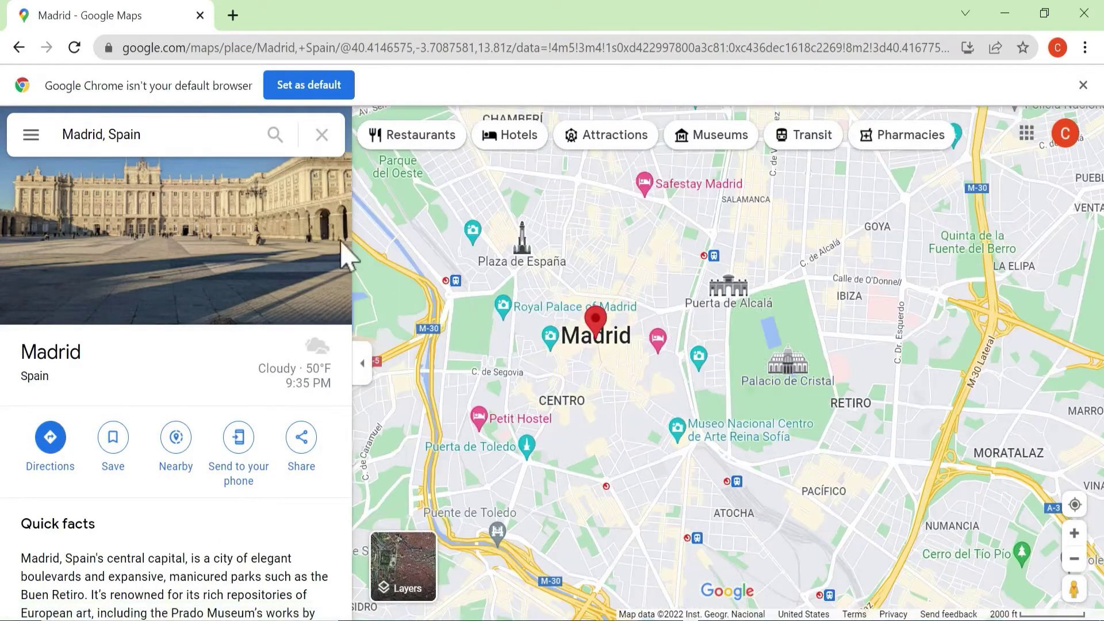
- Copy the Madrid map's HTML from Share or embed map > Embed a map, then return to PowerPoint
left_click(31, 135)
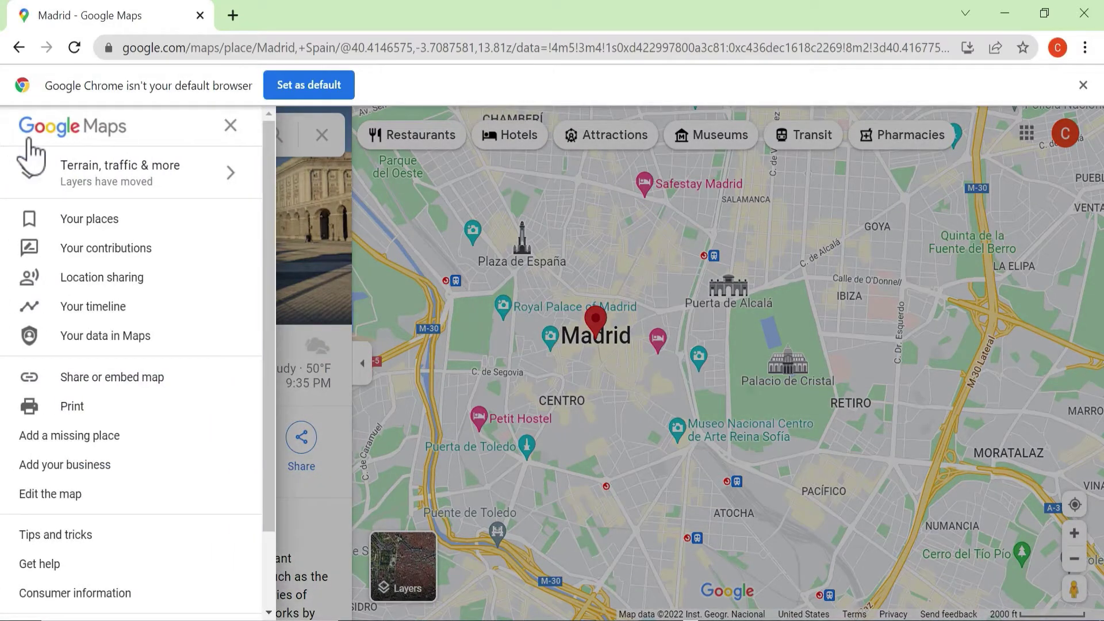
left_click(136, 379)
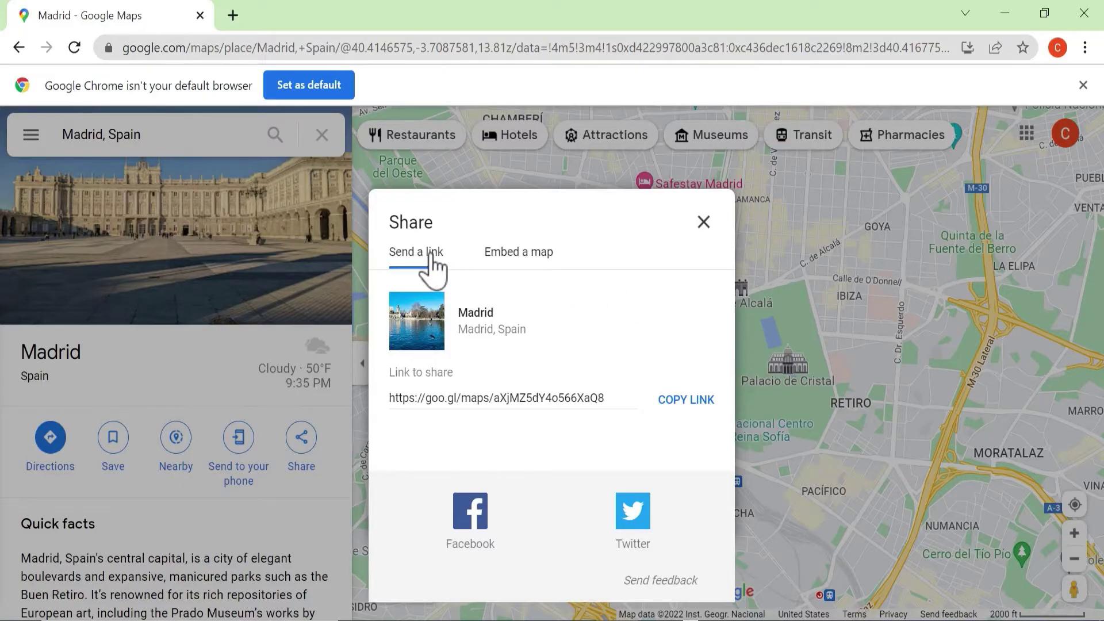
left_click(536, 274)
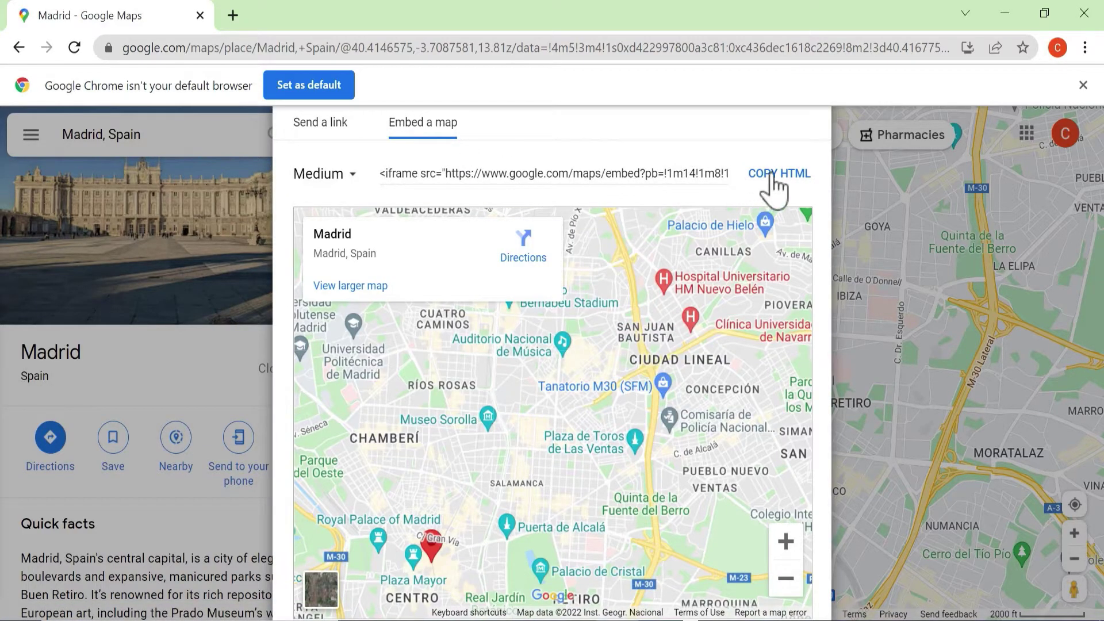
left_click(770, 175)
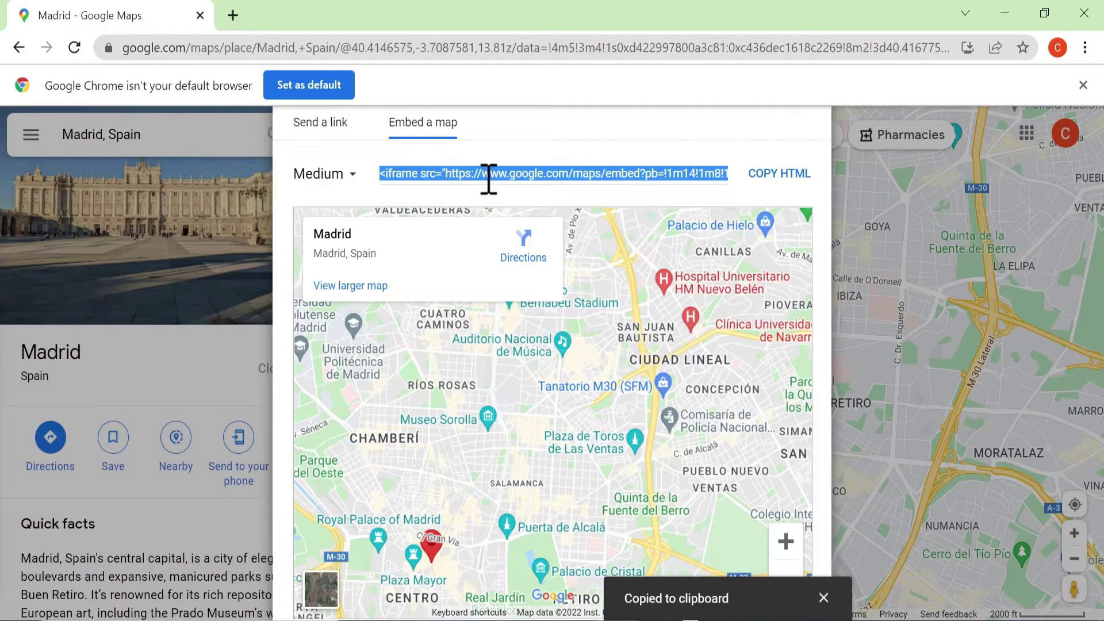
key("alt+Tab")
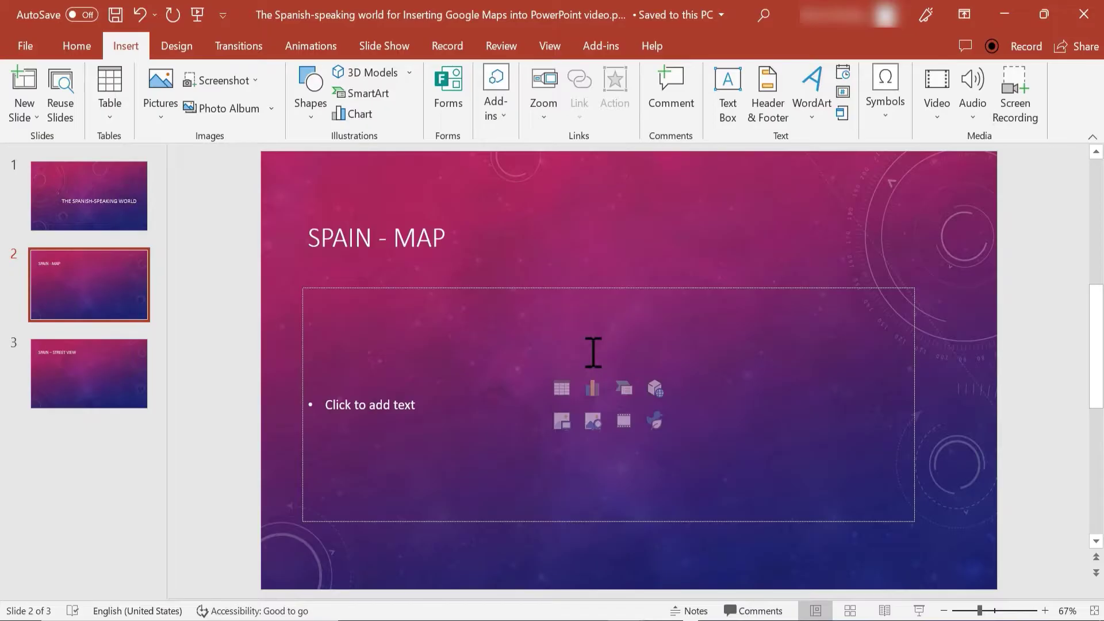
- Open the Add-ins dropdown on PowerPoint's Insert tab
left_click(76, 45)
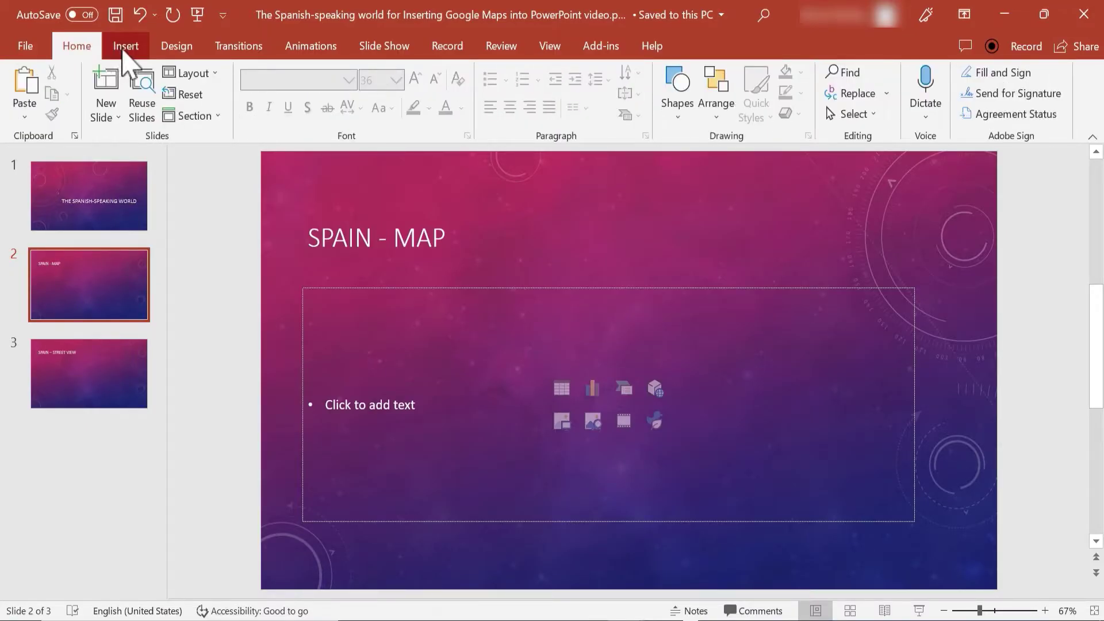
left_click(123, 49)
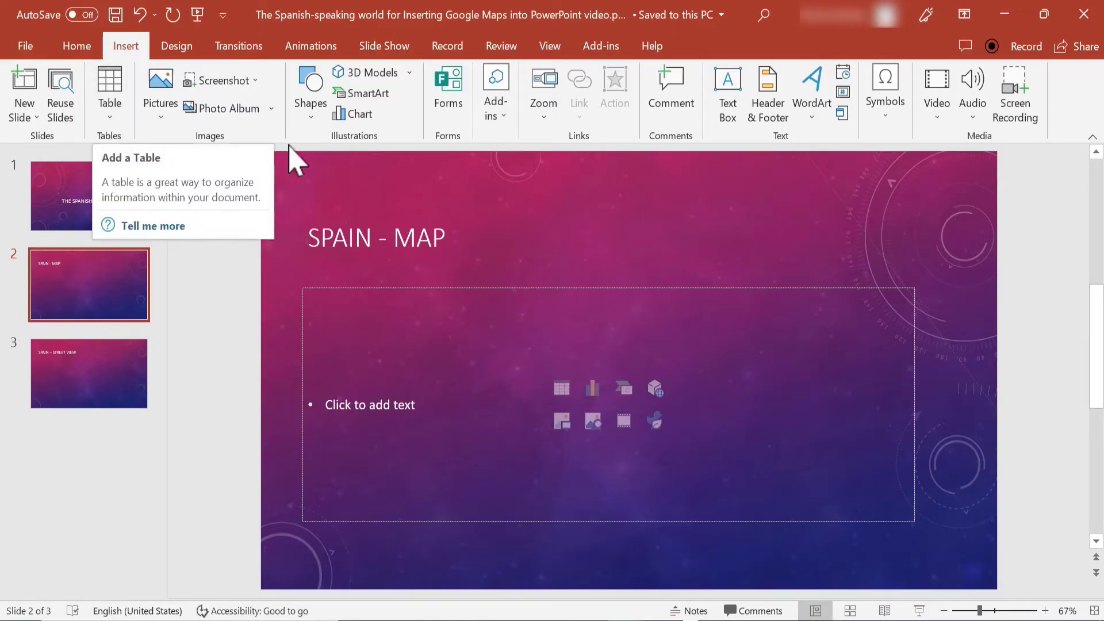
left_click(500, 115)
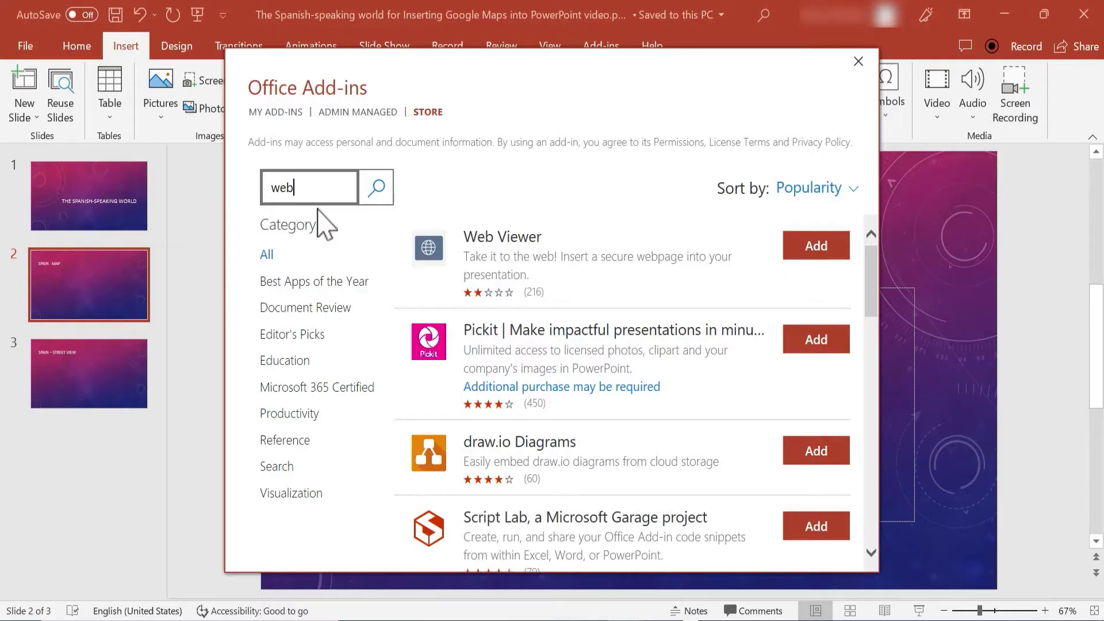
- Search the add-in store for 'web viewer', add Web Viewer and accept its terms
type("web viewer")
key("Return")
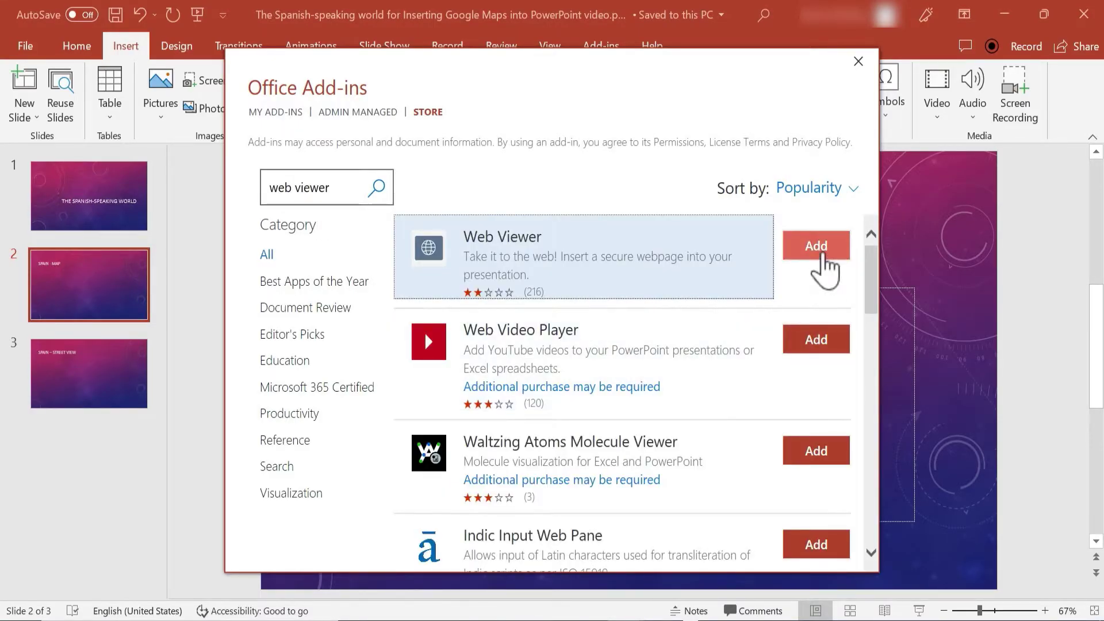
left_click(822, 268)
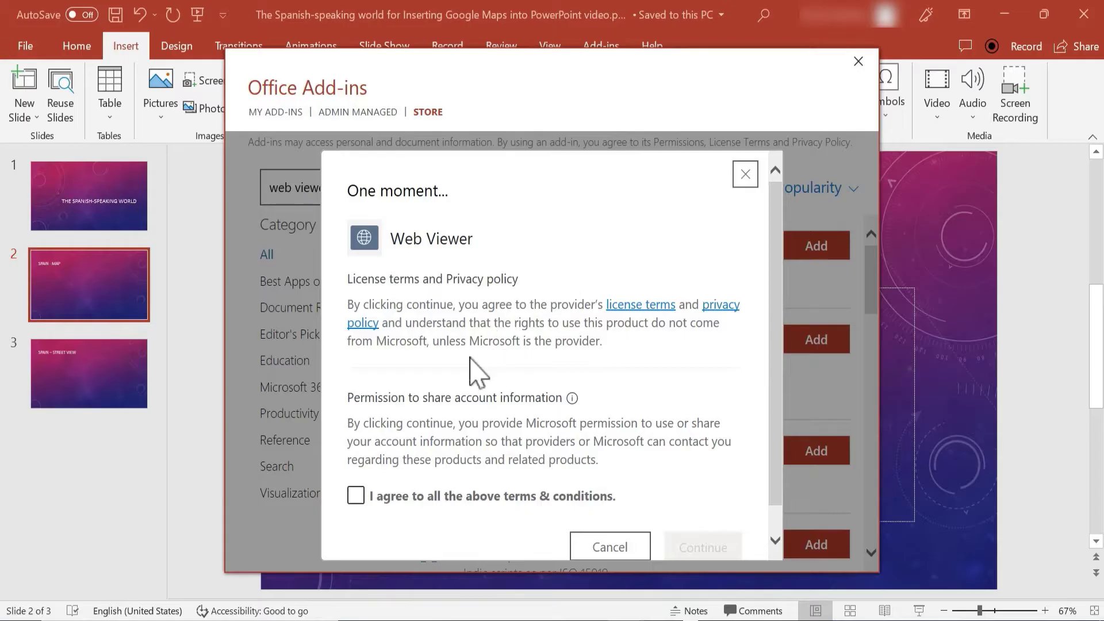
left_click(355, 495)
left_click(701, 549)
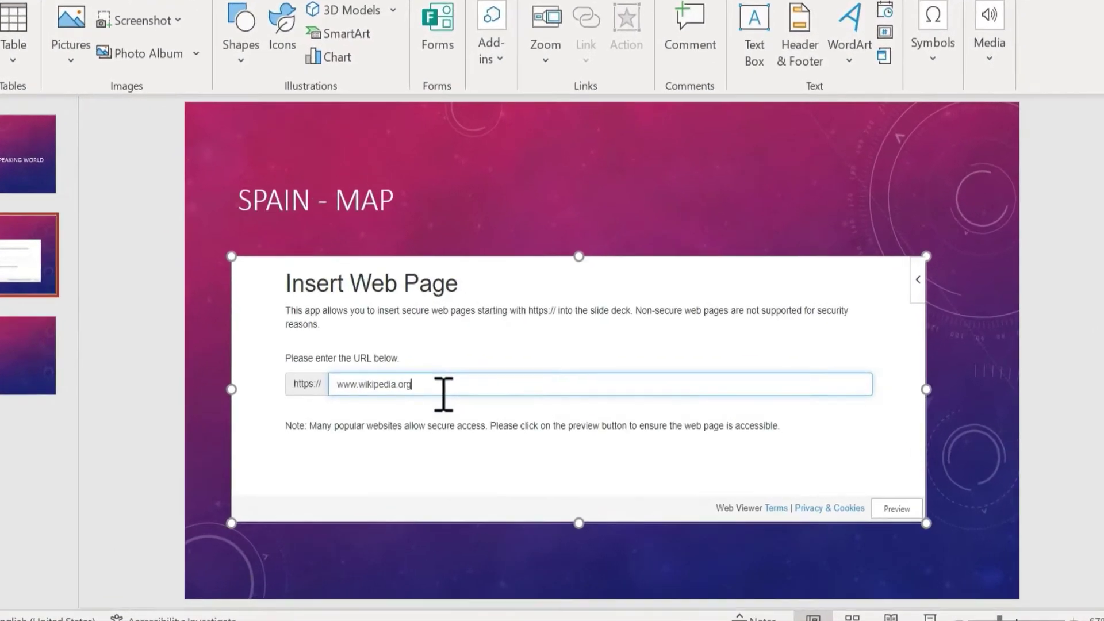
left_click_drag(486, 402, 355, 390)
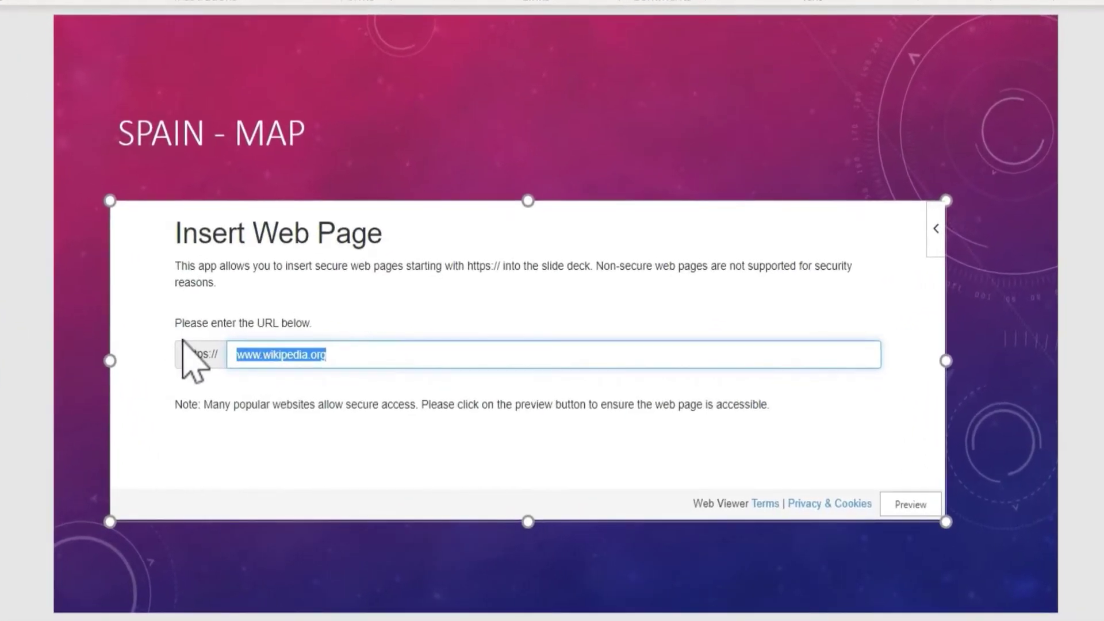
key("BackSpace")
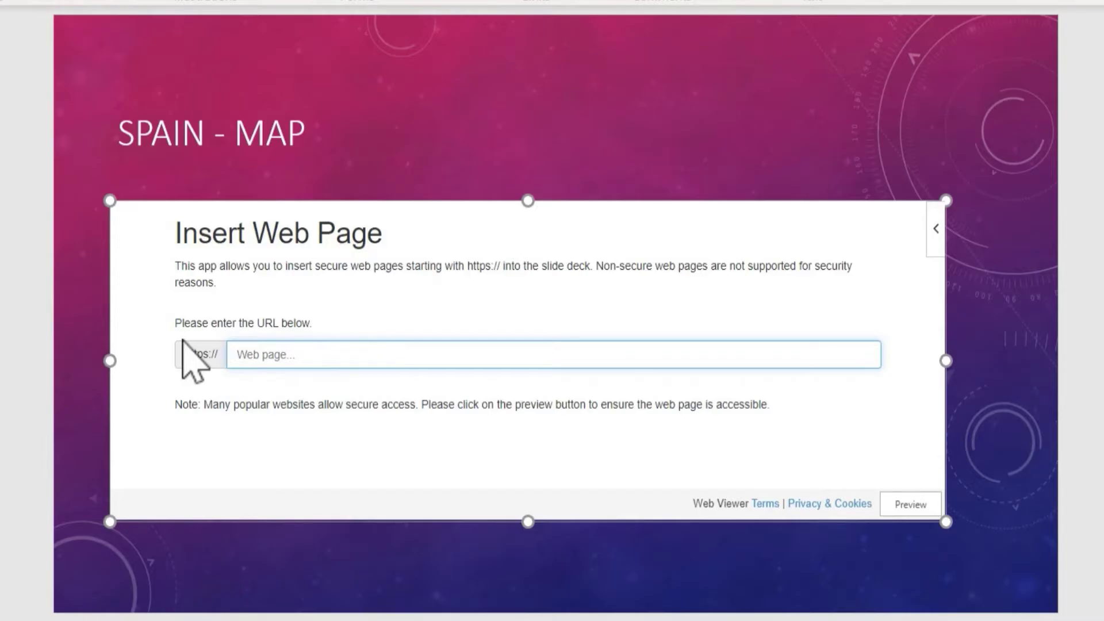
key("ctrl+v")
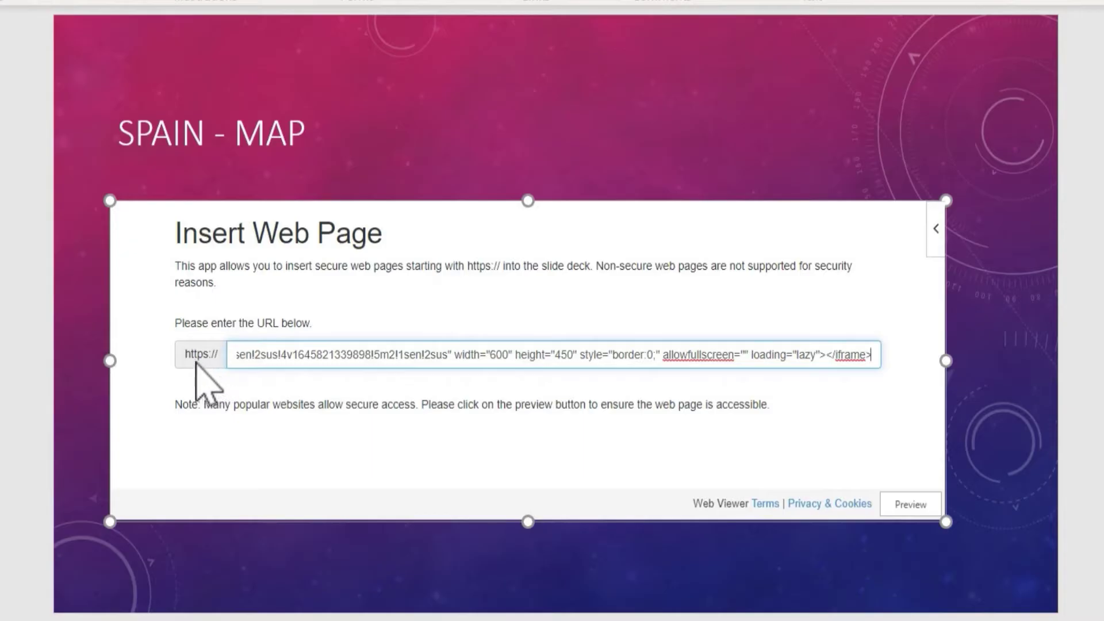
left_click(245, 353)
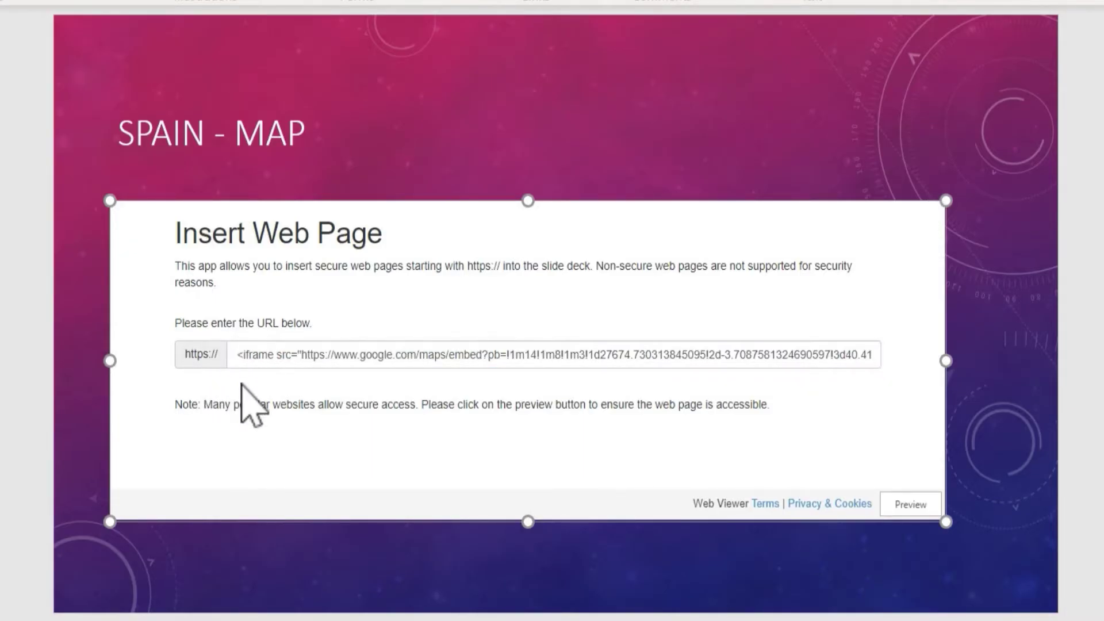
left_click(327, 355)
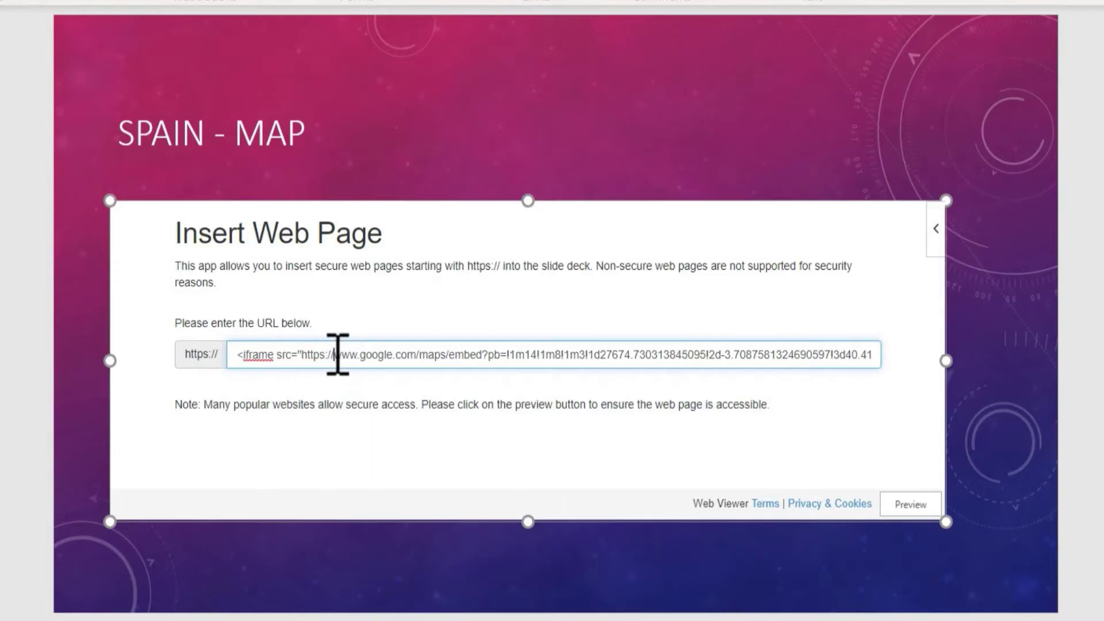
left_click_drag(337, 354, 201, 355)
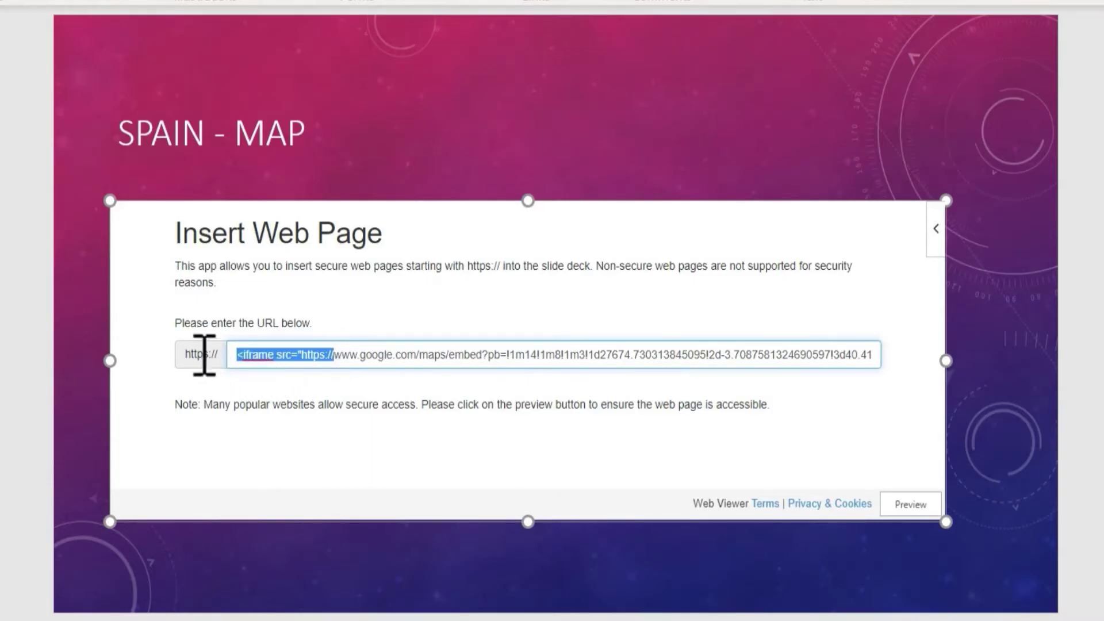
key("BackSpace")
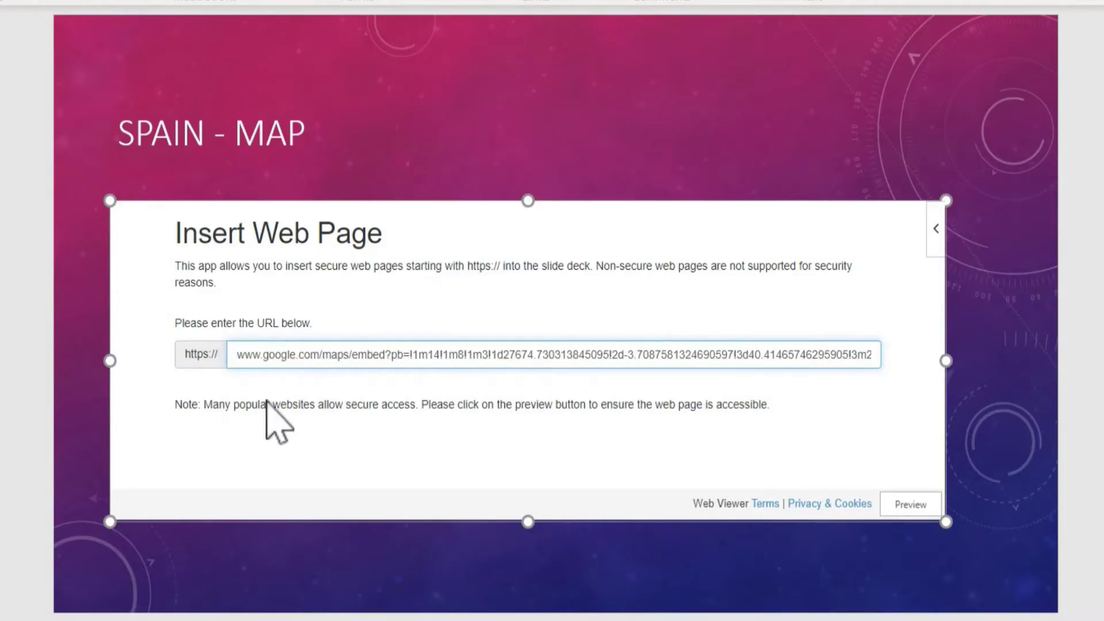
- Preview the live Madrid map, pan across eastern Madrid, zoom out one step and show satellite
left_click(902, 506)
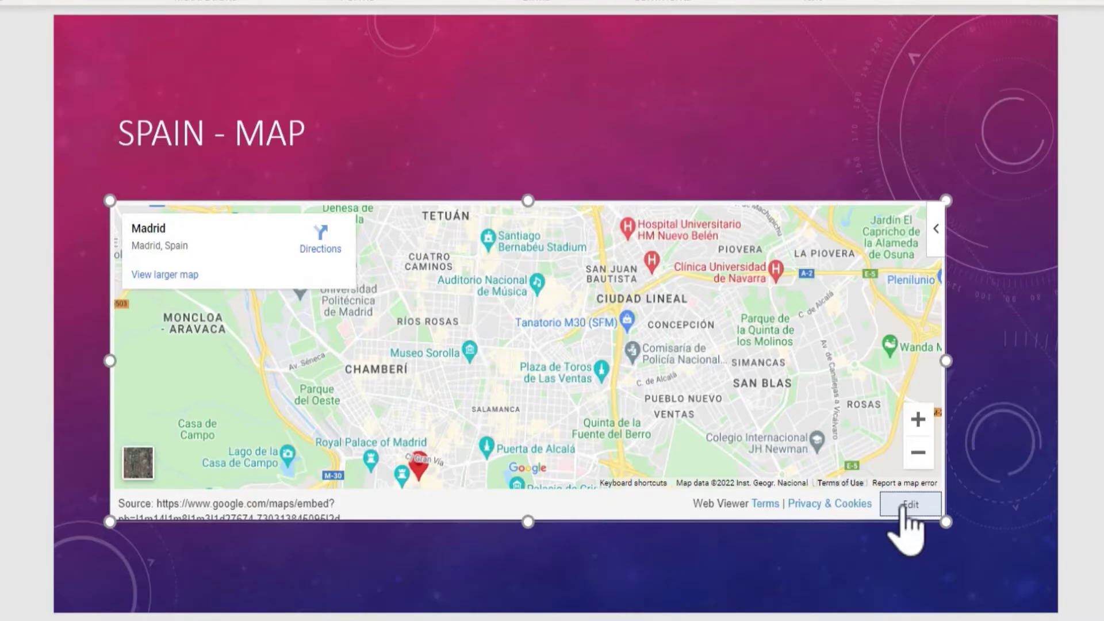
left_click_drag(660, 328, 645, 376)
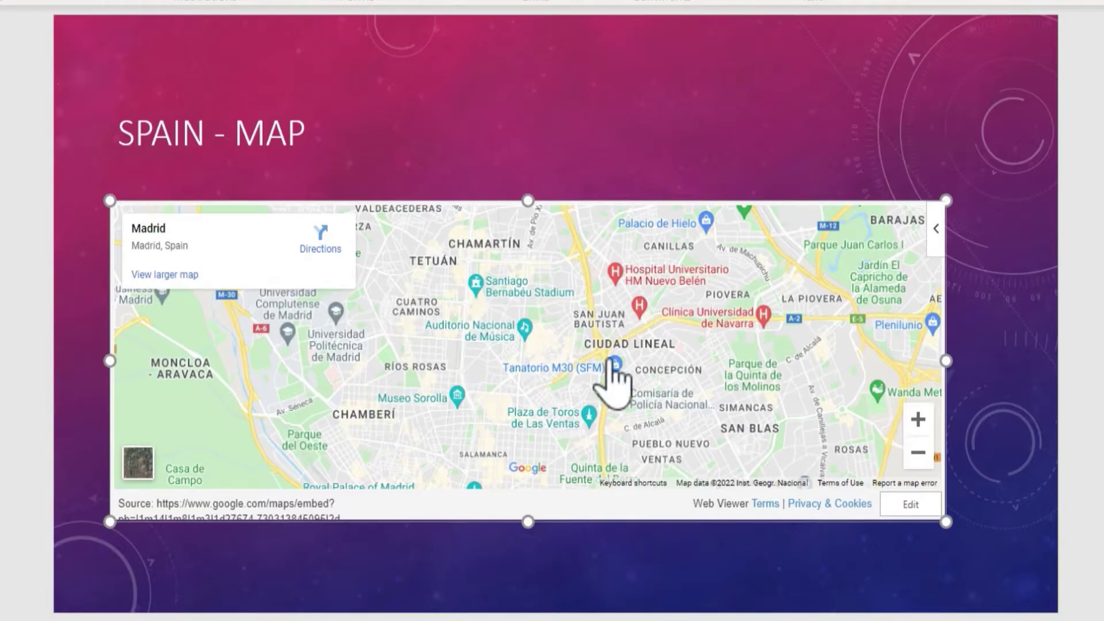
left_click_drag(603, 313, 582, 298)
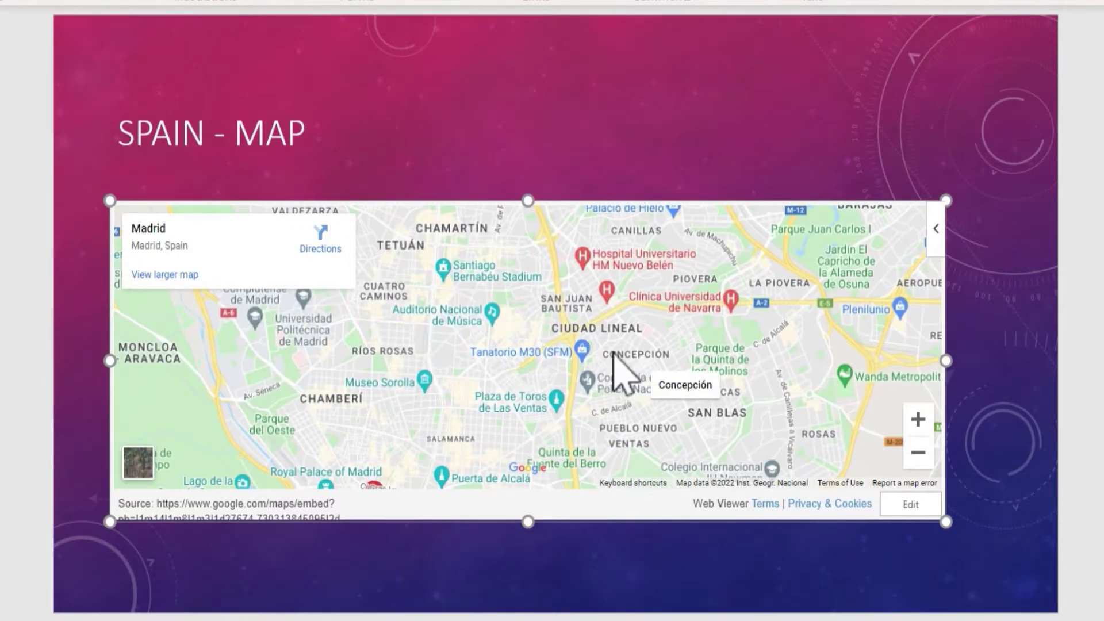
left_click_drag(626, 374, 561, 384)
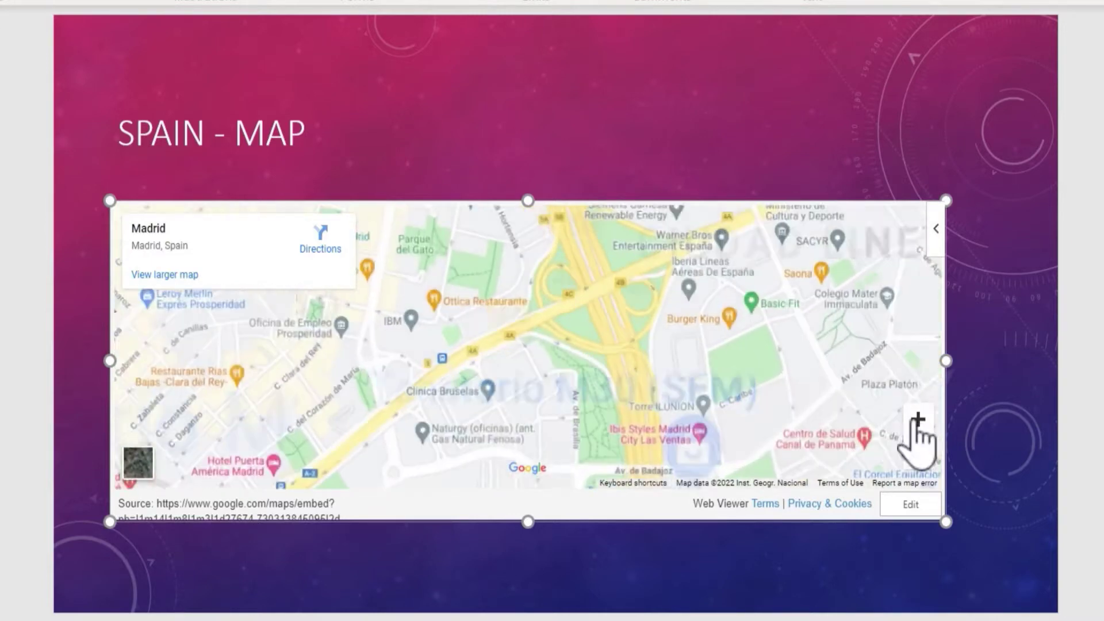
left_click(919, 457)
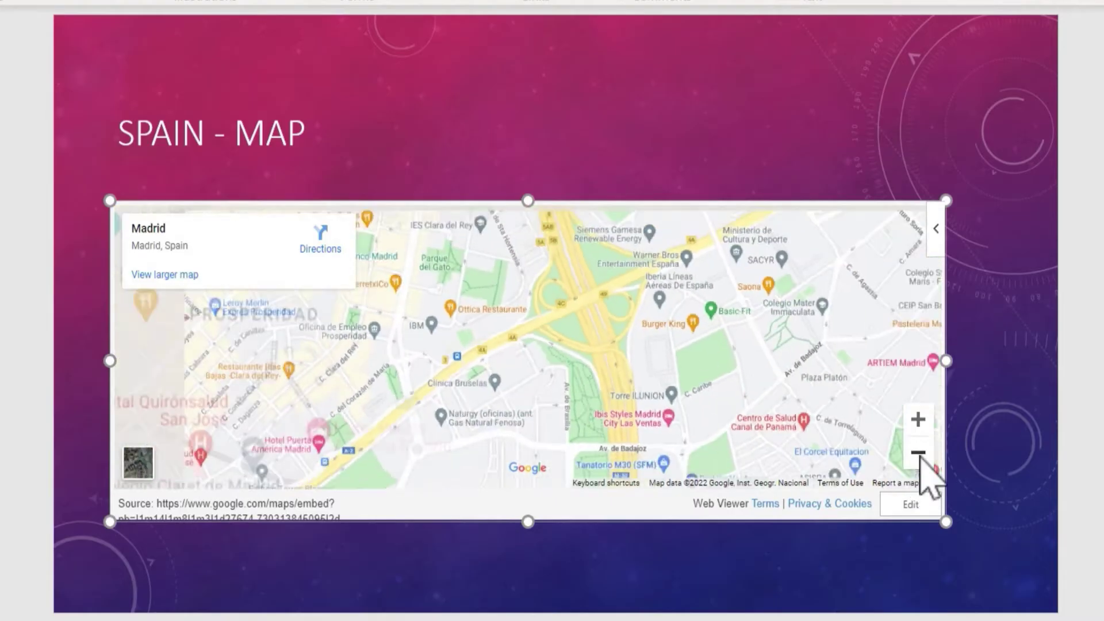
left_click(144, 466)
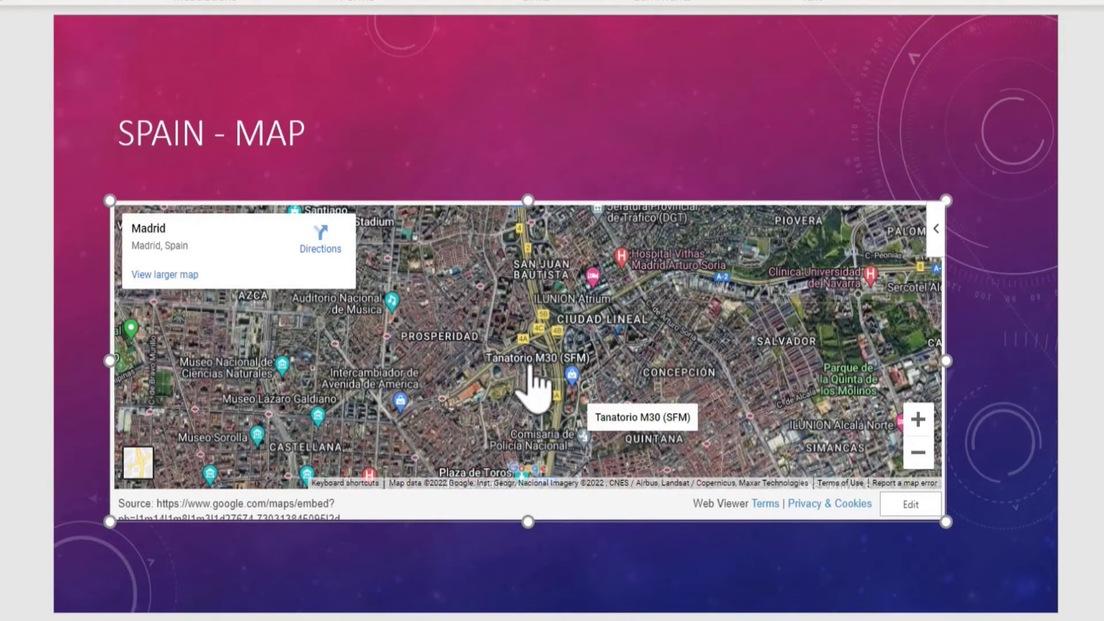
scroll(535, 391, "down", 2)
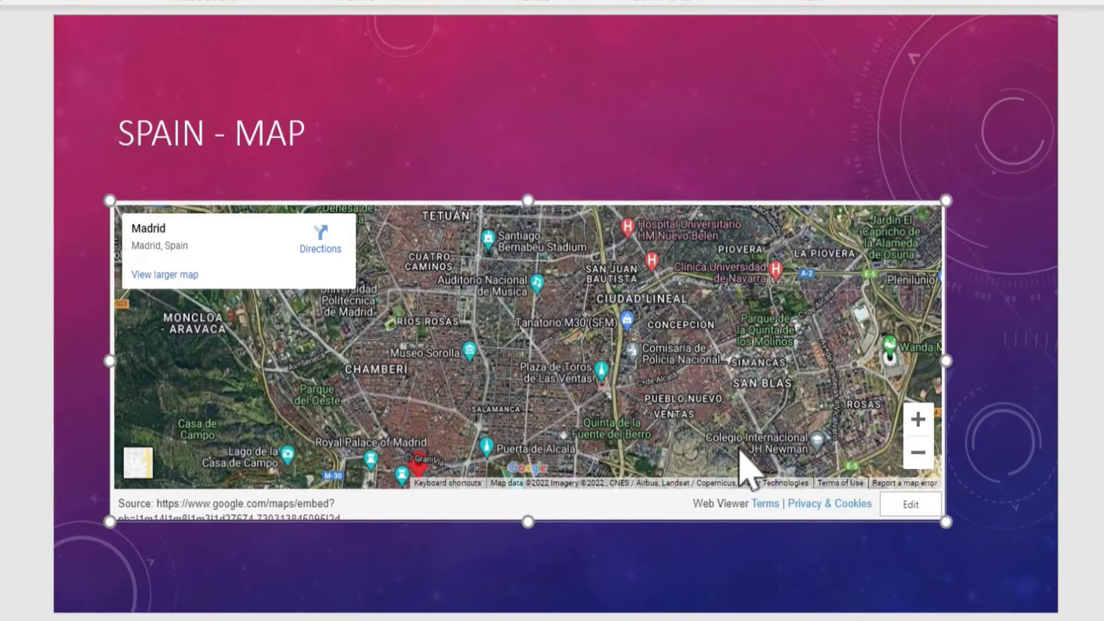
- Enlarge the map frame by dragging its corner handles outward
left_click_drag(949, 526, 1003, 587)
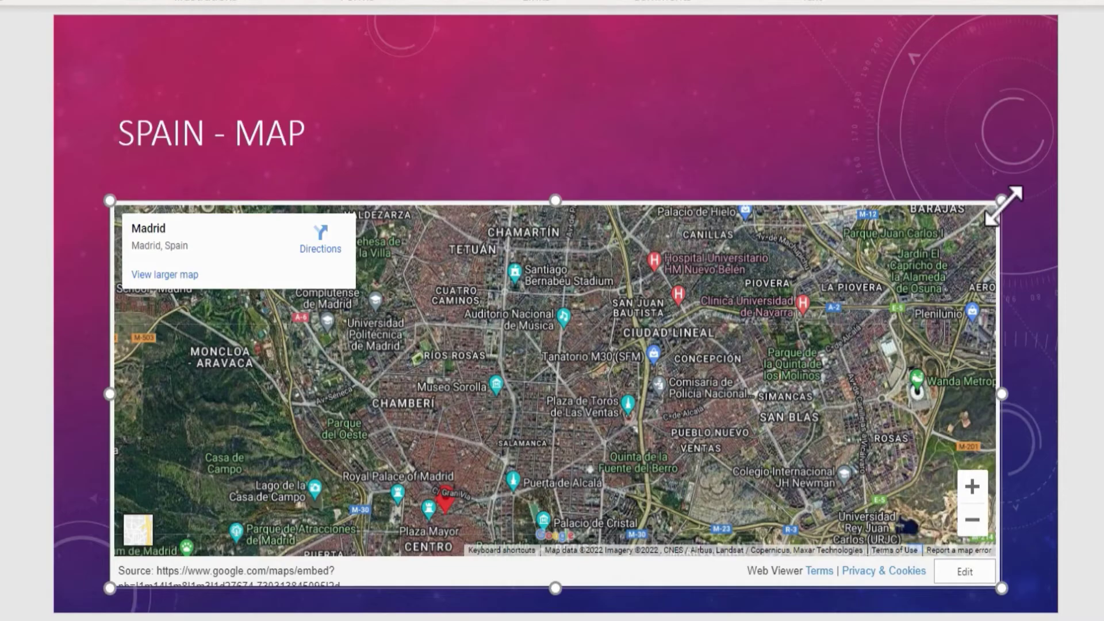
left_click_drag(1003, 202, 1023, 161)
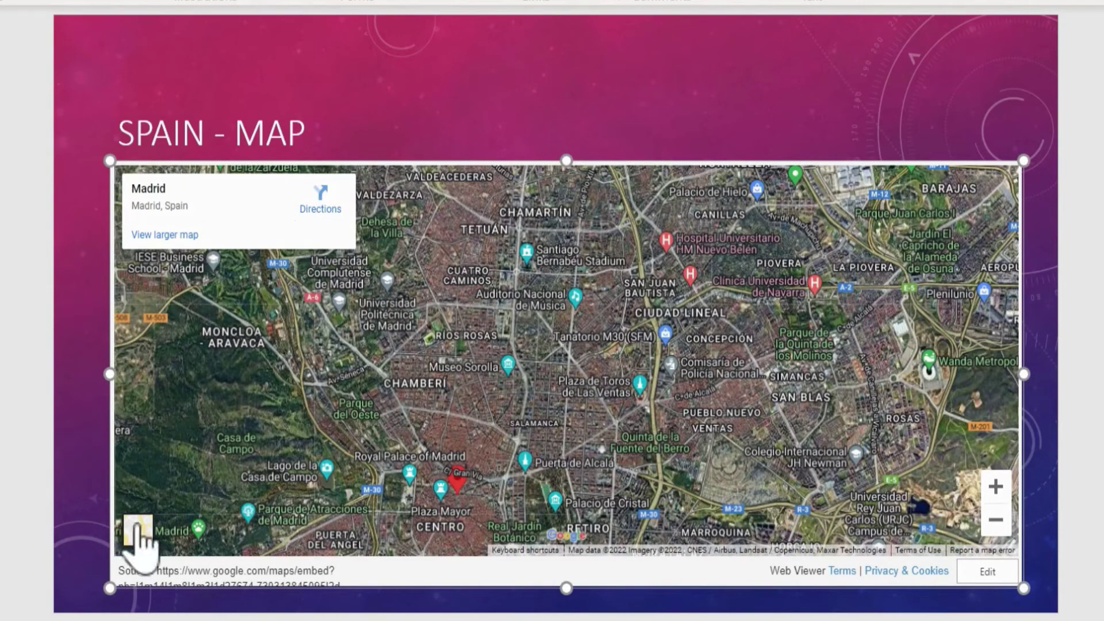
left_click_drag(109, 588, 90, 602)
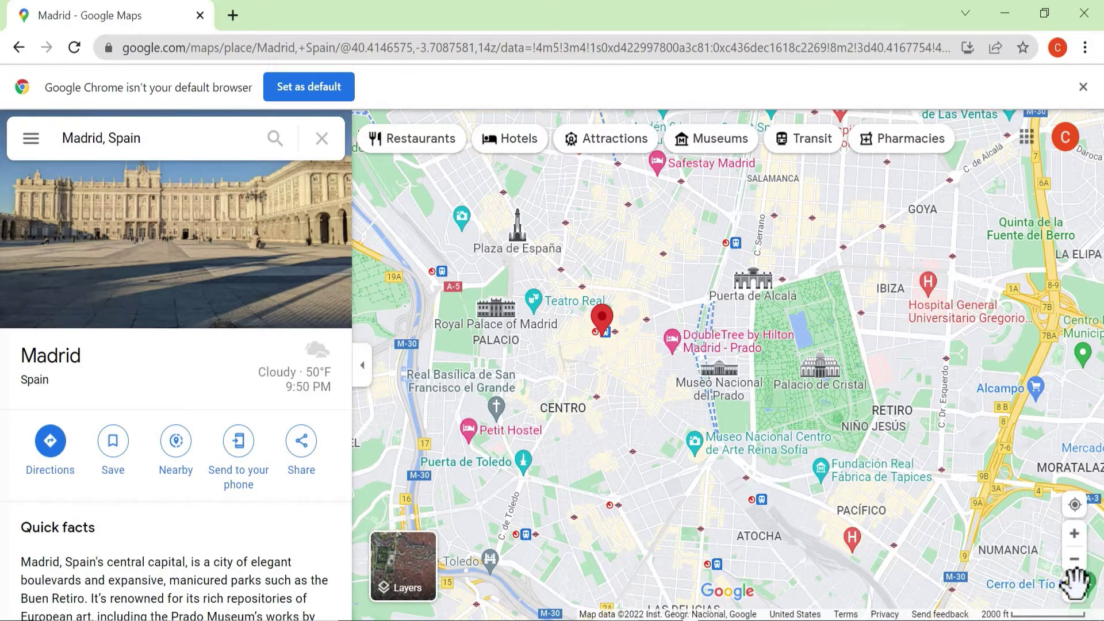
- Drop Pegman onto Madrid and look around C. de Alfonso XII and the park fence
left_click_drag(1074, 587, 543, 500)
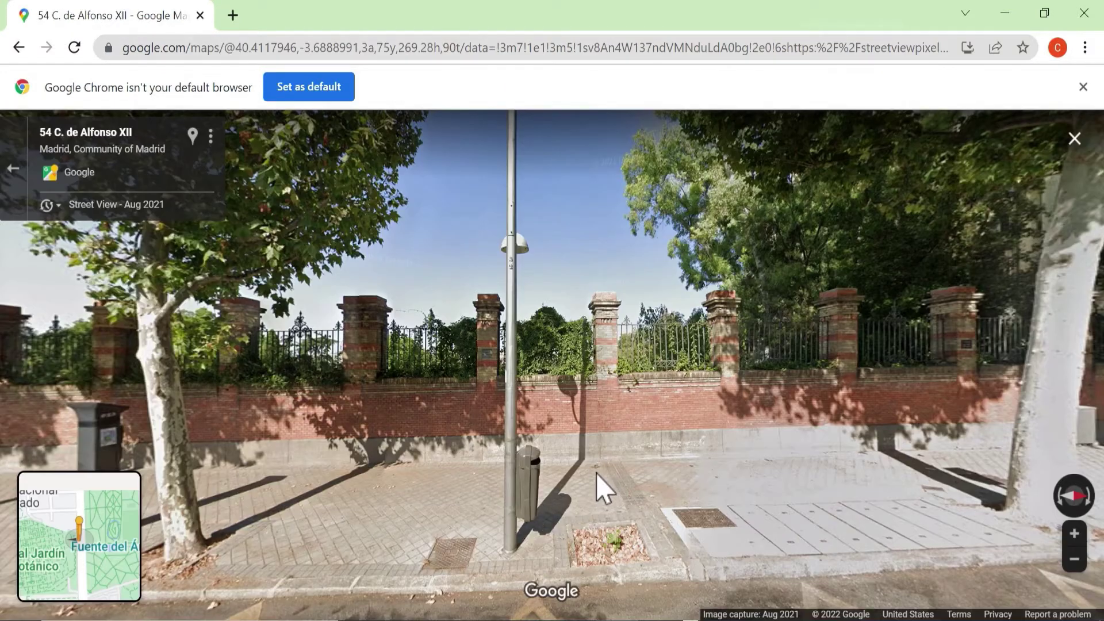
left_click_drag(604, 454, 299, 379)
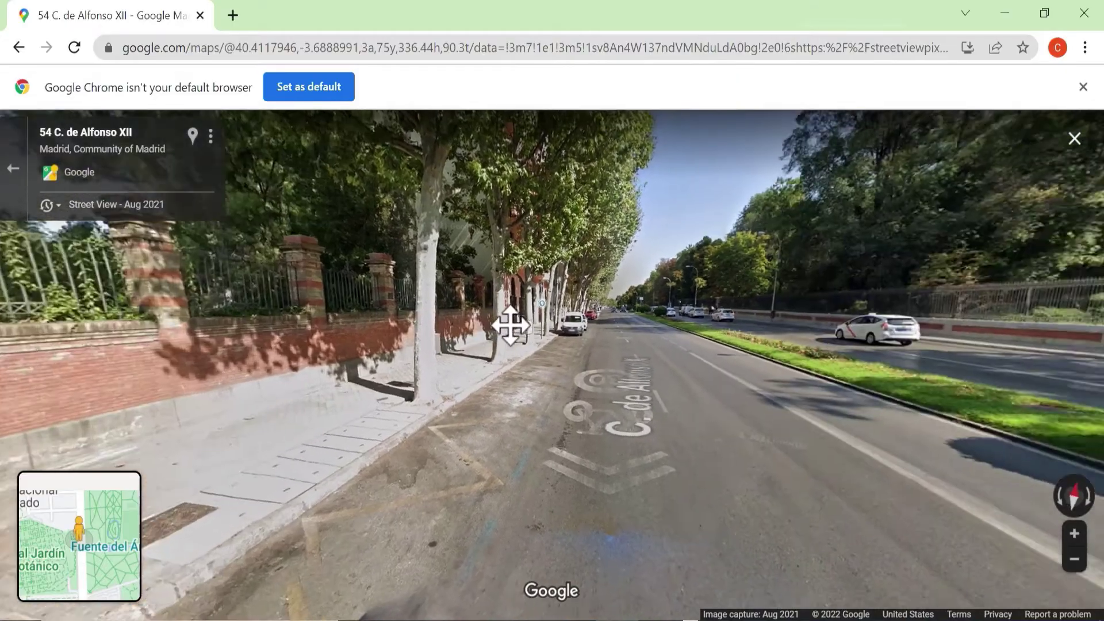
left_click_drag(510, 325, 271, 438)
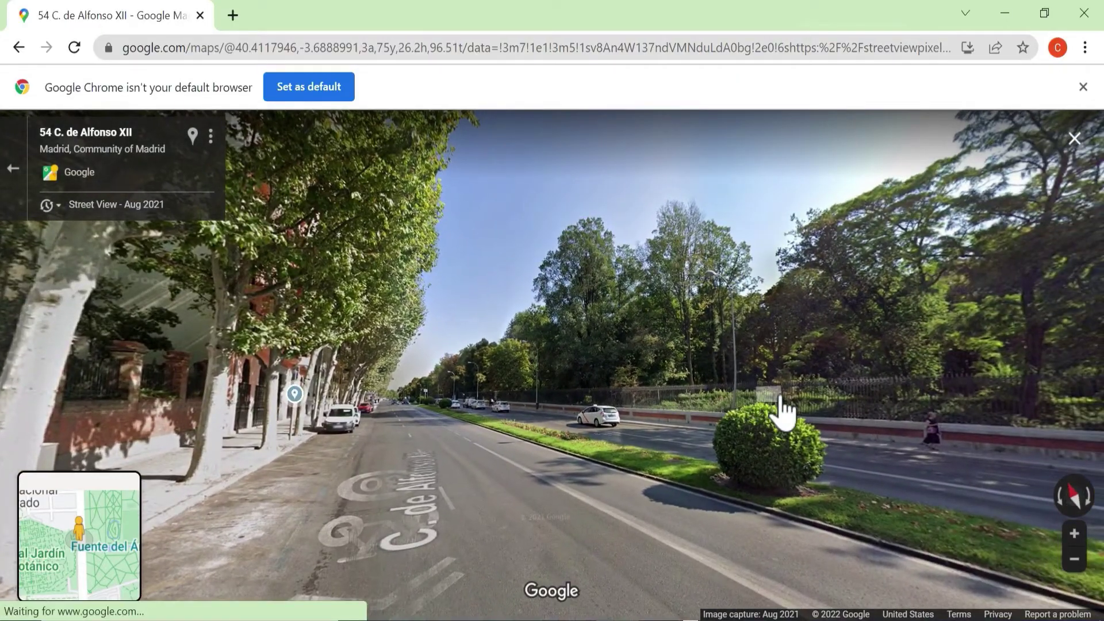
left_click(785, 413)
left_click_drag(788, 391, 389, 337)
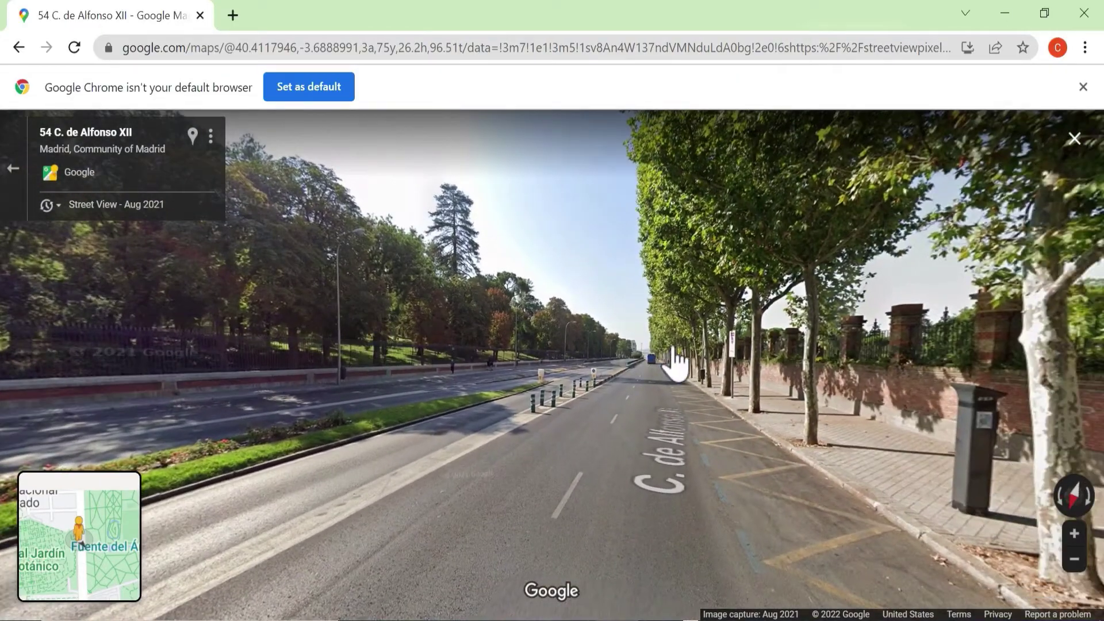
left_click_drag(670, 365, 520, 495)
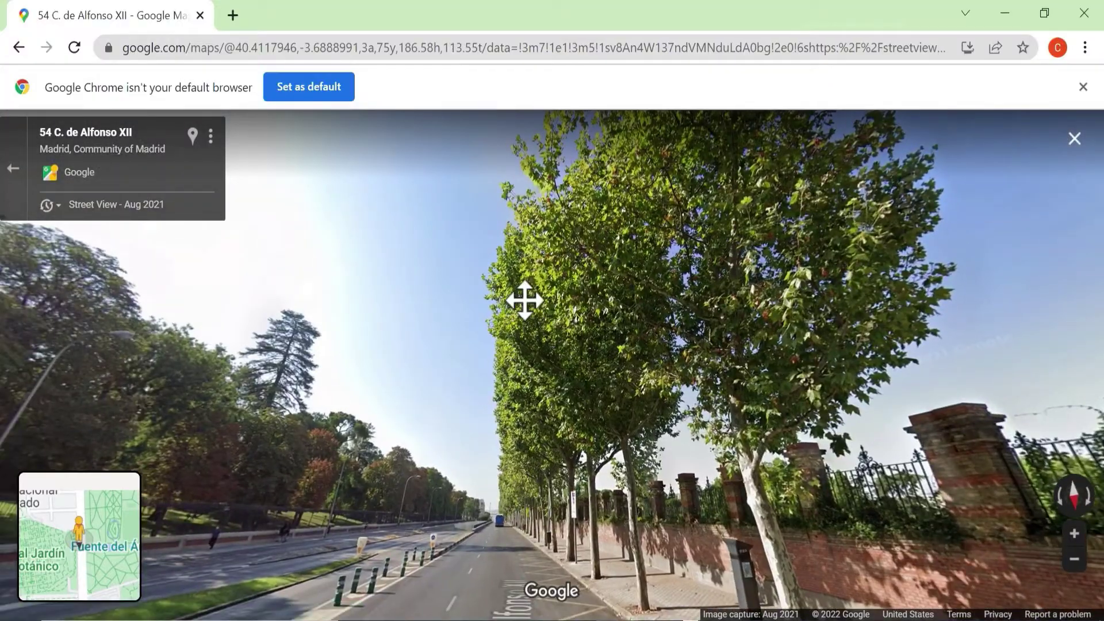
left_click_drag(522, 300, 487, 483)
left_click_drag(493, 542, 527, 24)
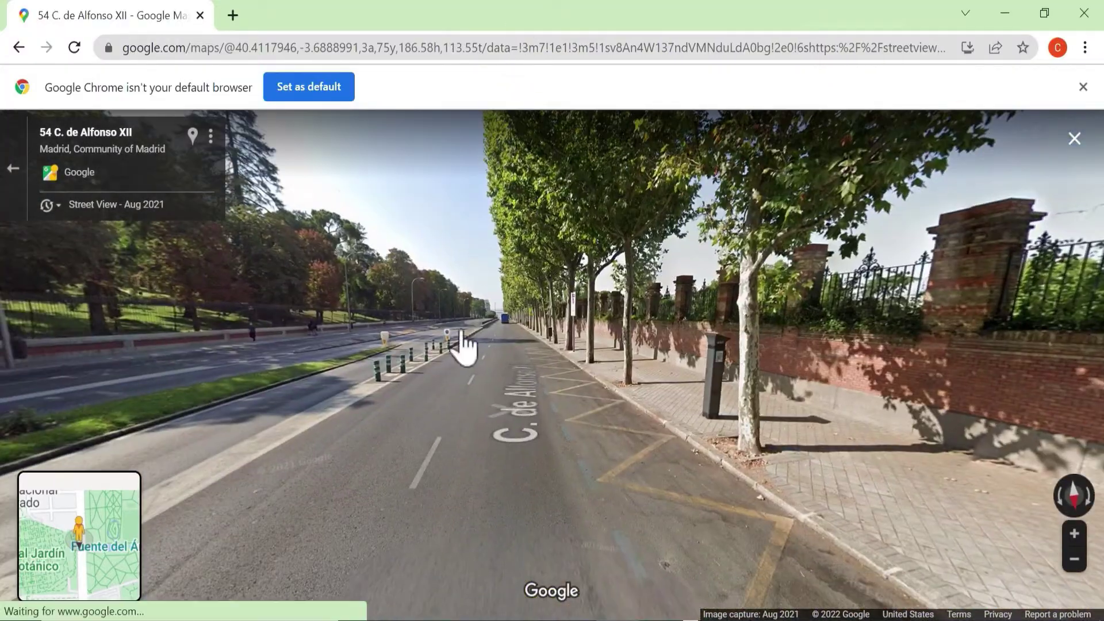
left_click_drag(464, 344, 524, 377)
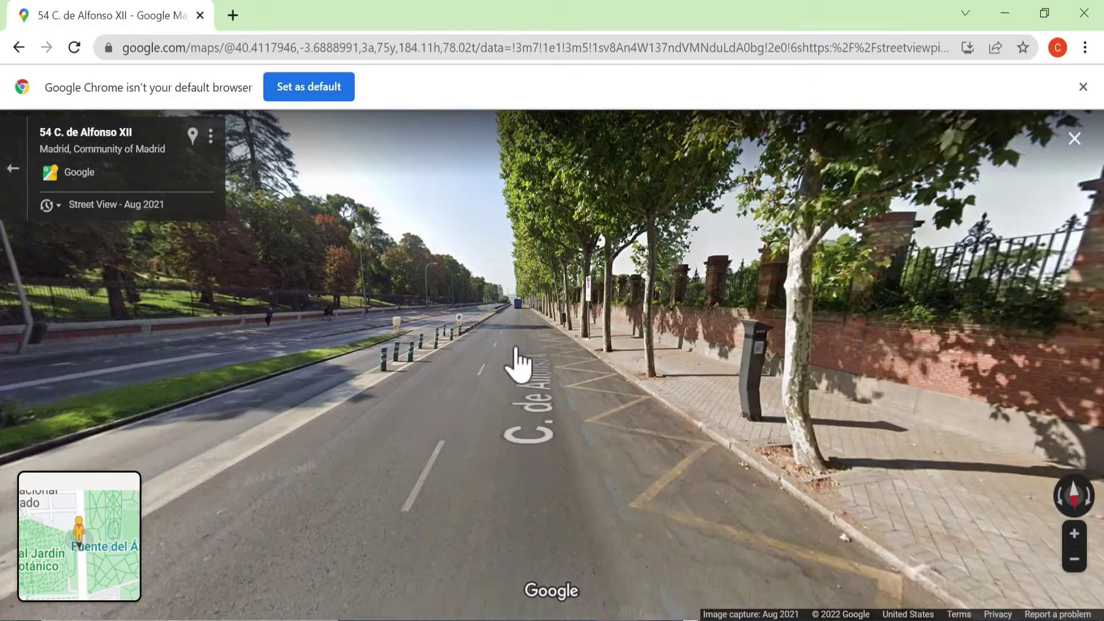
- Move forward along C. de Alfonso XII to a close view of the Retiro fence
left_click(519, 362)
left_click(519, 357)
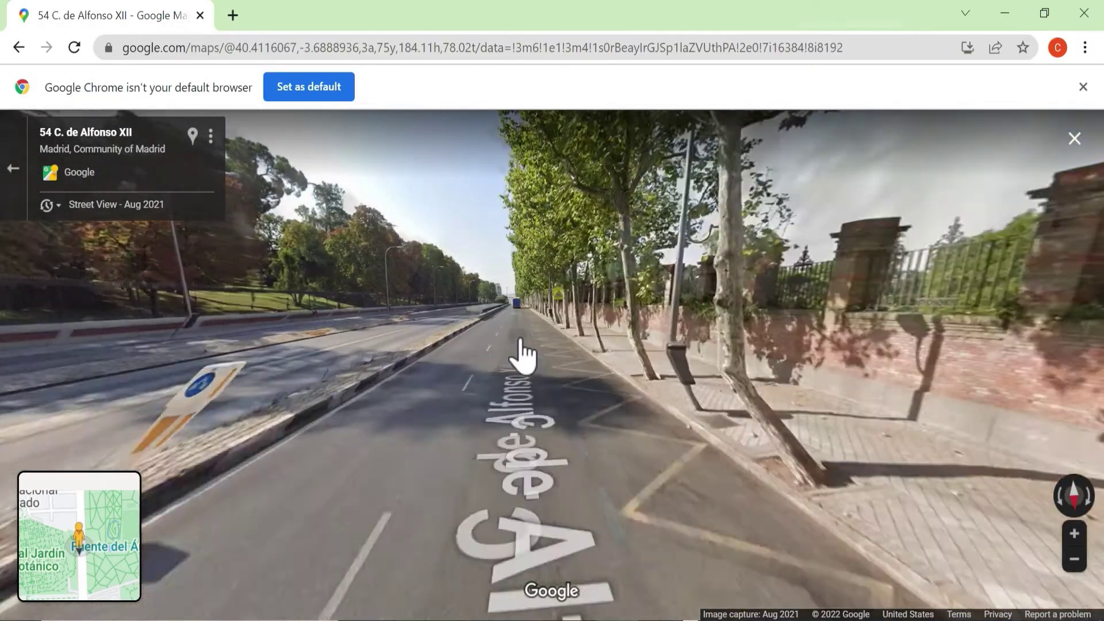
left_click(516, 359)
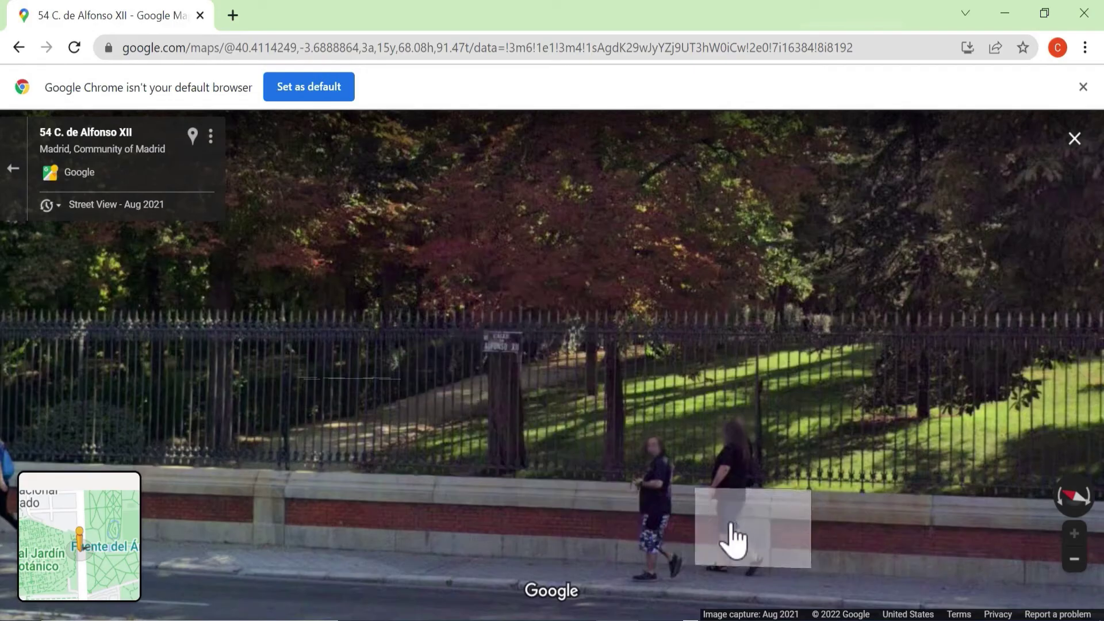
- Zoom out, face down C. de Alfonso XII, and copy this Street View's embed HTML
left_click(1074, 560)
left_click_drag(1023, 448, 364, 264)
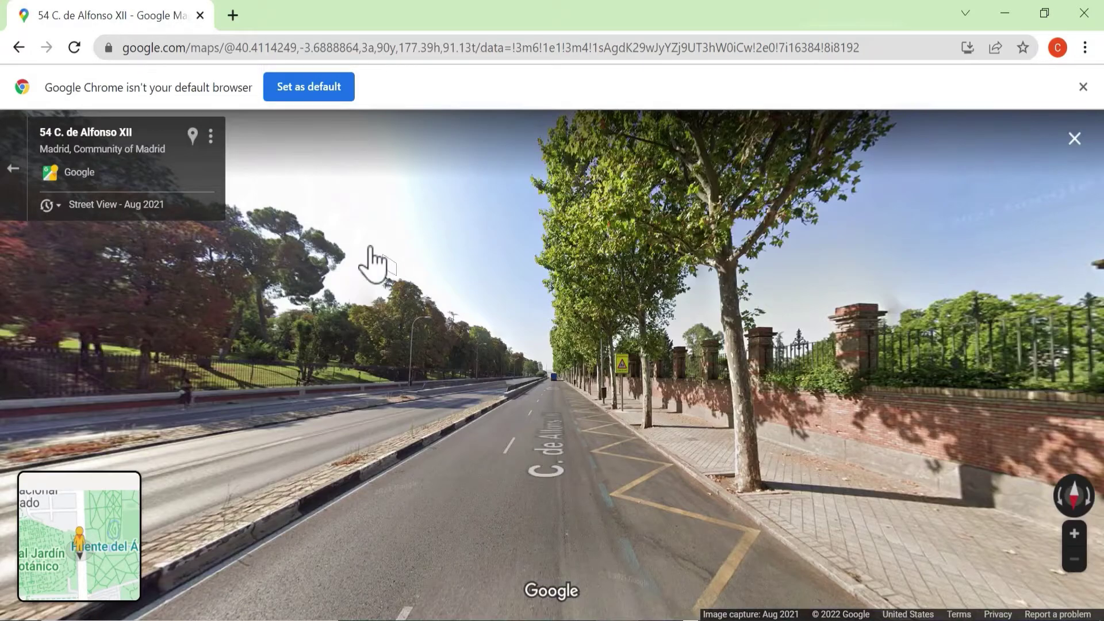
left_click(211, 136)
left_click(256, 215)
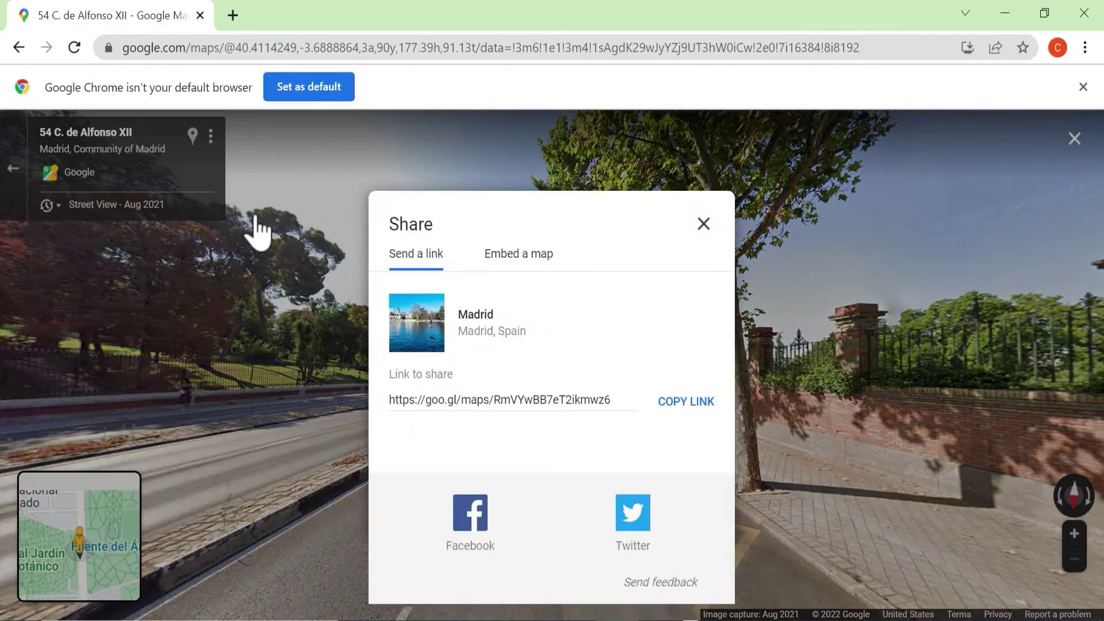
left_click(522, 258)
left_click(776, 177)
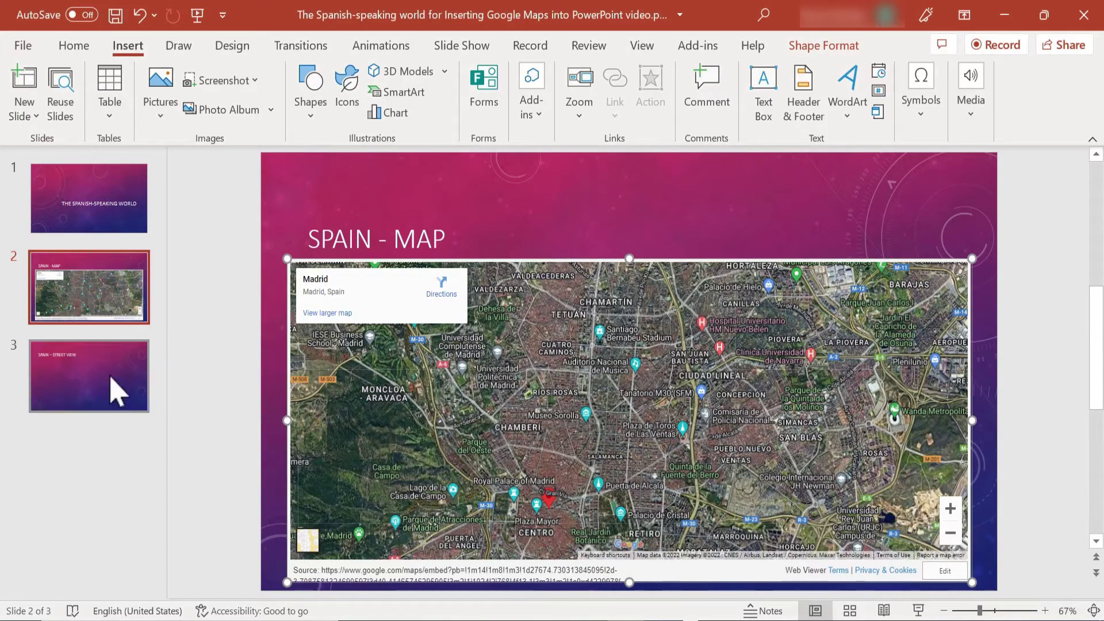
- On the Spain – Street View slide, add the Web Viewer add-in from My Add-ins
left_click(117, 393)
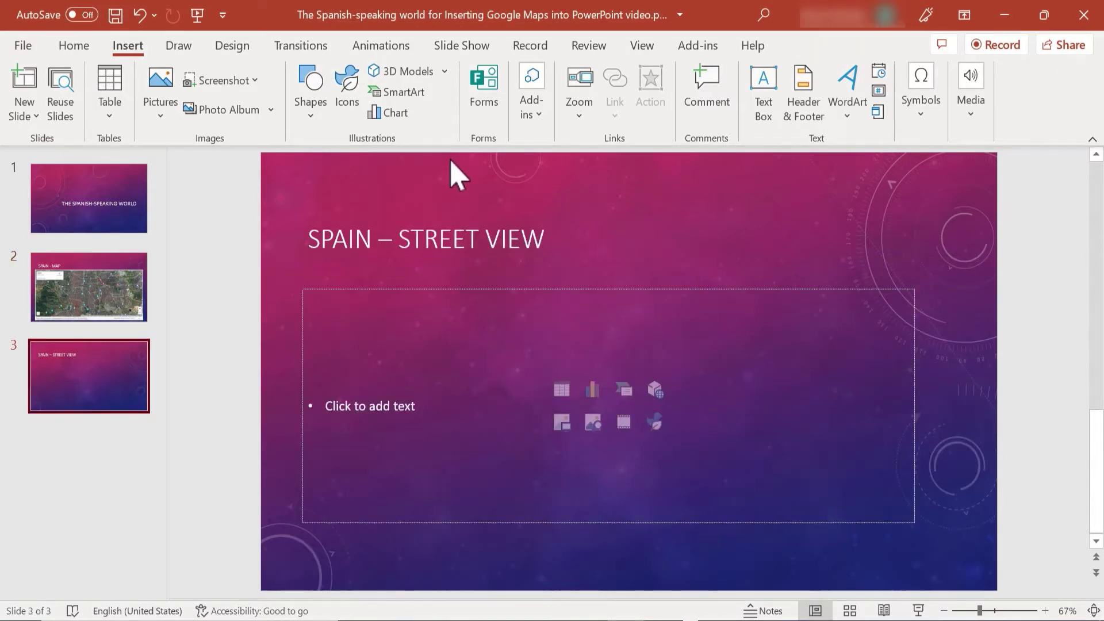
left_click(532, 115)
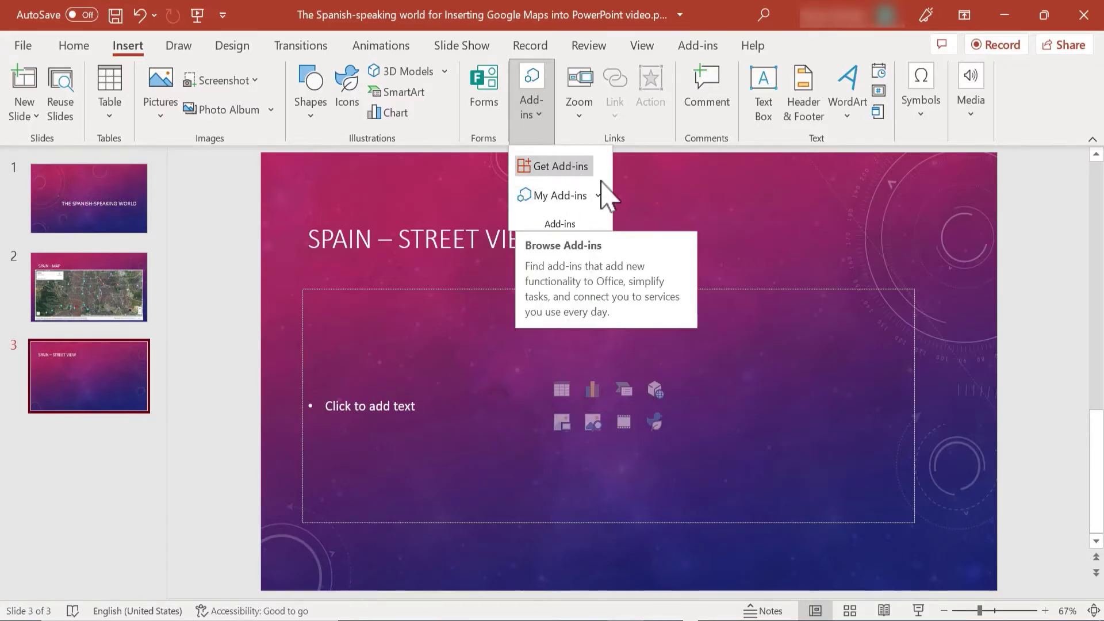
left_click(576, 198)
left_click(288, 150)
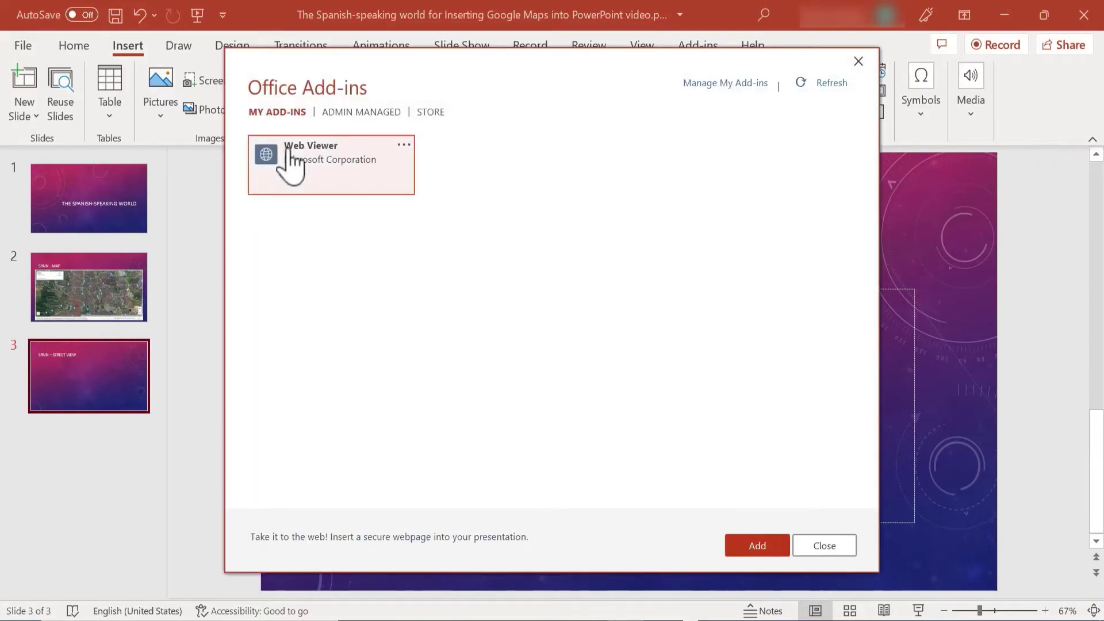
left_click(750, 549)
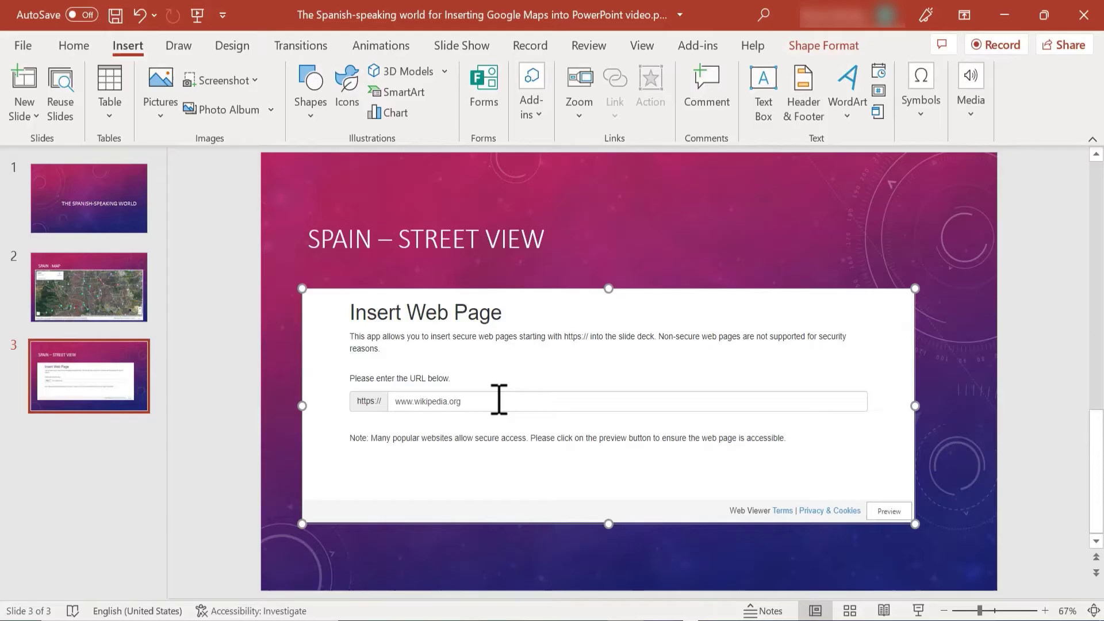
left_click_drag(491, 401, 360, 384)
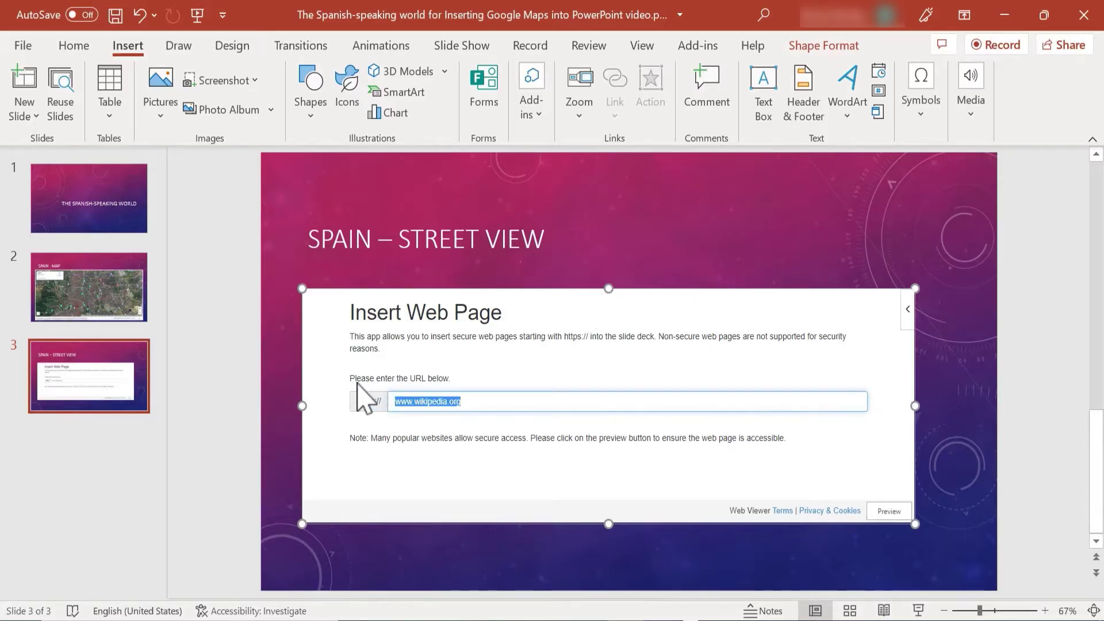
key("ctrl+v")
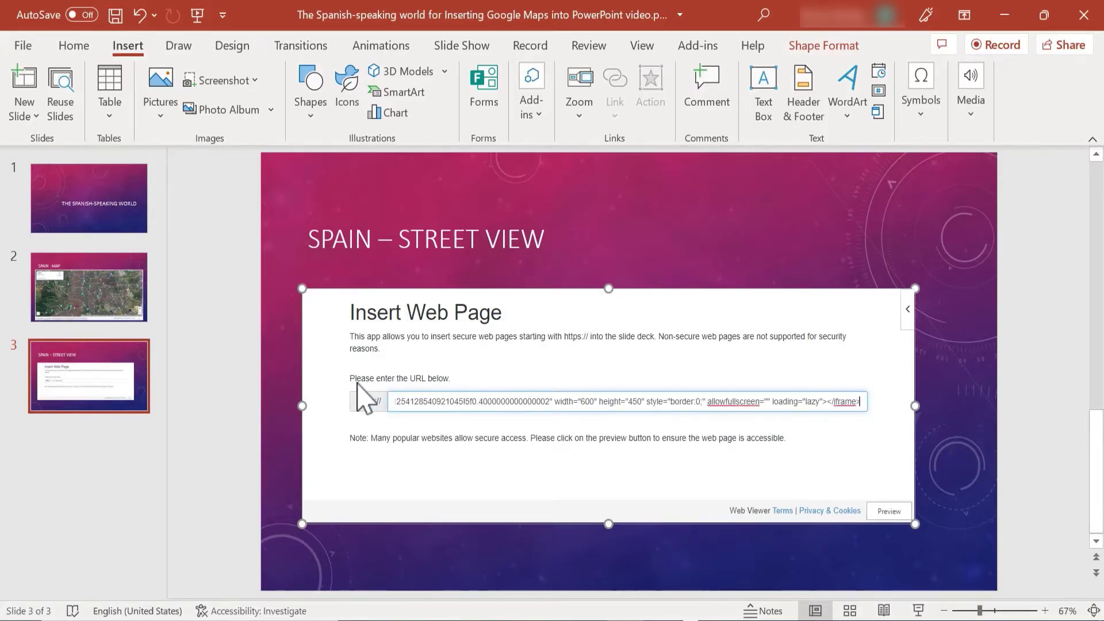
left_click_drag(418, 401, 328, 398)
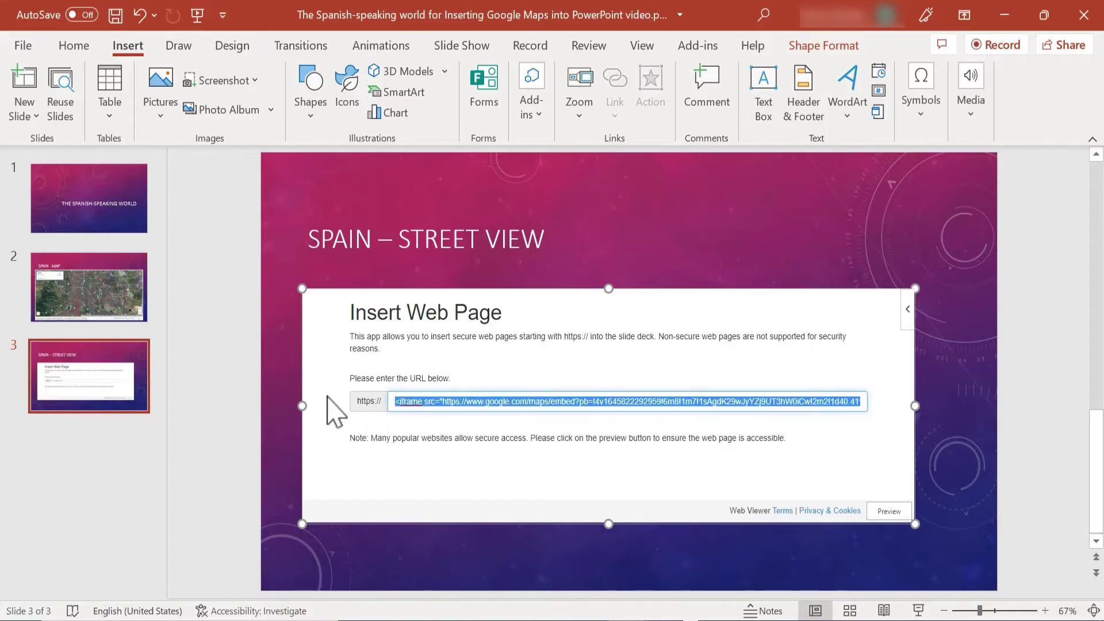
left_click(480, 403)
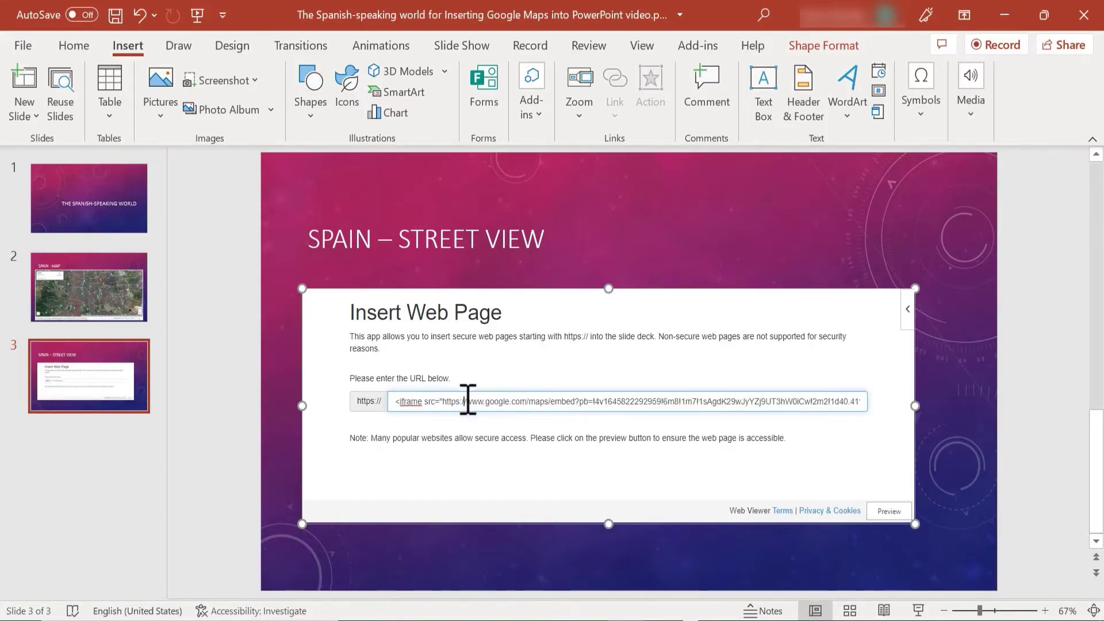
left_click_drag(465, 401, 338, 397)
key("BackSpace")
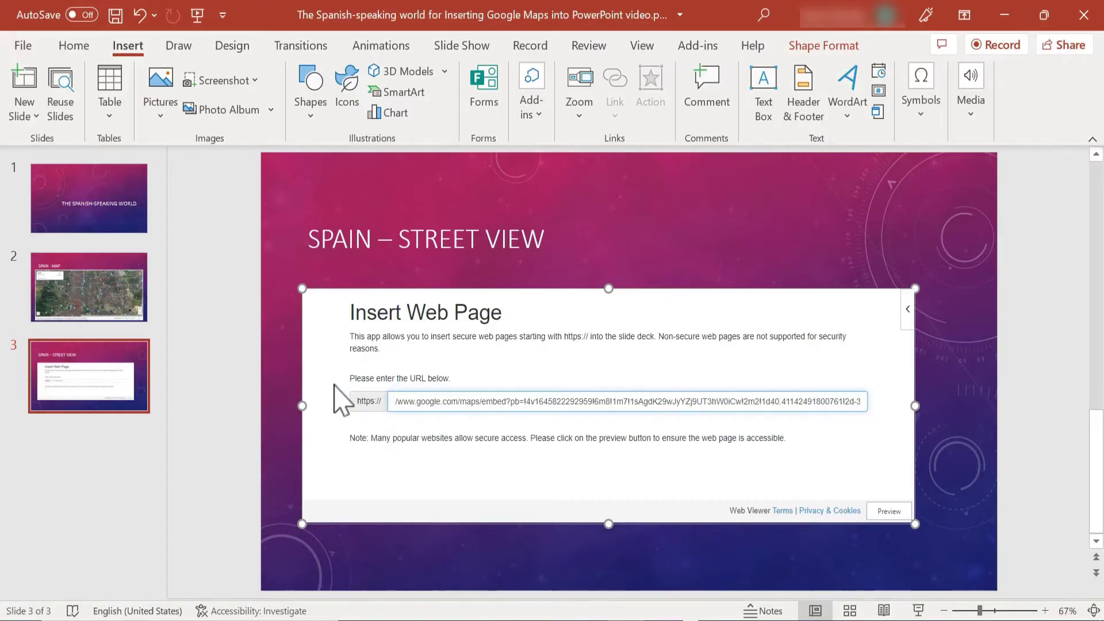
- Preview the Madrid Street View and enlarge the frame by dragging two opposite corners
left_click(896, 512)
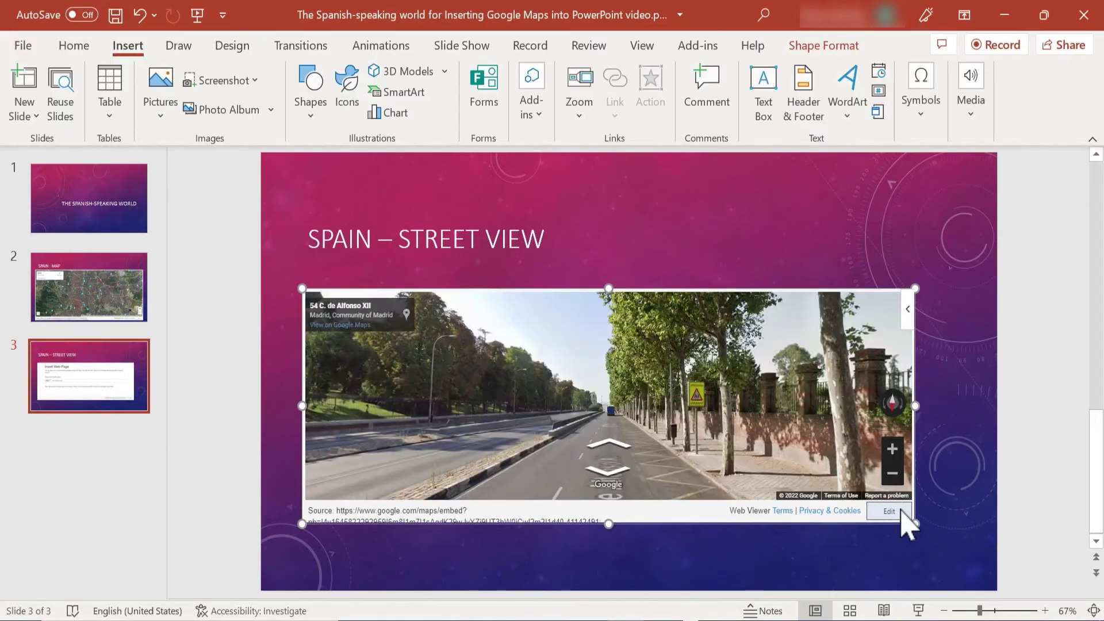
left_click_drag(302, 523, 289, 570)
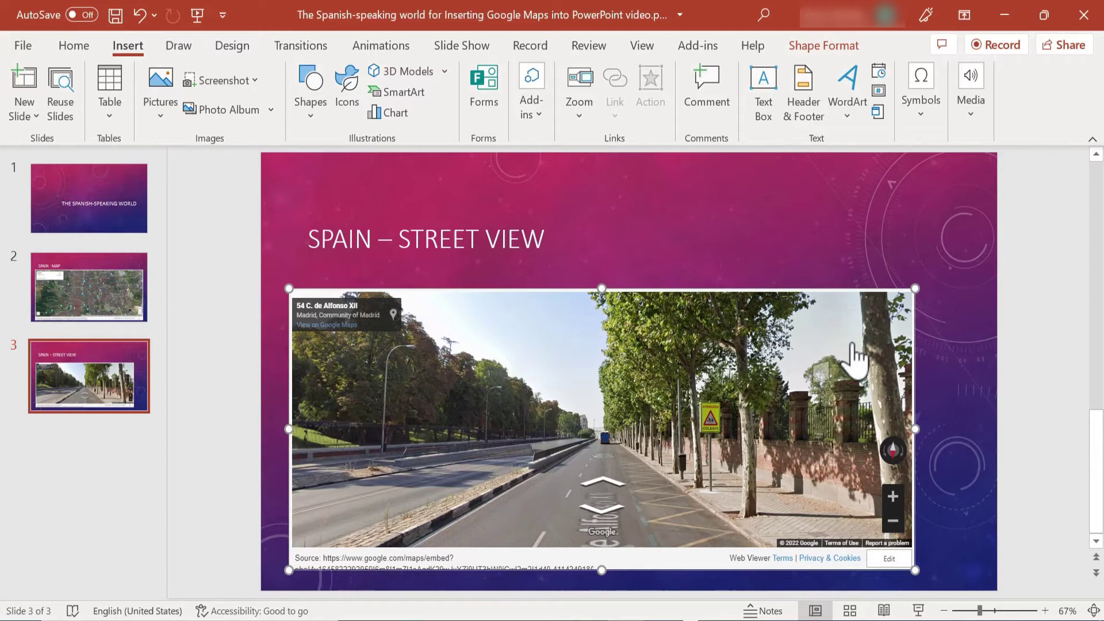
left_click_drag(915, 288, 971, 261)
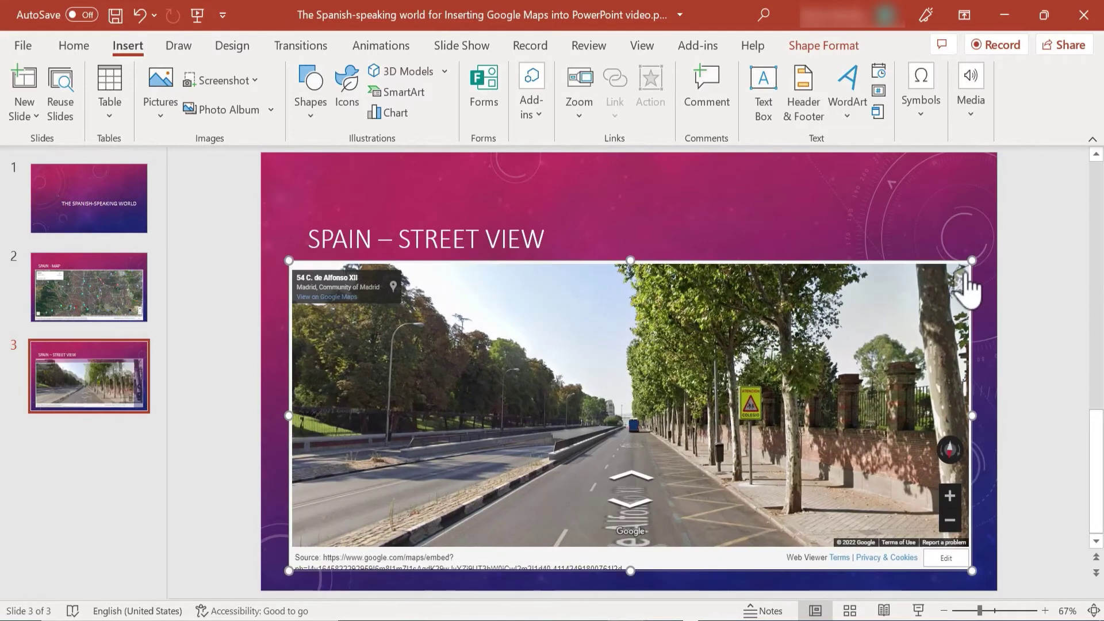
- Present from slide 1: pan the Madrid map, switch to road Map view, zoom in twice, advance
left_click(122, 223)
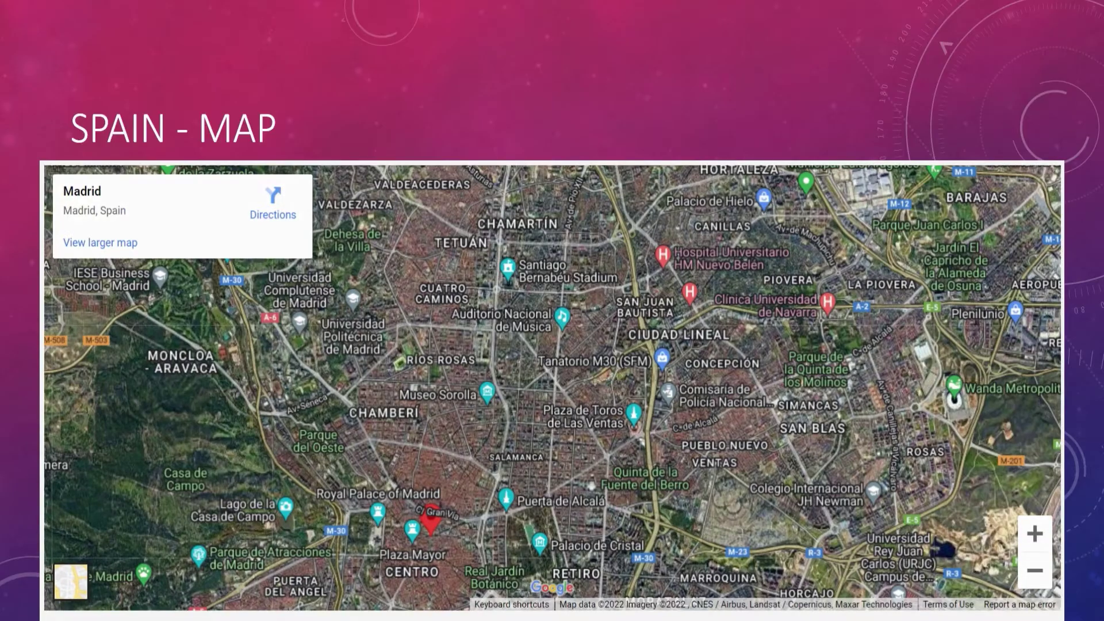
left_click_drag(633, 419, 788, 359)
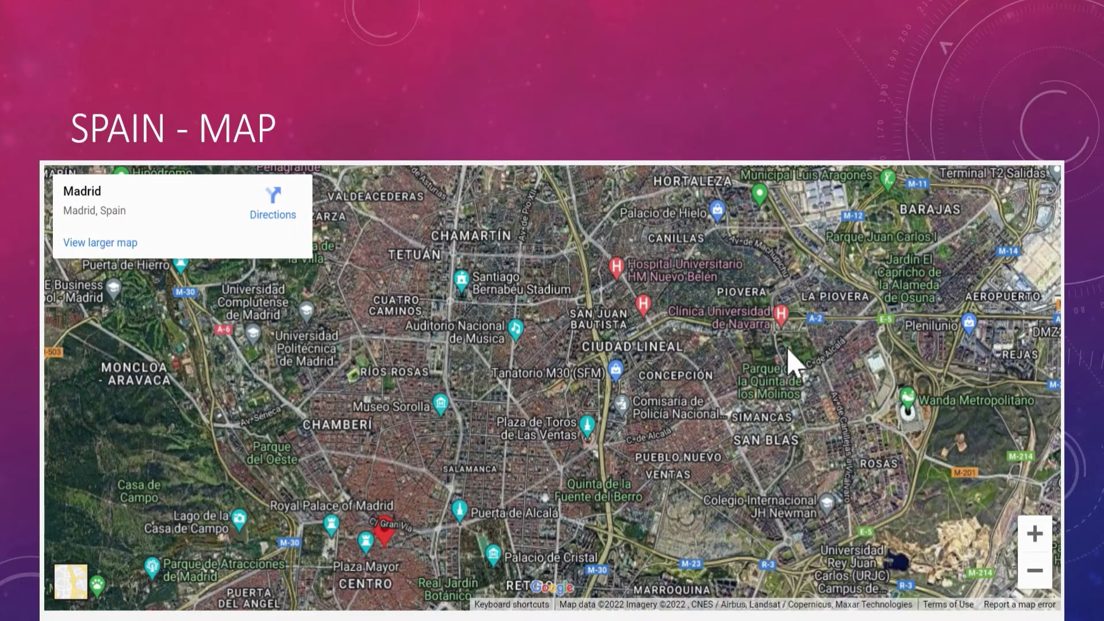
left_click(70, 580)
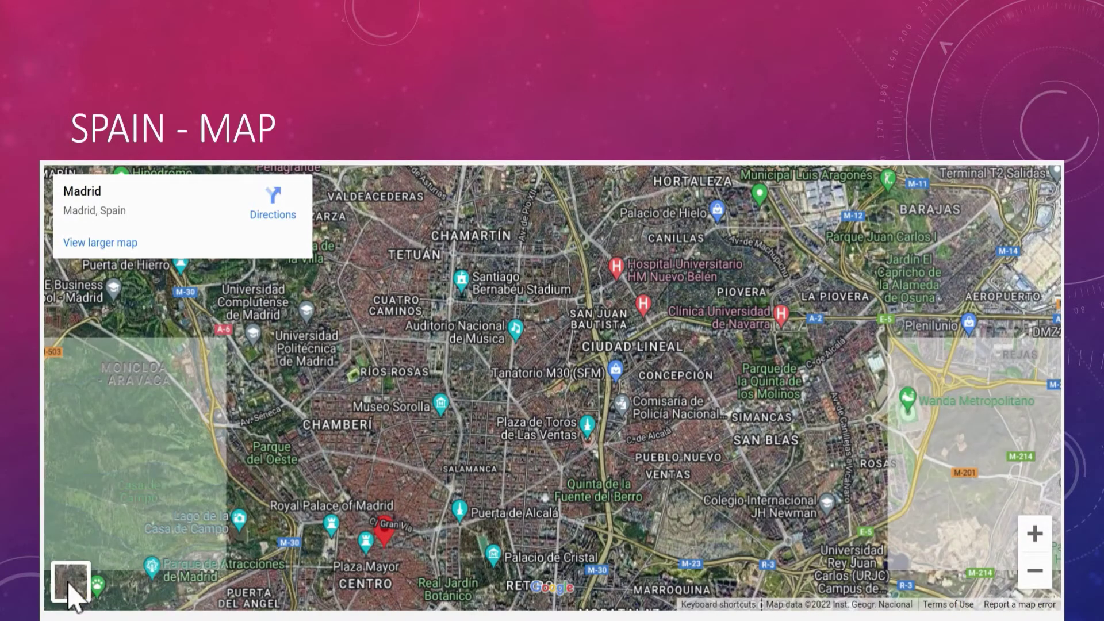
left_click(1036, 535)
left_click(1036, 535)
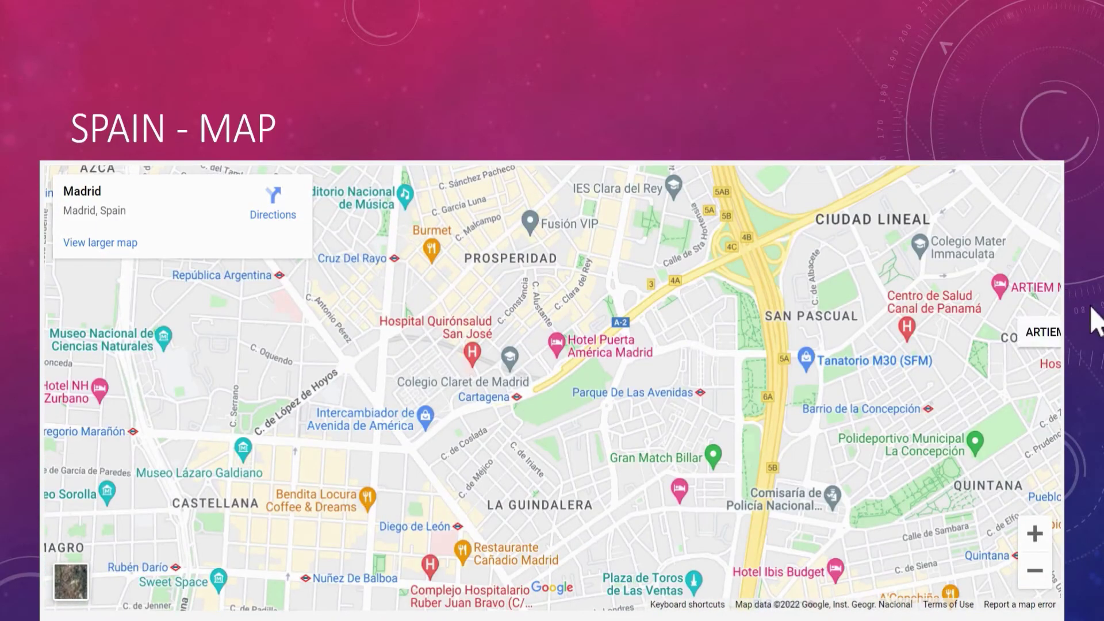
left_click(1092, 307)
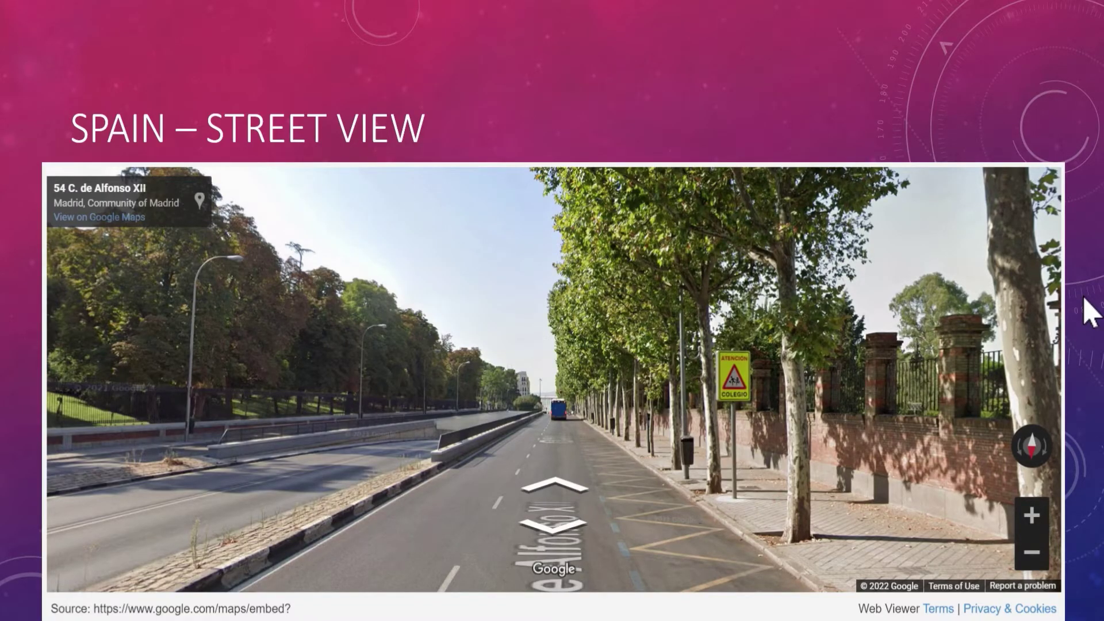
- Move forward twice along C. de Alfonso XII, look toward the brick wall, then exit the show
left_click(556, 488)
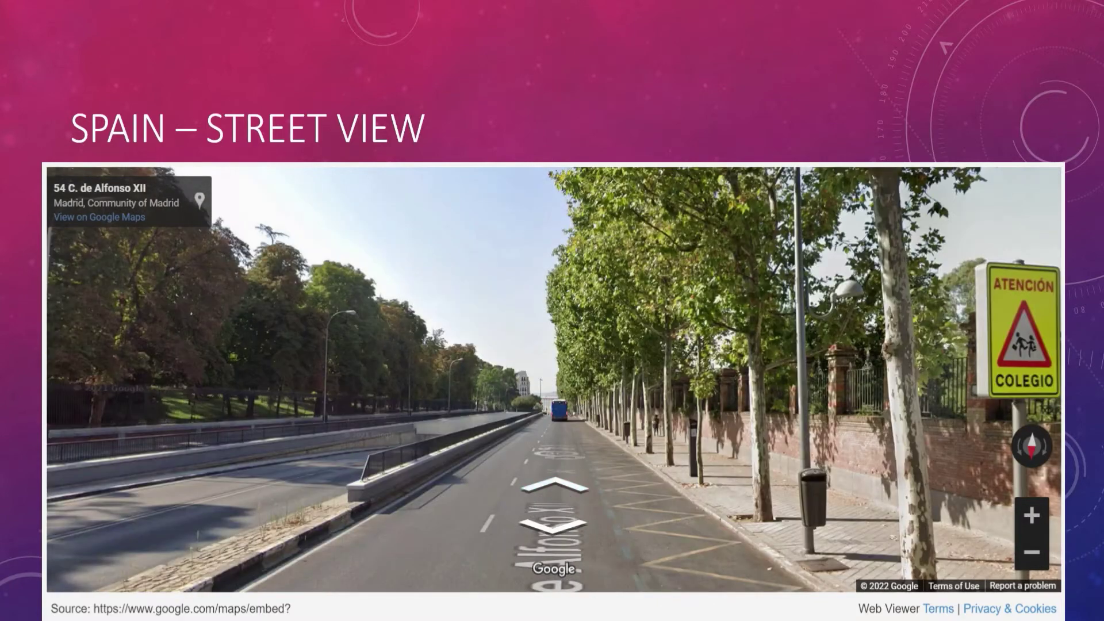
left_click(560, 492)
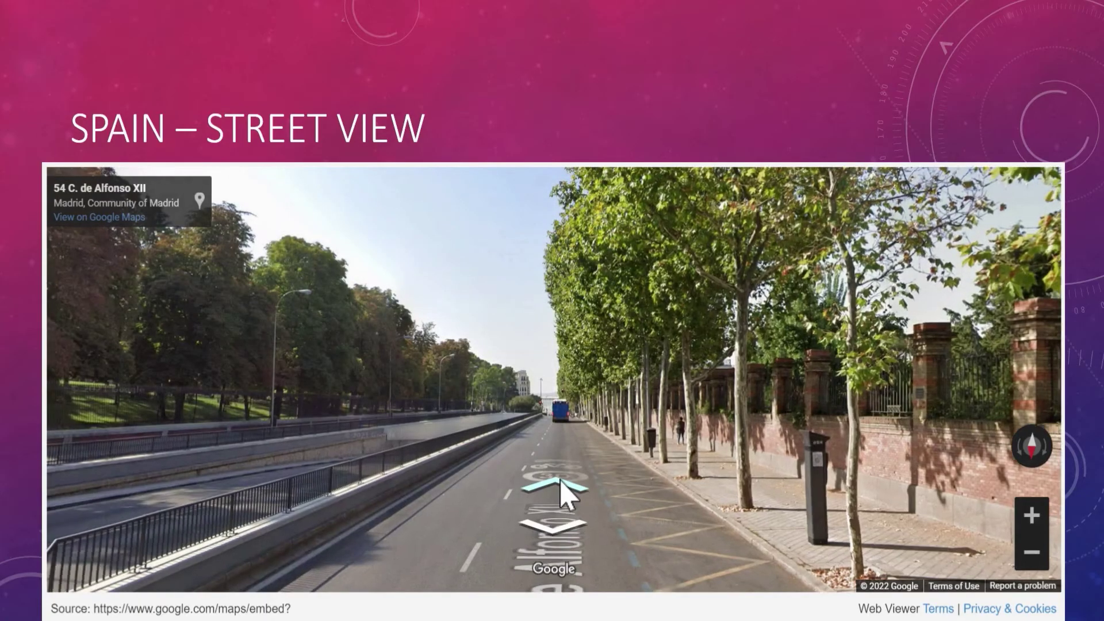
left_click_drag(561, 485, 202, 298)
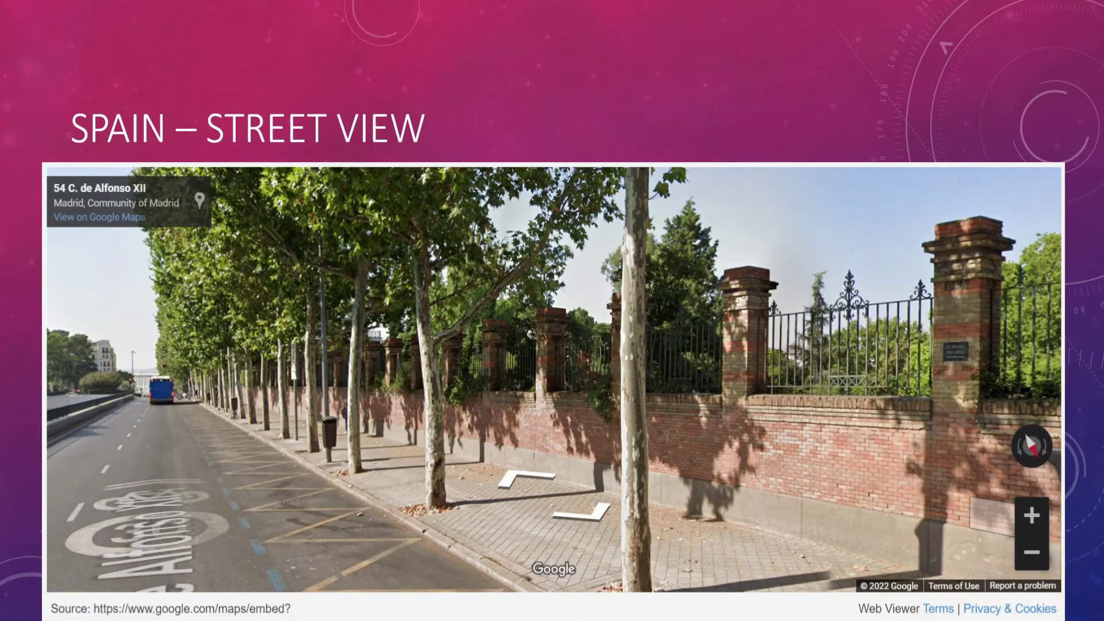
key("Escape")
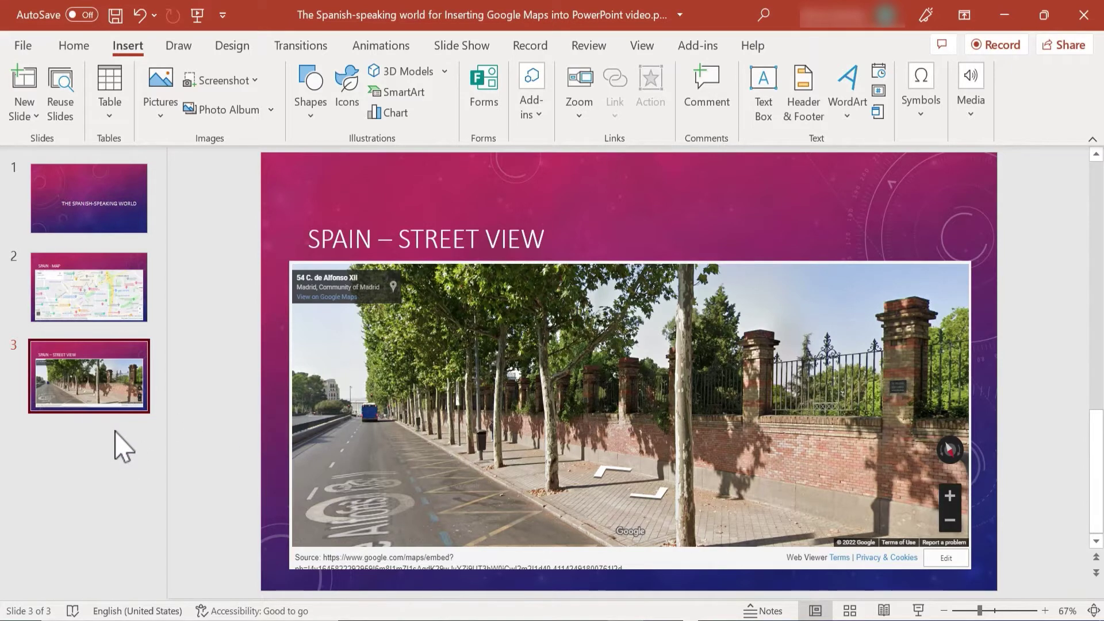
- Add slide 4 after the Street View slide and insert a Web Viewer add-in frame on it
key("ctrl+m")
left_click(405, 239)
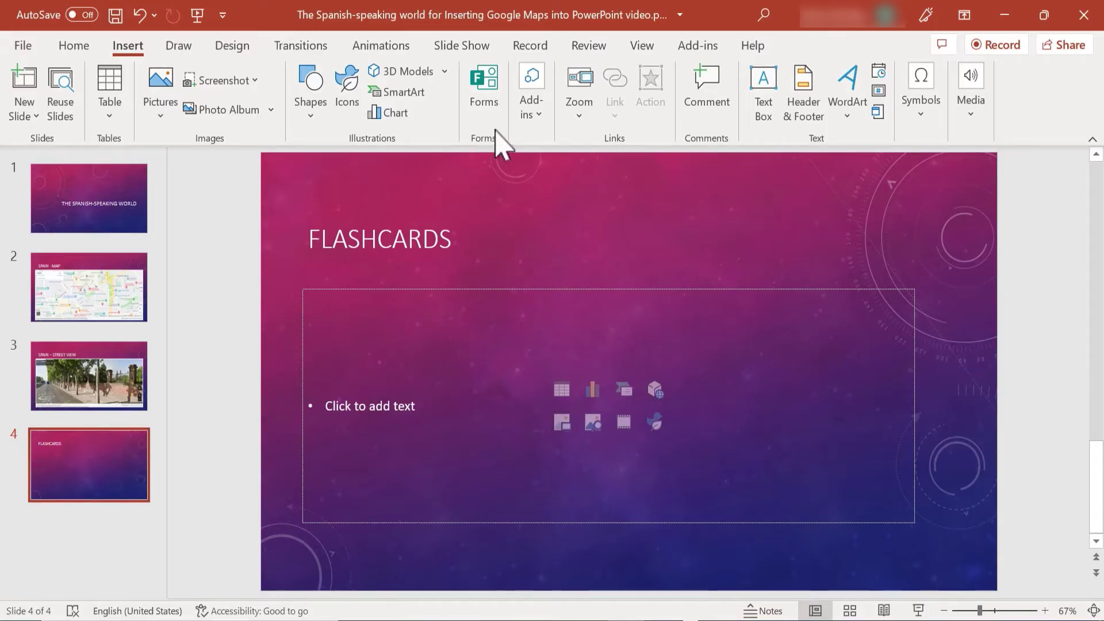
left_click(531, 115)
left_click(555, 196)
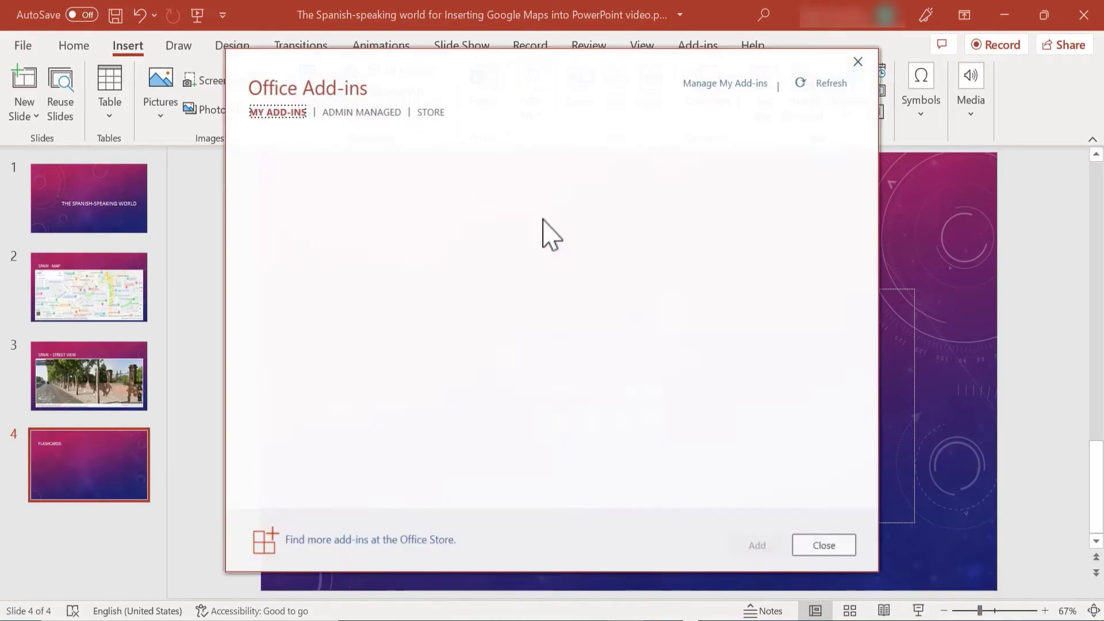
left_click(333, 172)
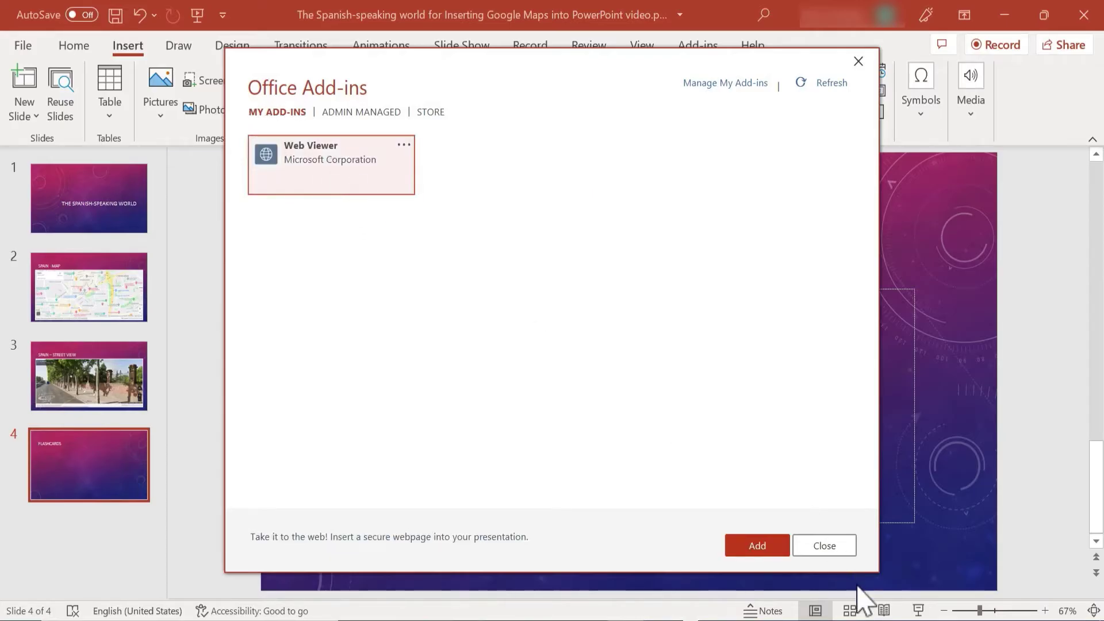
left_click(754, 548)
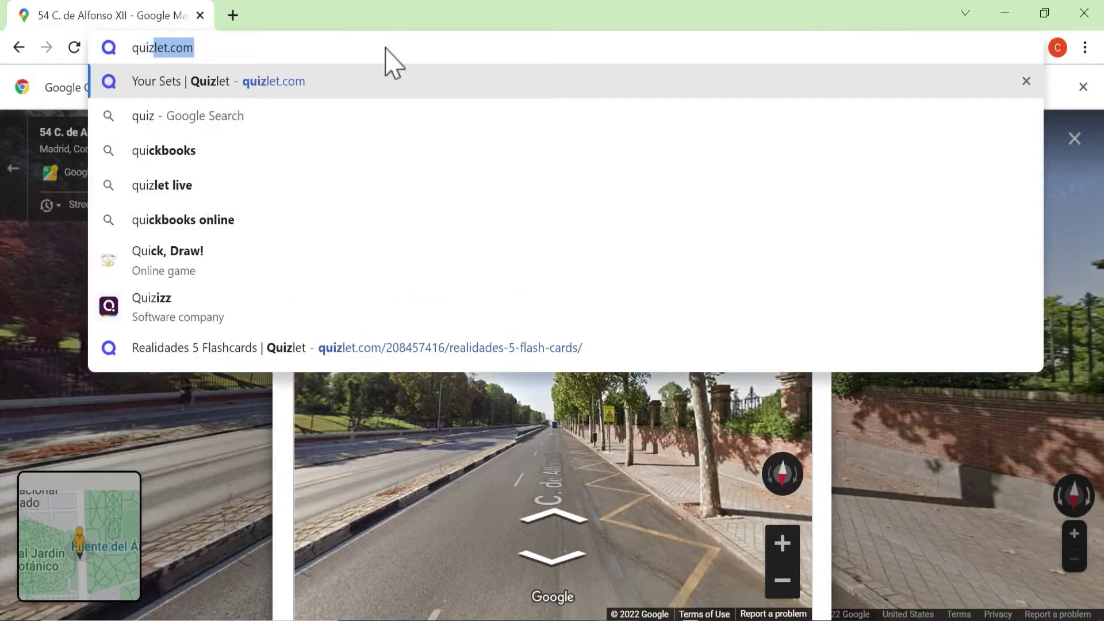
- Search quizlet.com for 'spanish countries and capitals' and open the Countries & Capitals set
key("Return")
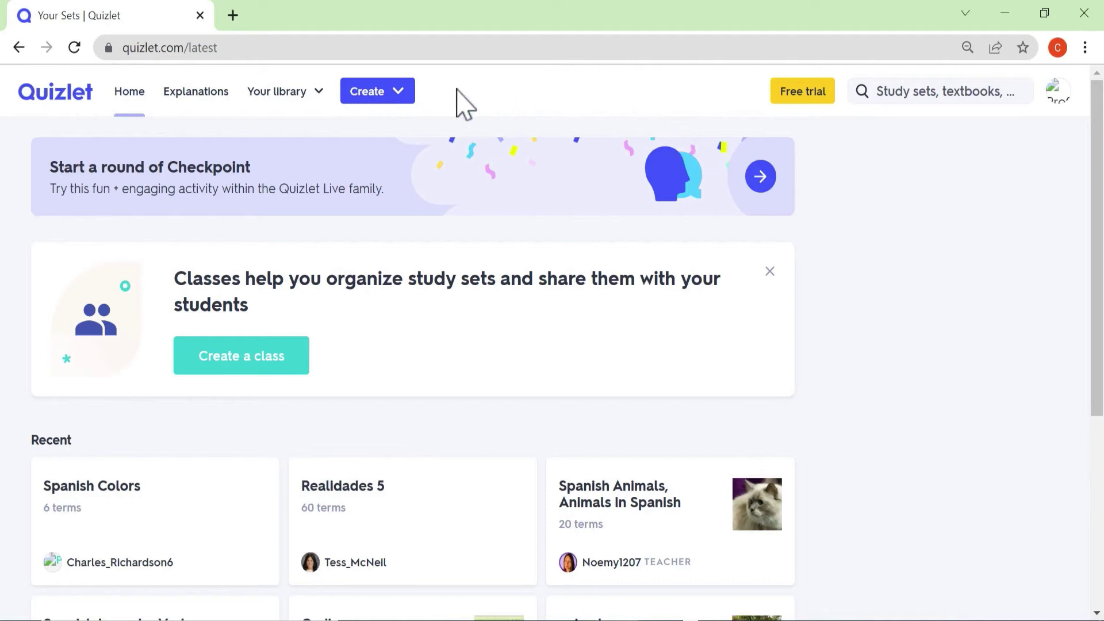
left_click(931, 89)
type("spanish countr")
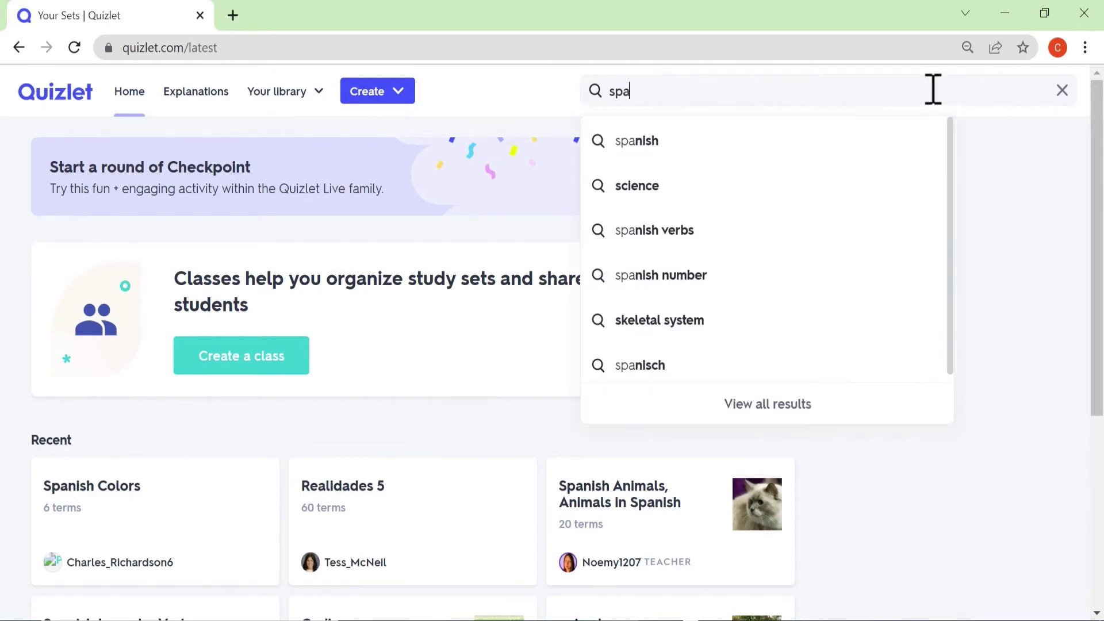
left_click(869, 150)
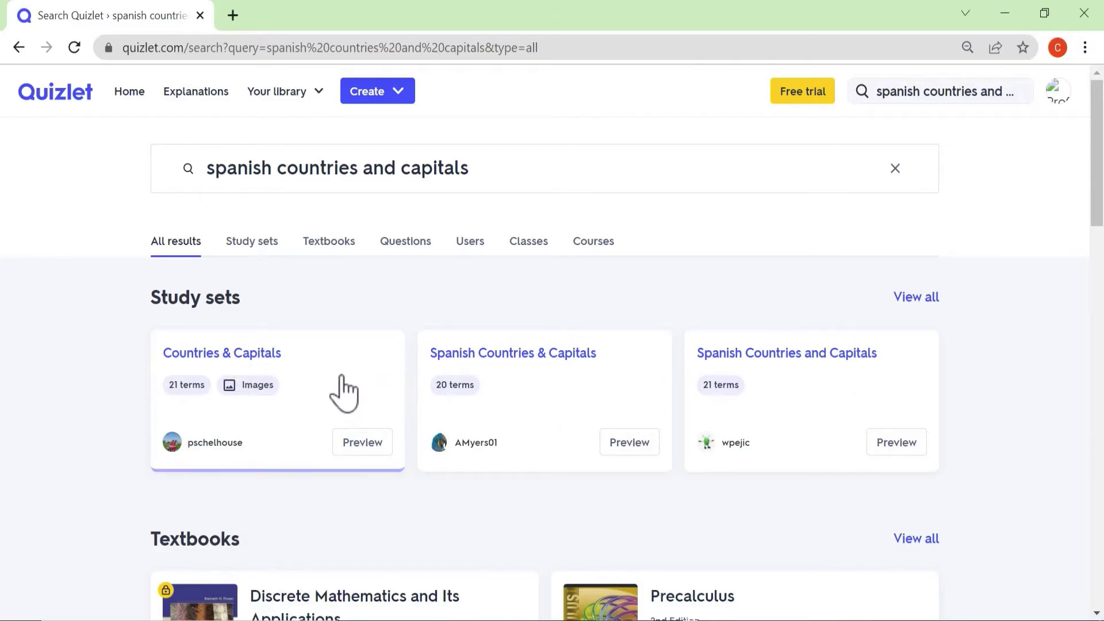
left_click(271, 369)
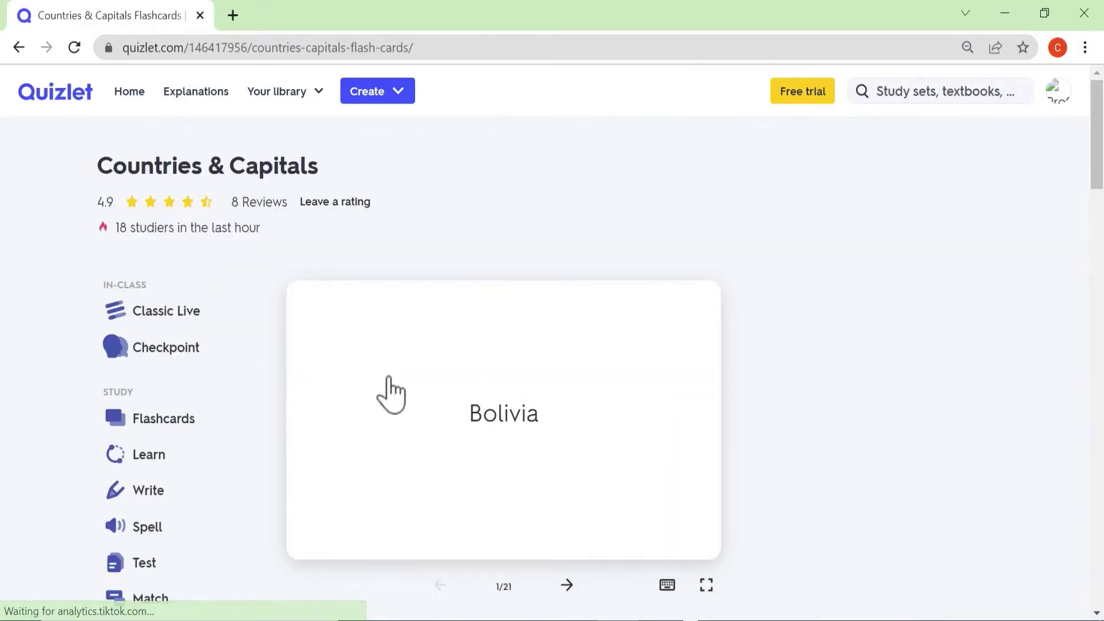
scroll(454, 419, "down", 8)
scroll(454, 419, "up", 3)
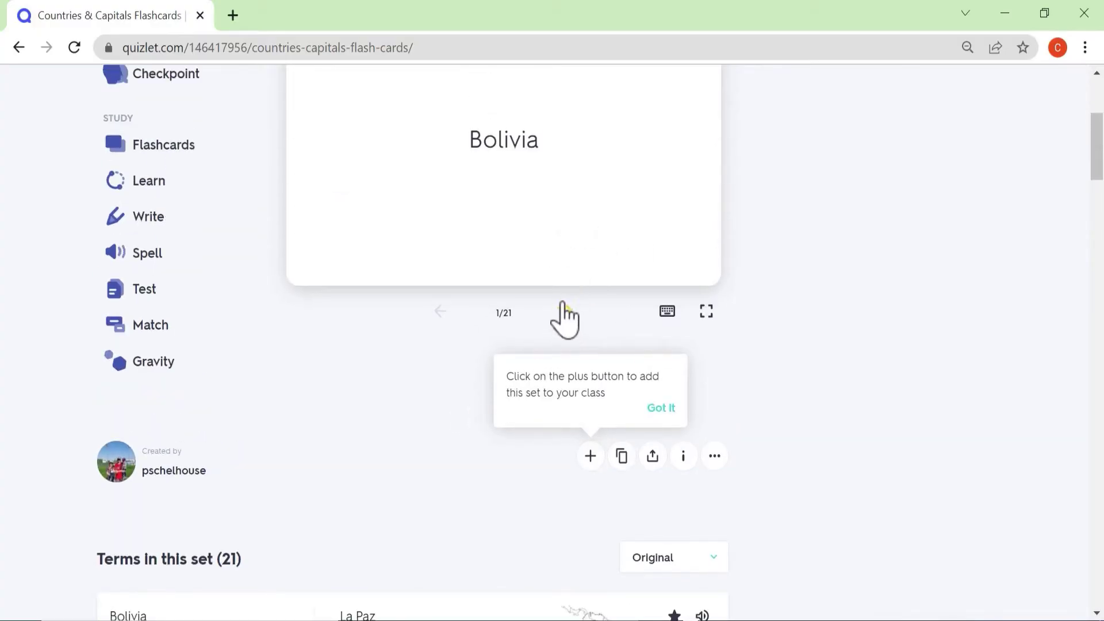
- From the set's More menu choose Embed, pick Flashcards mode, and copy the HTML
left_click(561, 255)
left_click(715, 458)
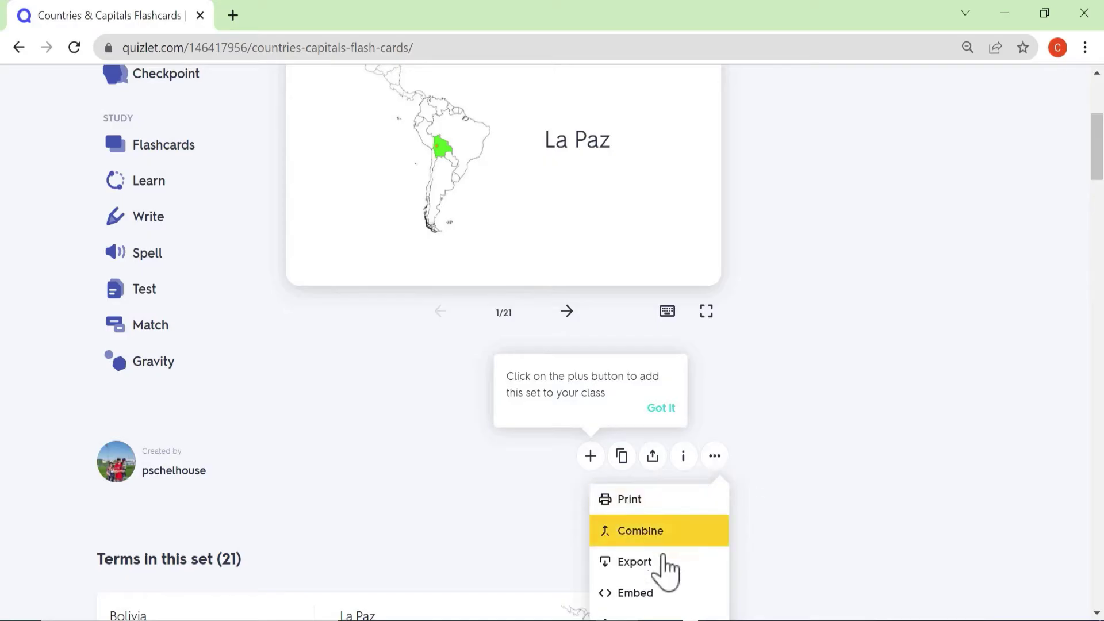
left_click(641, 598)
left_click(469, 299)
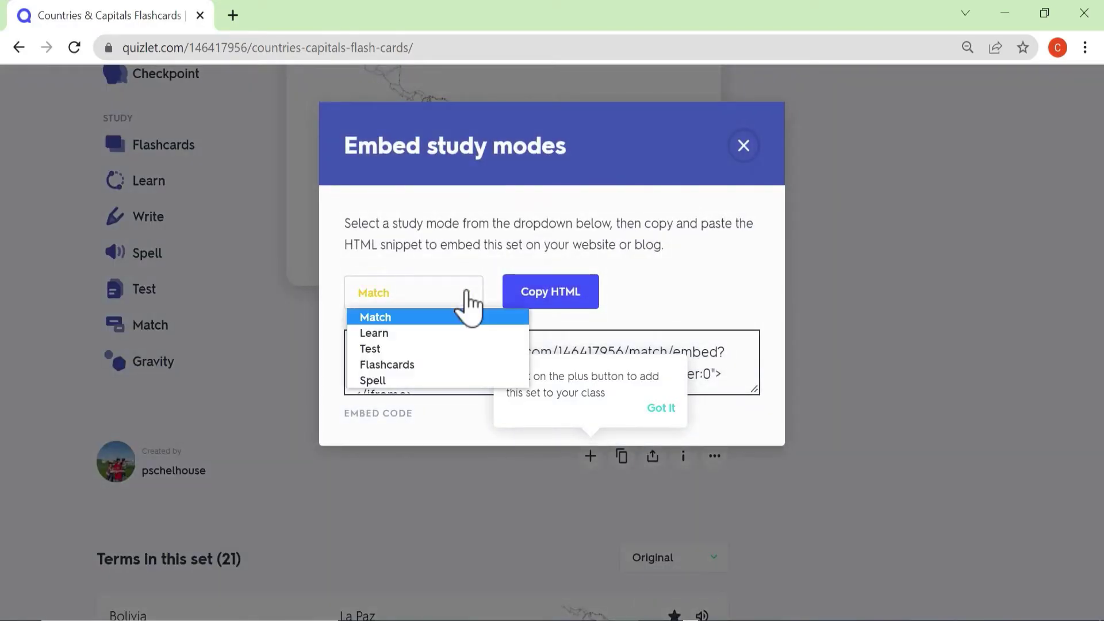
left_click(442, 368)
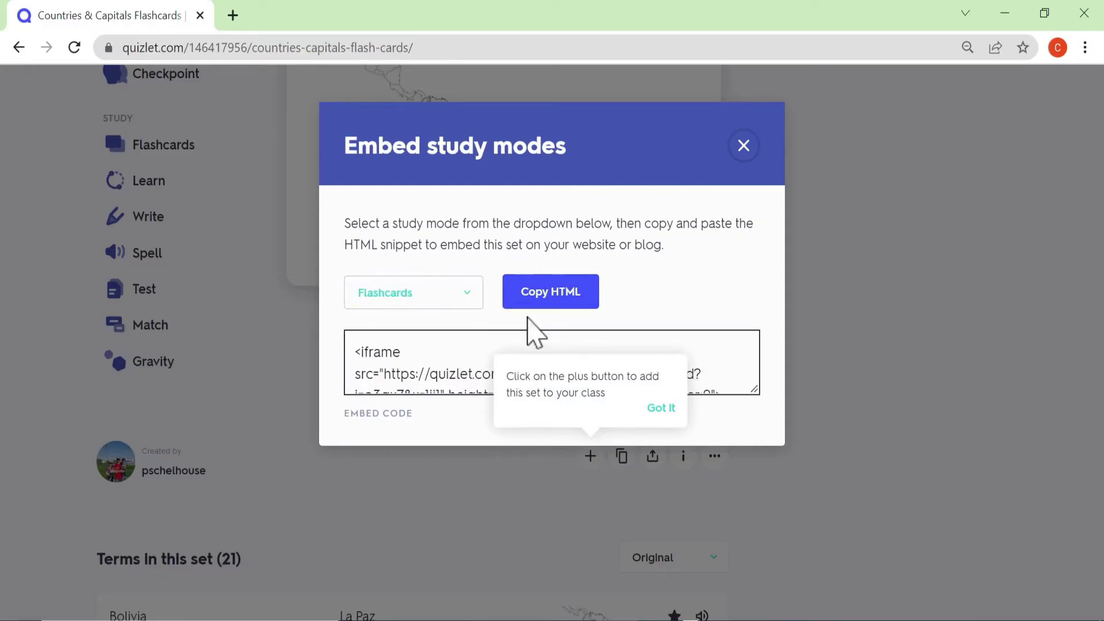
left_click(547, 299)
left_click(667, 410)
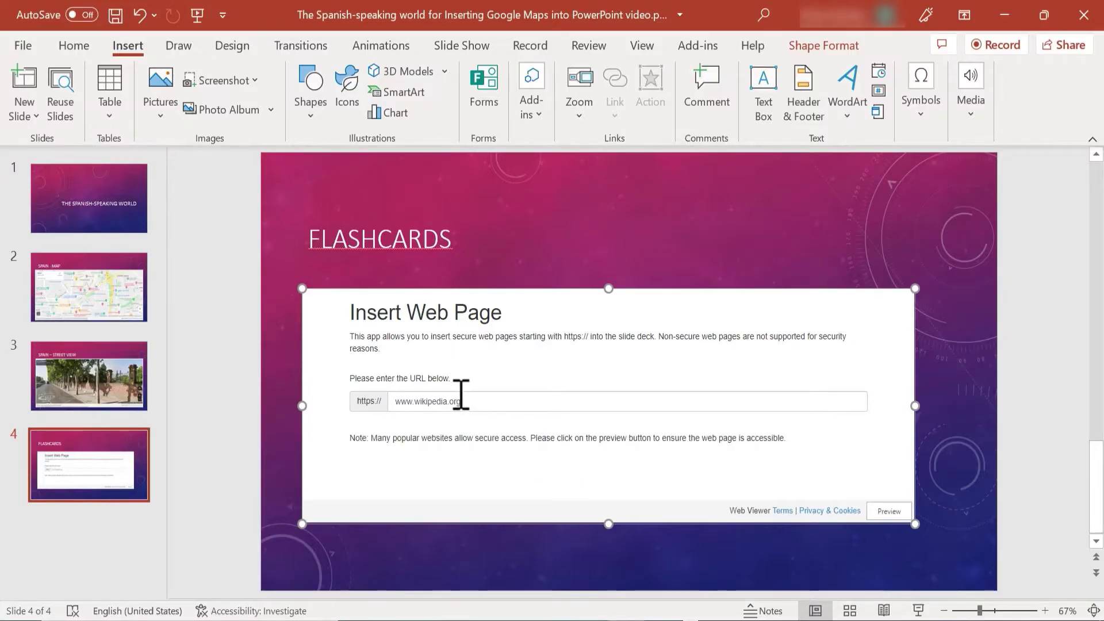
left_click(508, 402)
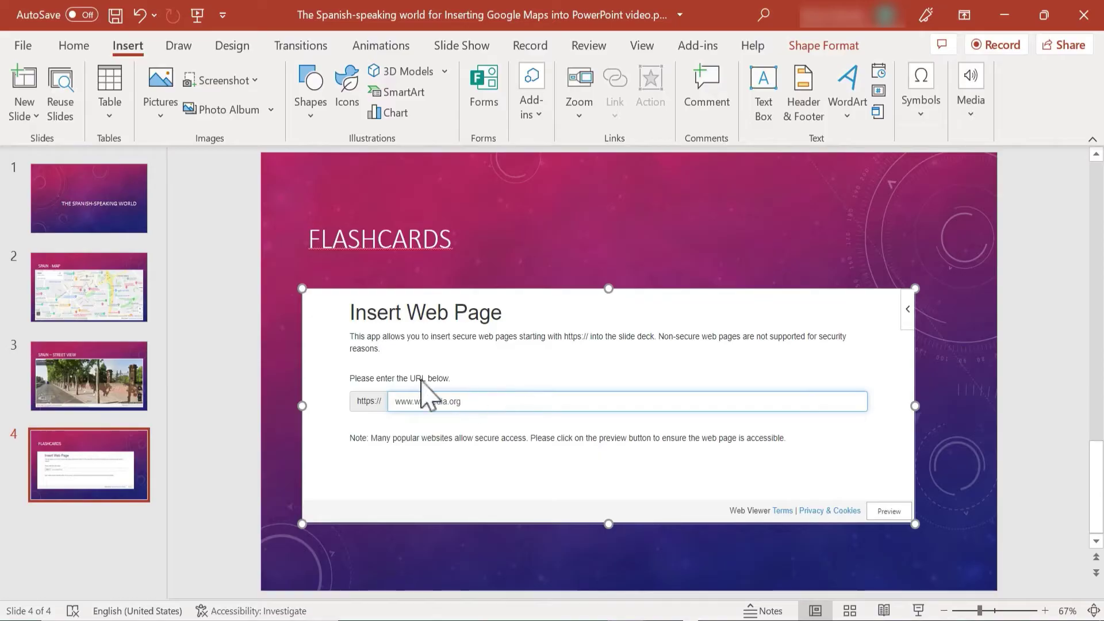
key("ctrl+a")
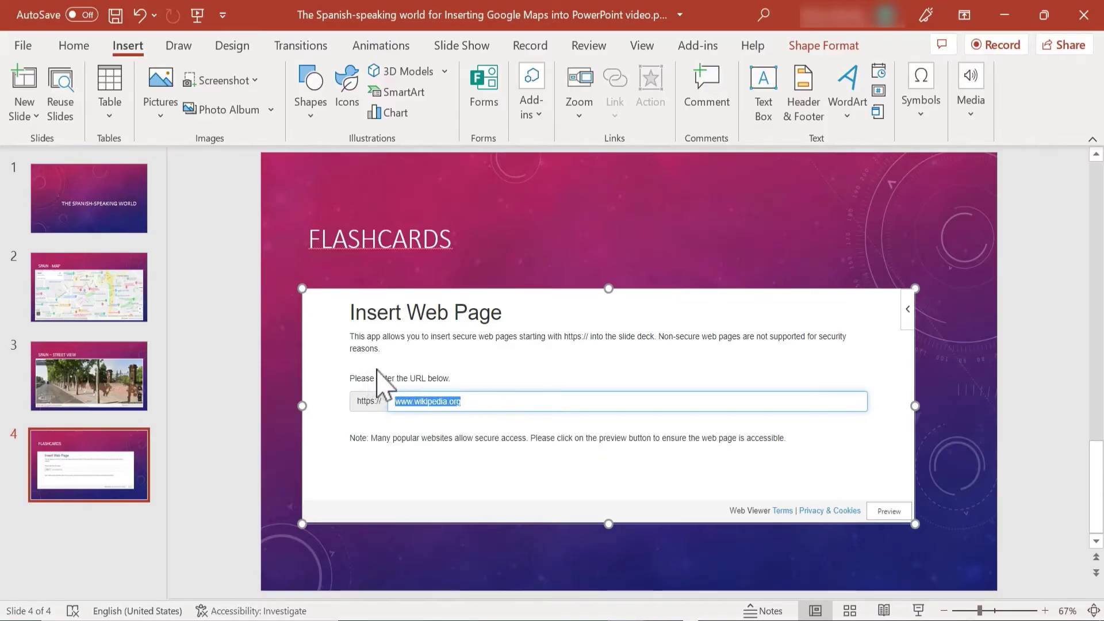
key("ctrl+v")
left_click_drag(463, 401, 331, 397)
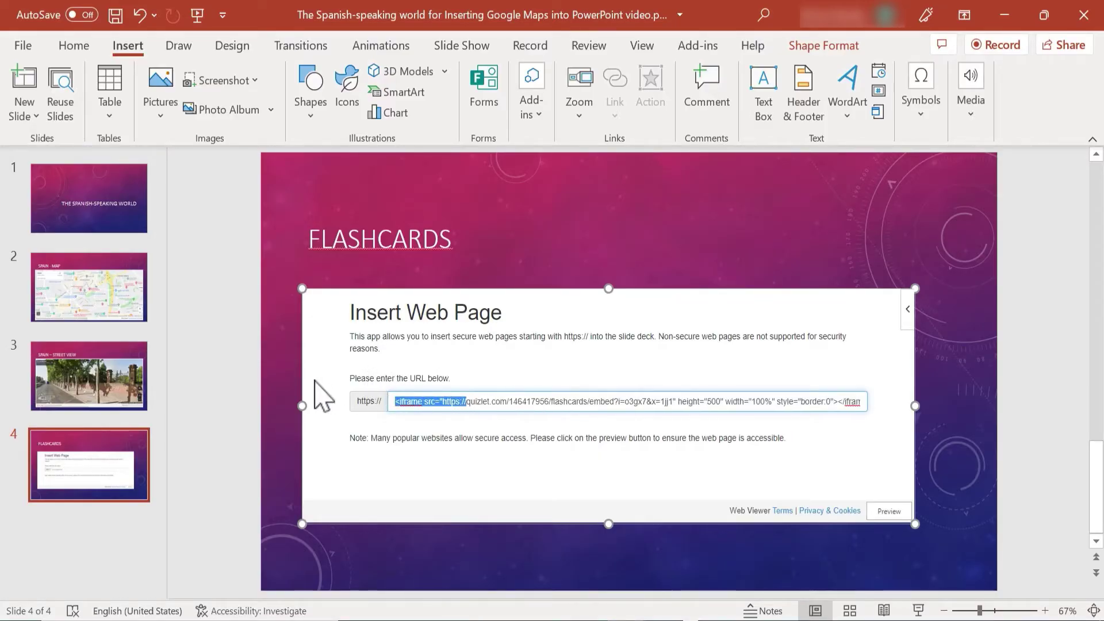
key("BackSpace")
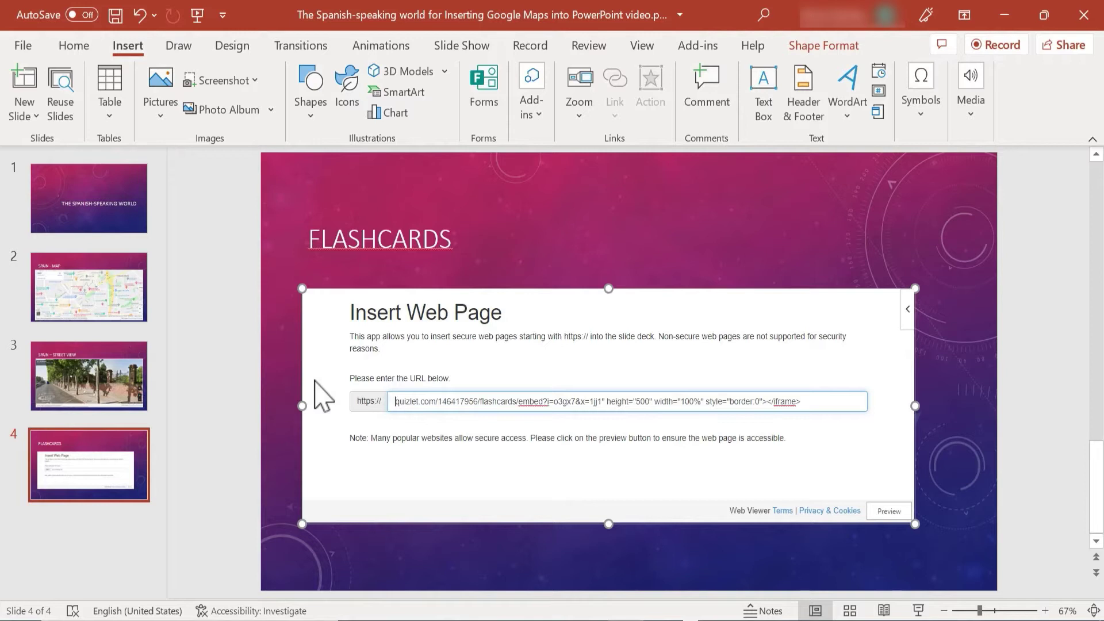
left_click(891, 511)
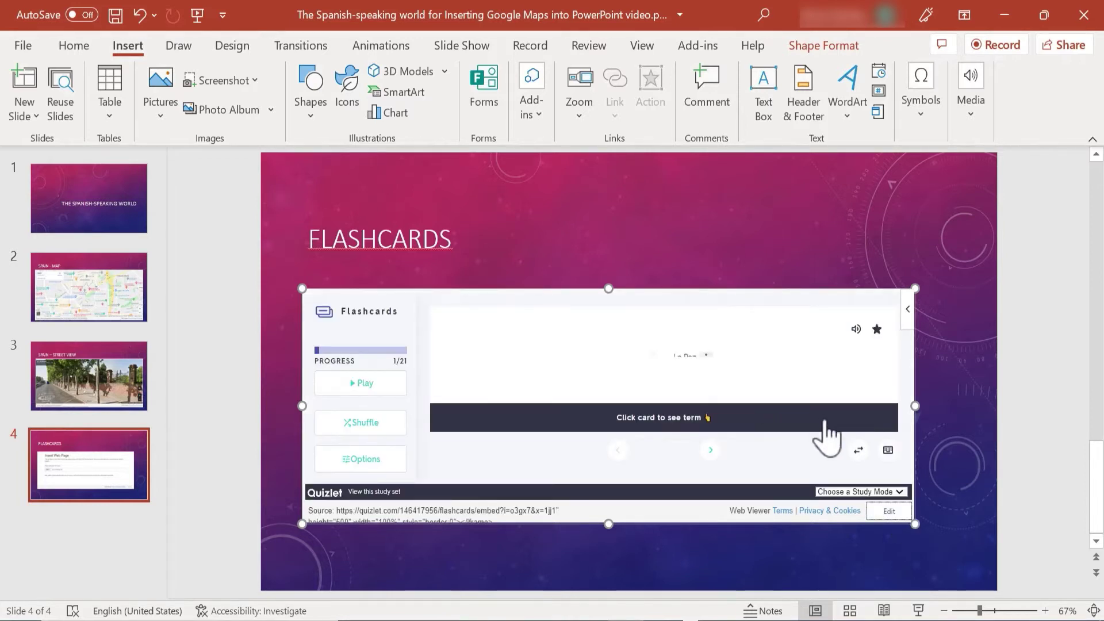
- Enlarge the flashcard frame at both corners and flip the card to Bolivia
left_click_drag(915, 523, 955, 575)
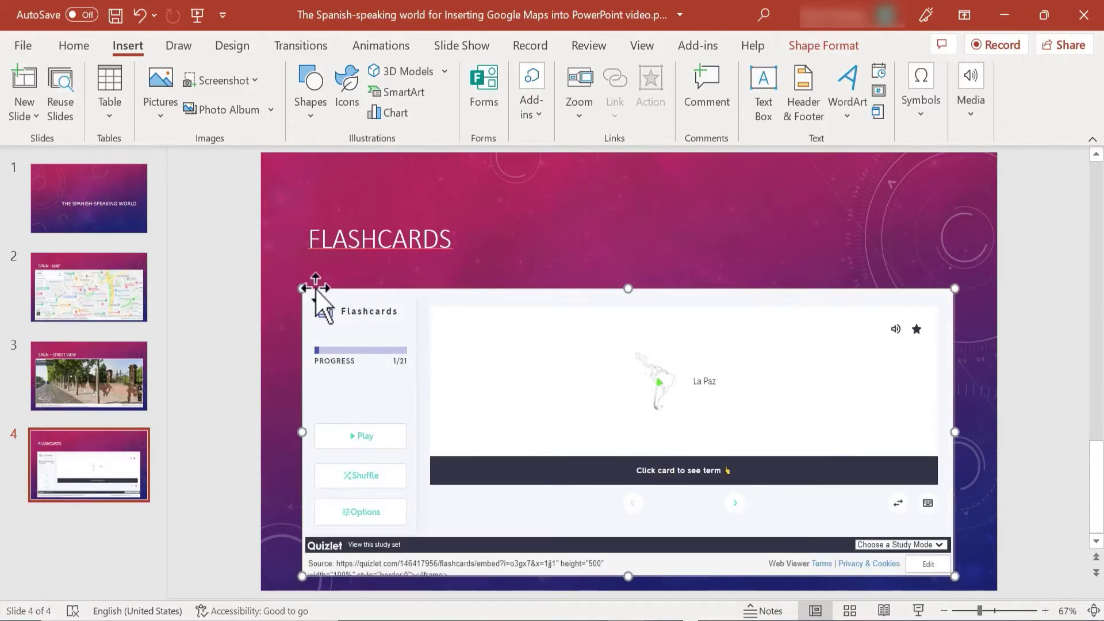
left_click_drag(300, 289, 291, 257)
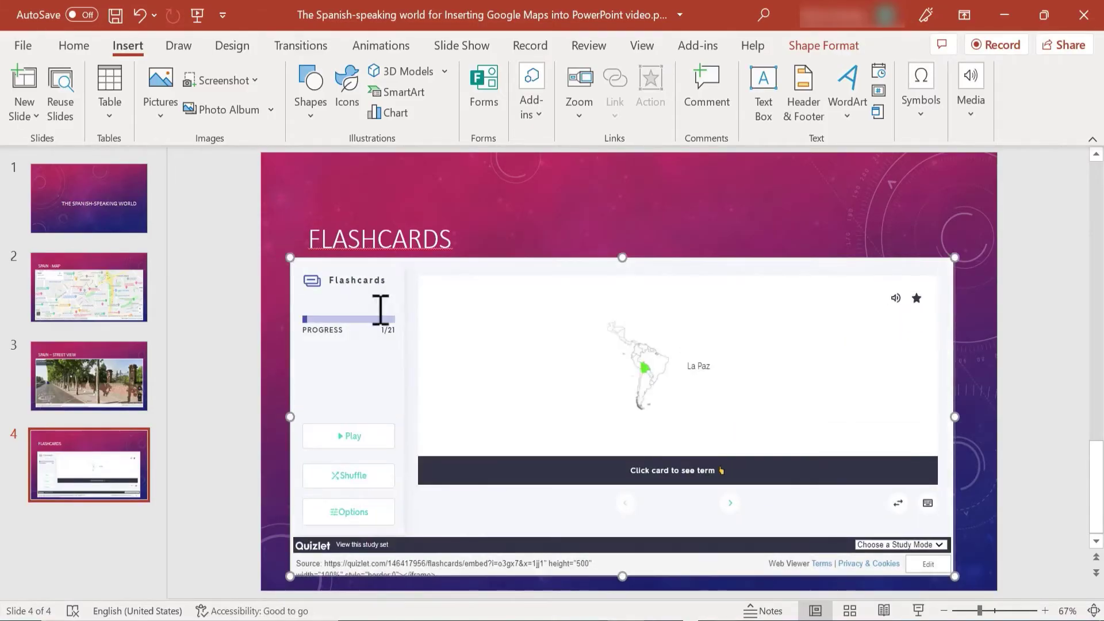
left_click(723, 391)
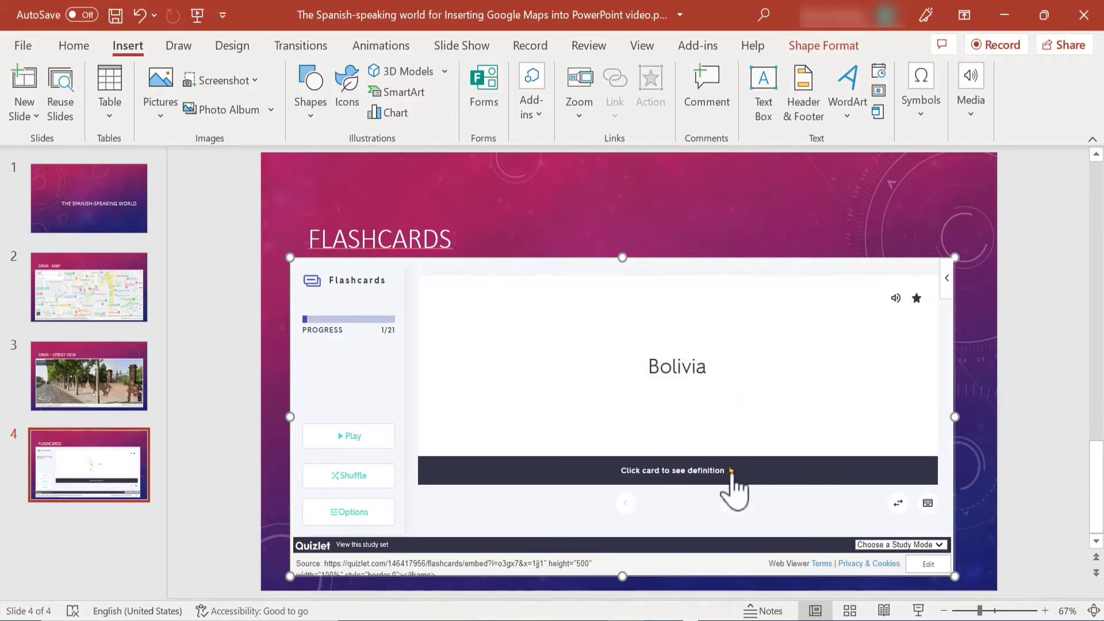
- In a slide show, flip the Bolivia card back and forth, advance to Costa Rica, then exit
left_click(918, 611)
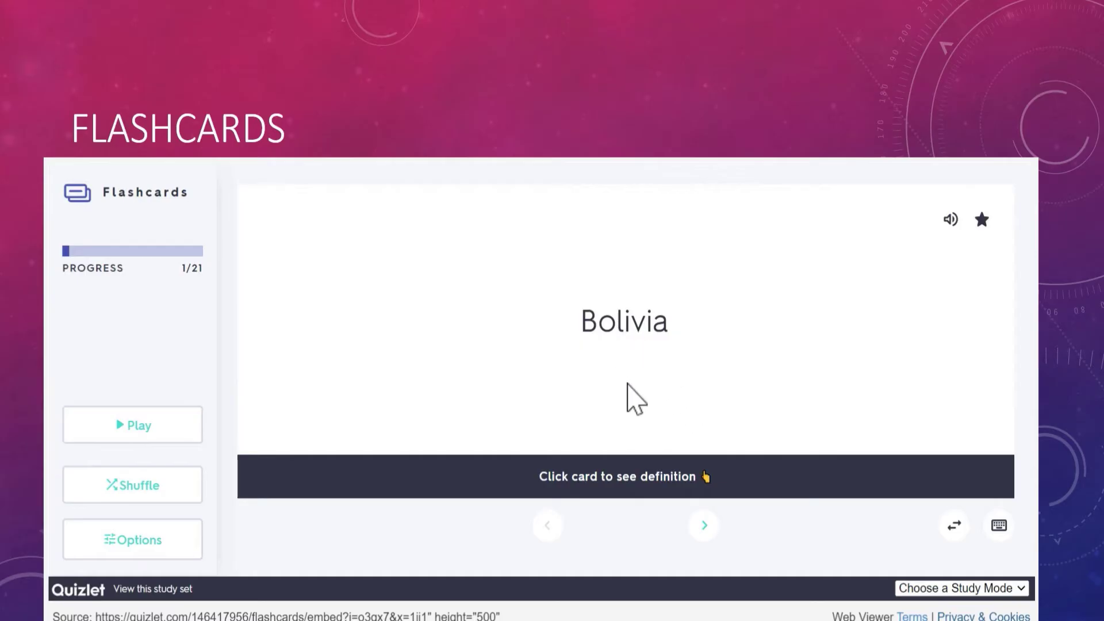
left_click(642, 406)
left_click(637, 365)
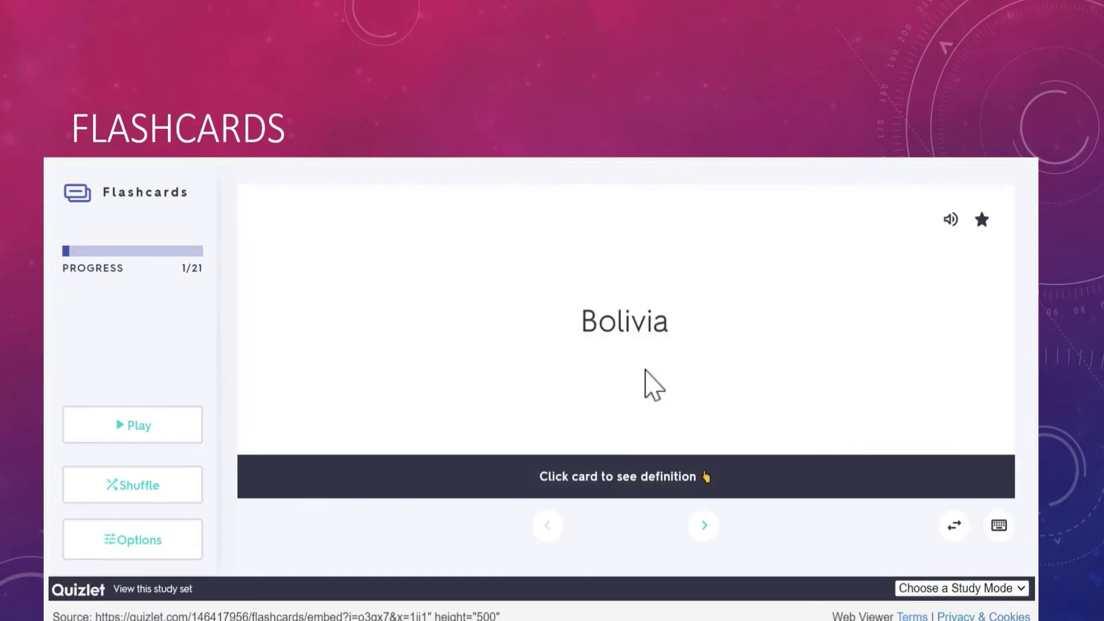
left_click(694, 360)
left_click(693, 358)
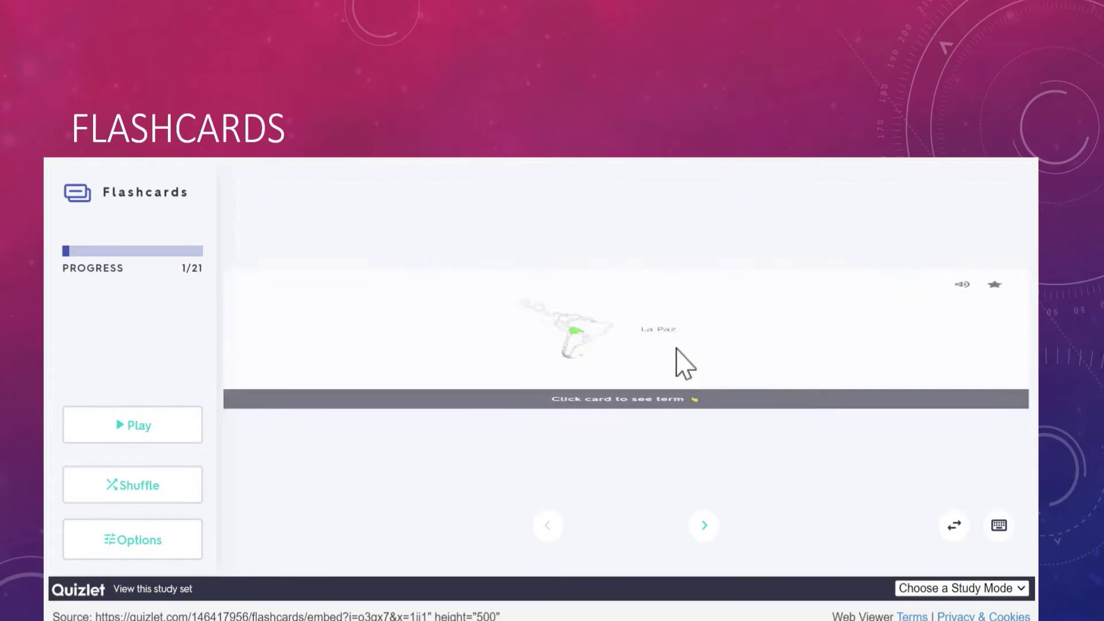
left_click(703, 525)
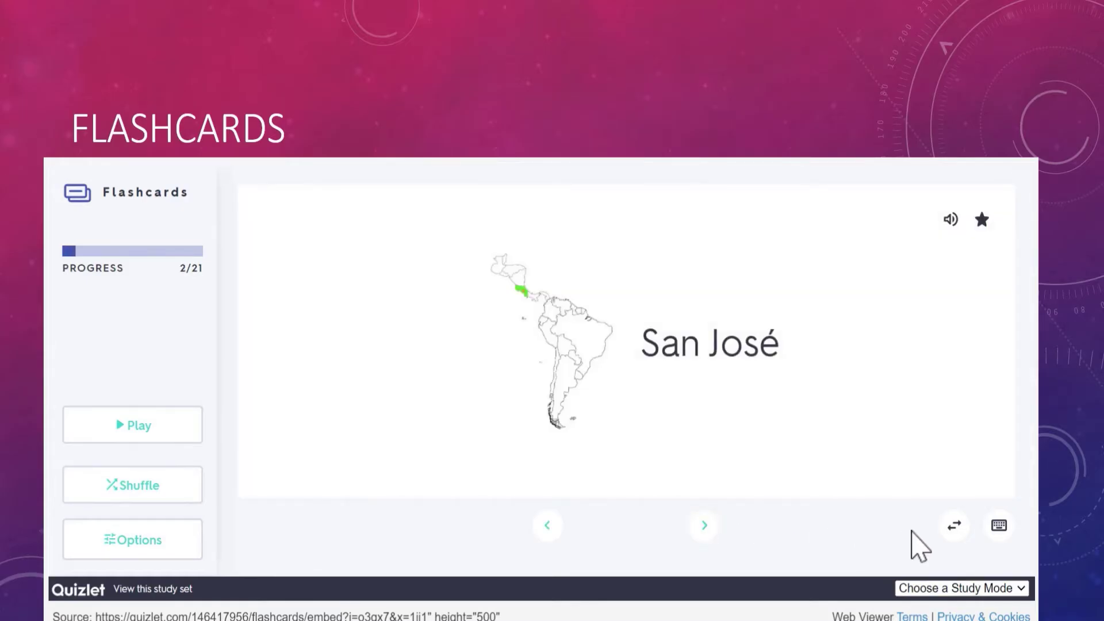
left_click(942, 526)
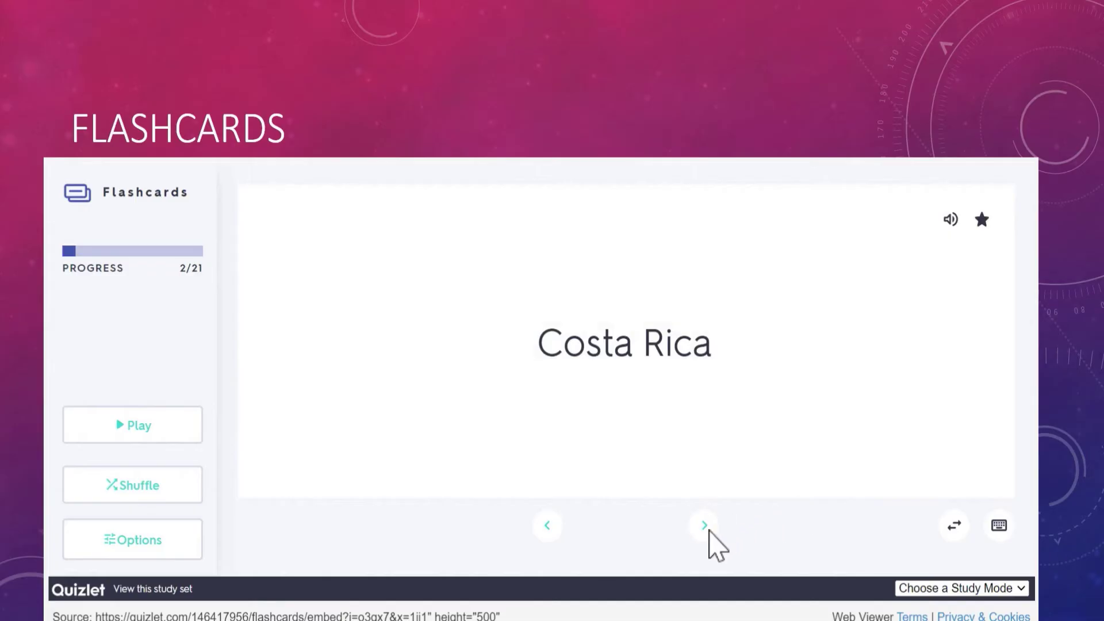
key("Escape")
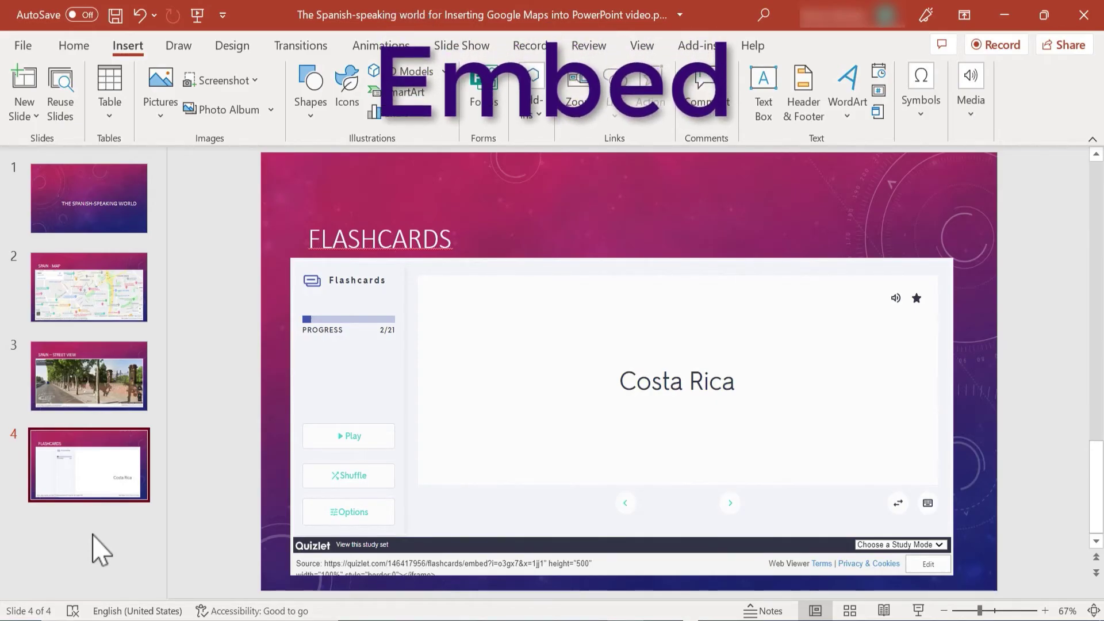
- Add a blank slide 5 and copy the spanish411.net Spanish Speaking Countries page address from Chrome
left_click(95, 529)
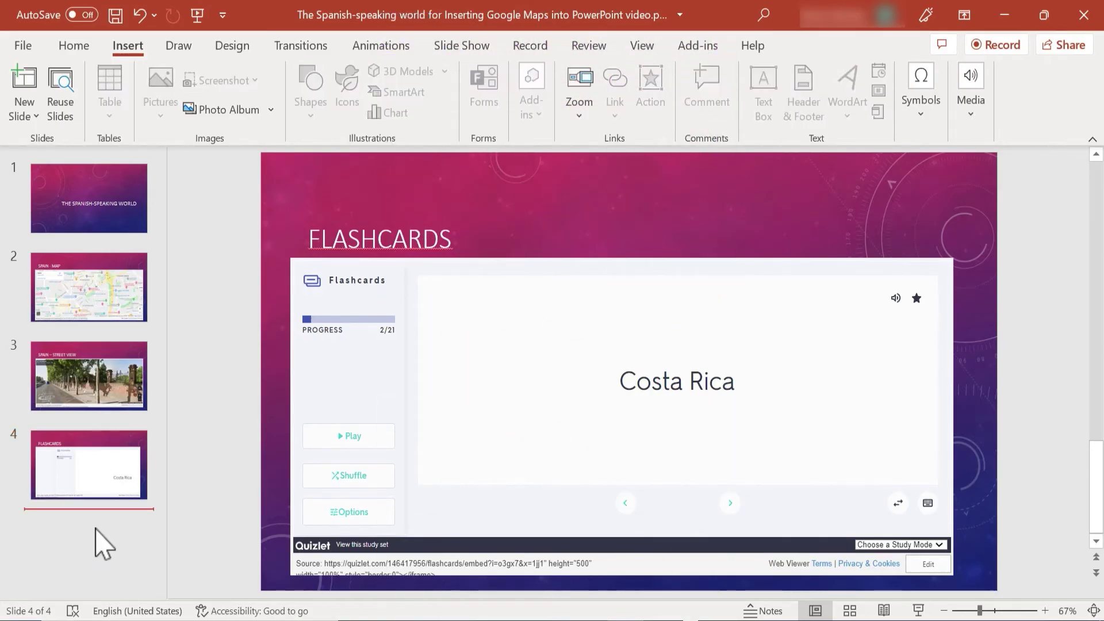
left_click(31, 92)
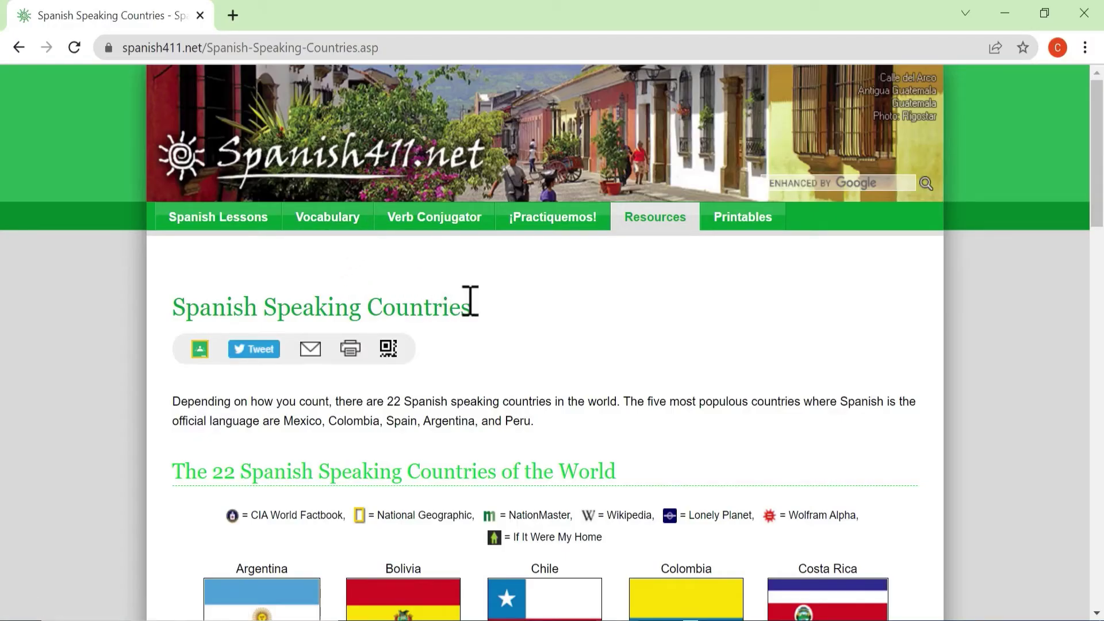
scroll(464, 403, "down", 3)
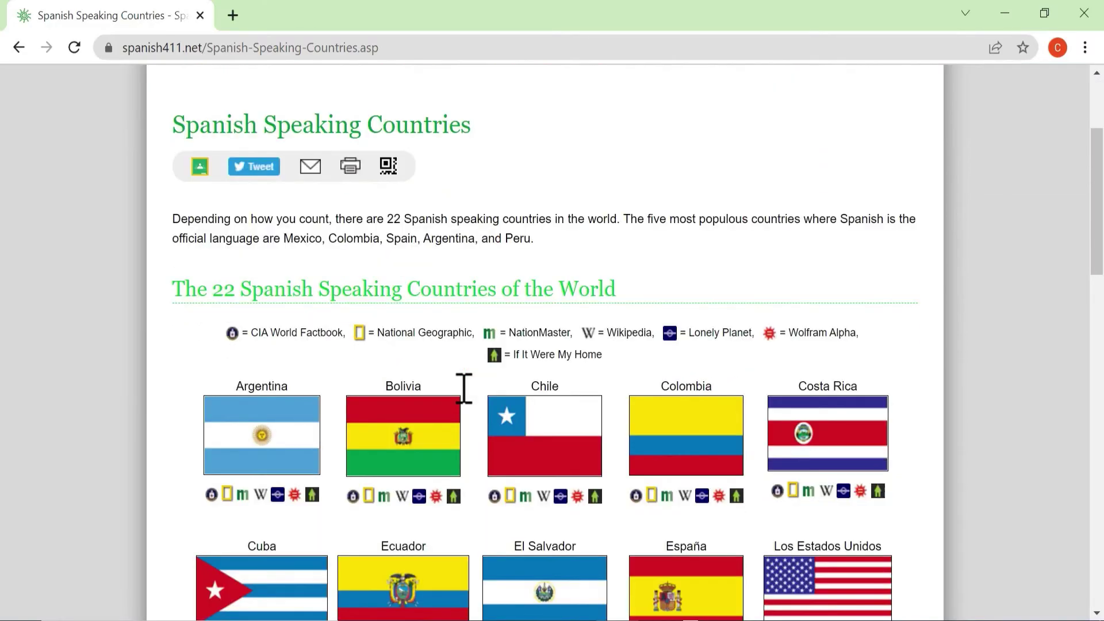
scroll(464, 388, "down", 6)
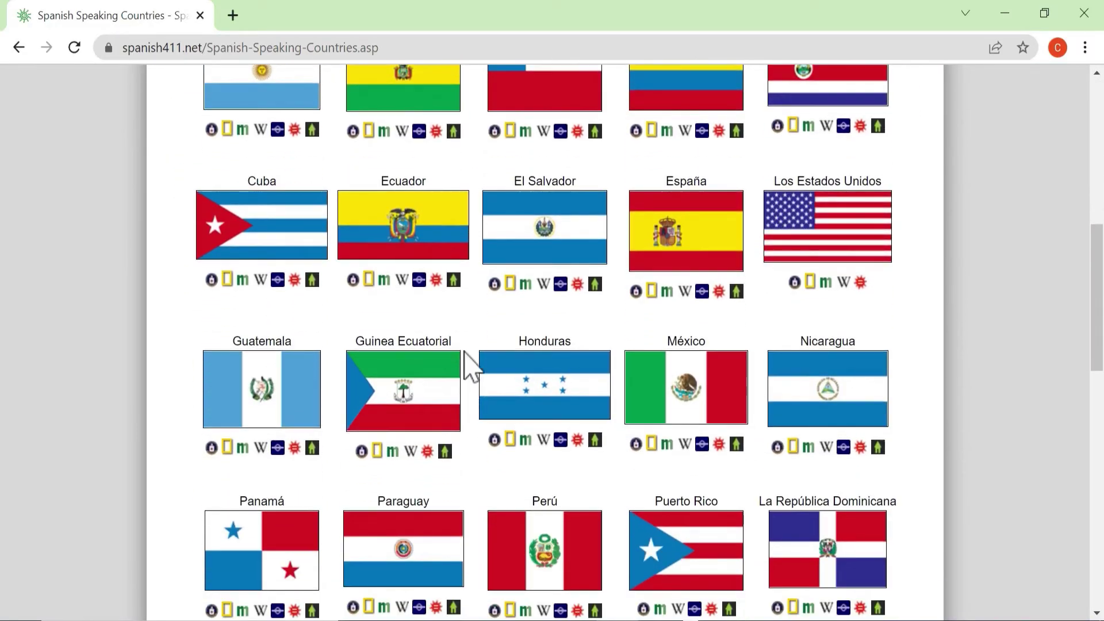
scroll(518, 258, "down", 3)
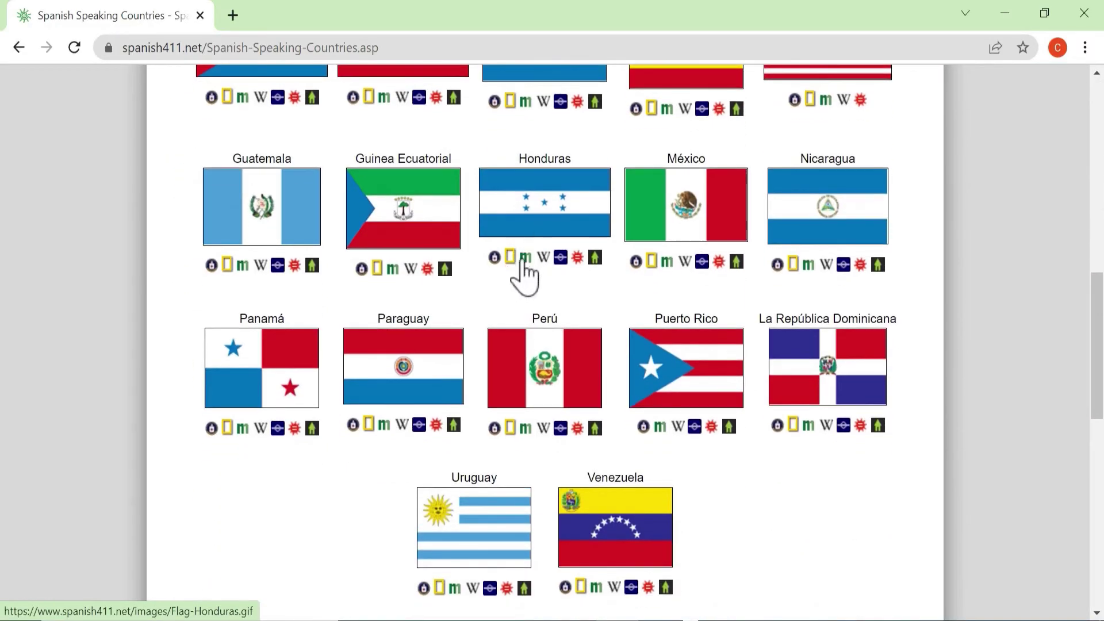
scroll(570, 256, "up", 5)
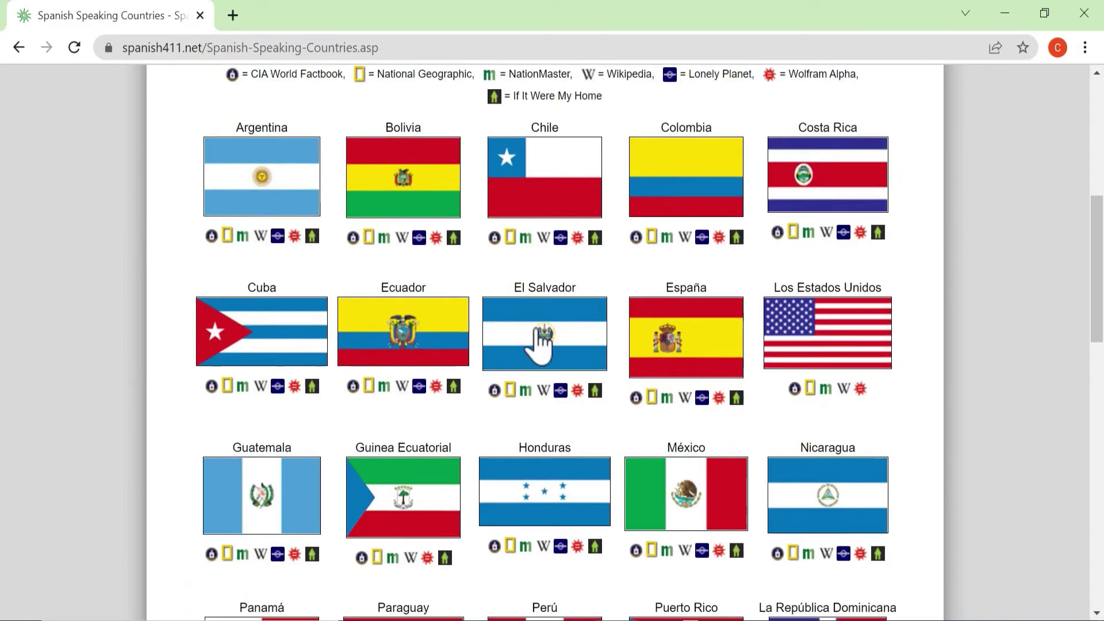
scroll(534, 333, "down", 11)
scroll(538, 345, "up", 15)
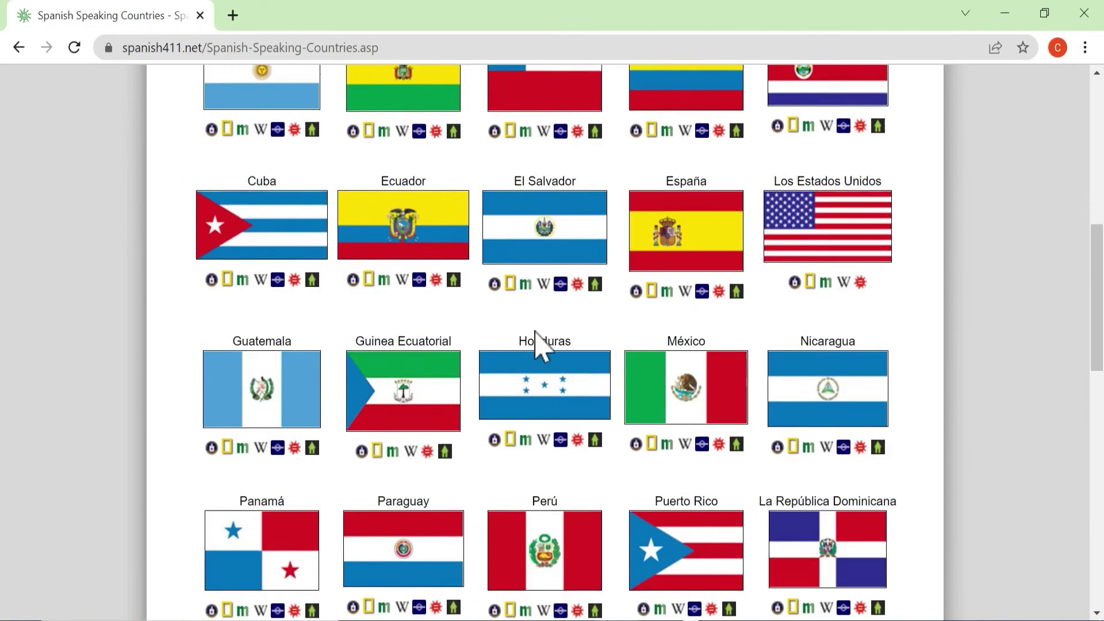
left_click(347, 46)
key("ctrl+c")
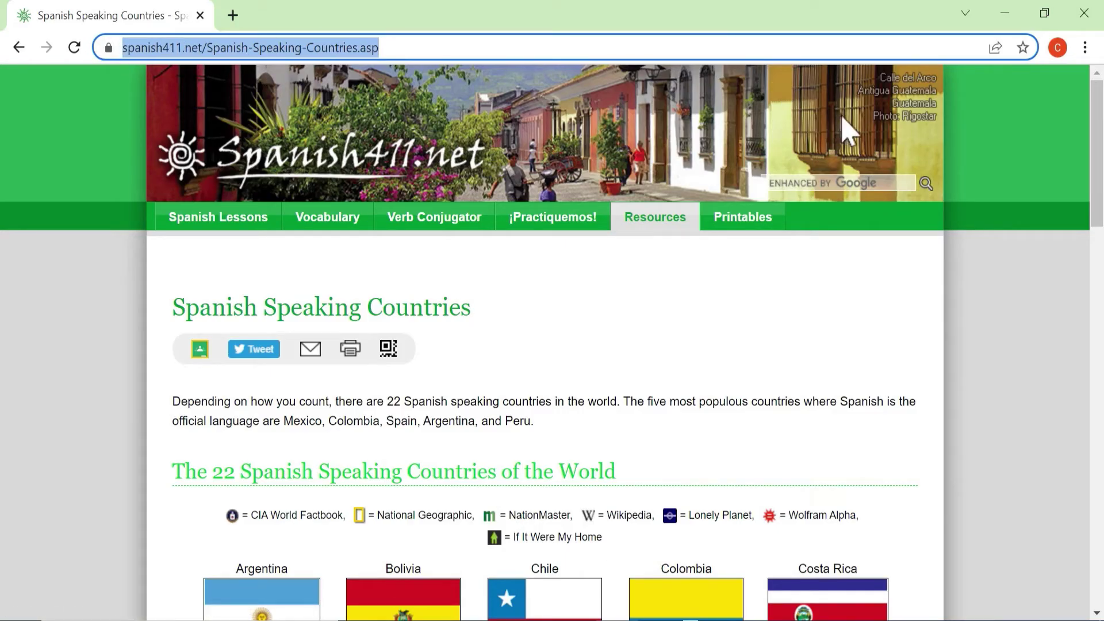
key("alt+Tab")
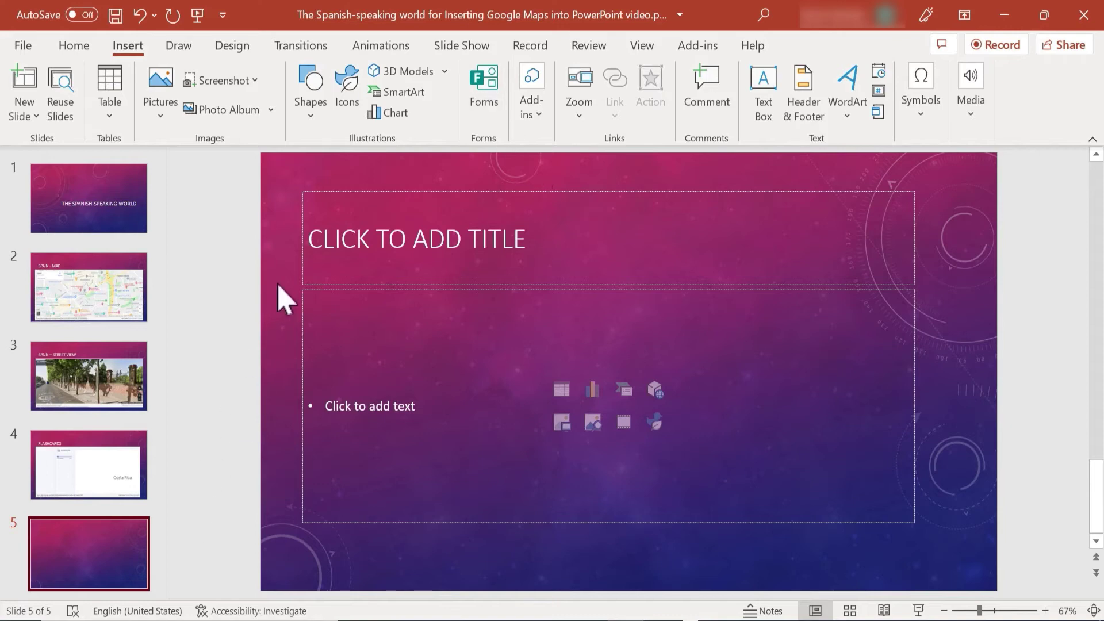
- Insert a Web Viewer on slide 5 loading the spanish411.net Spanish Speaking Countries page
left_click(295, 326)
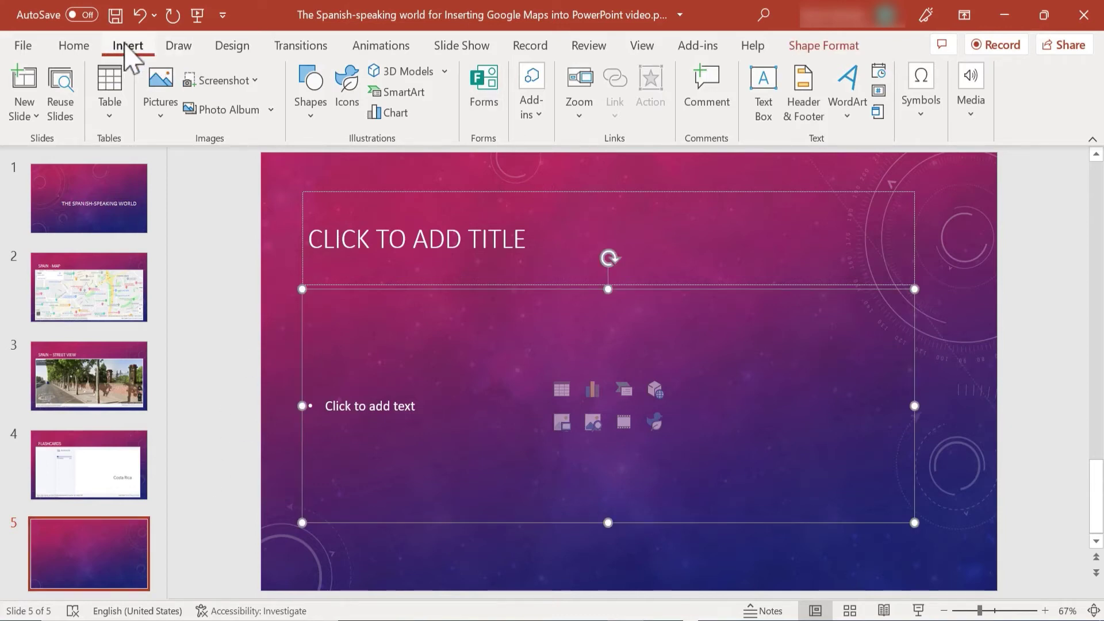
left_click(534, 114)
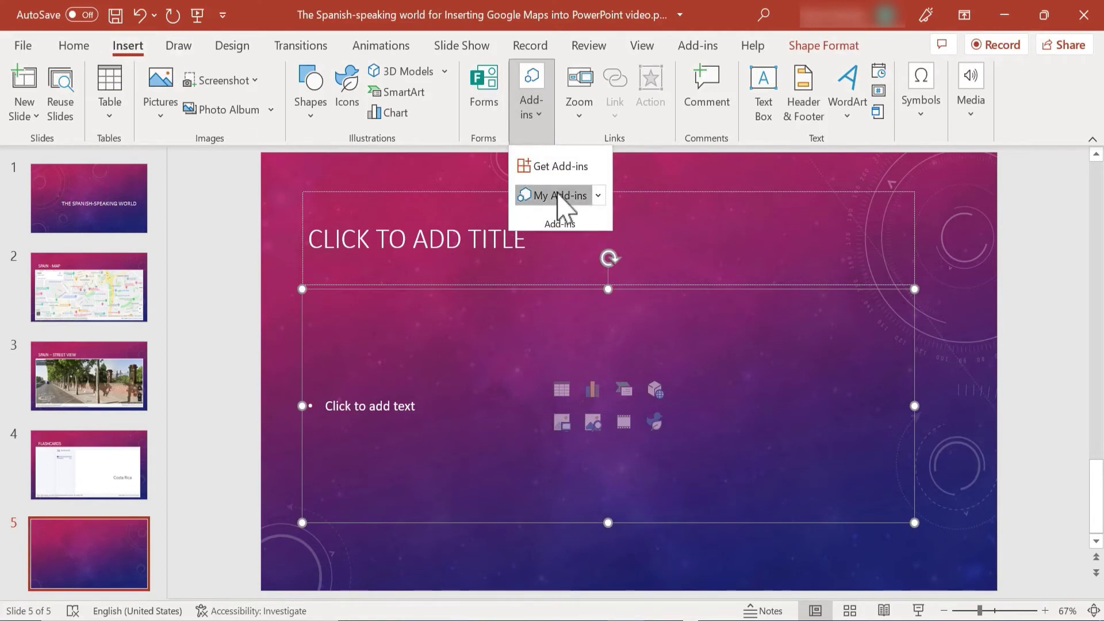
left_click(558, 198)
left_click(312, 170)
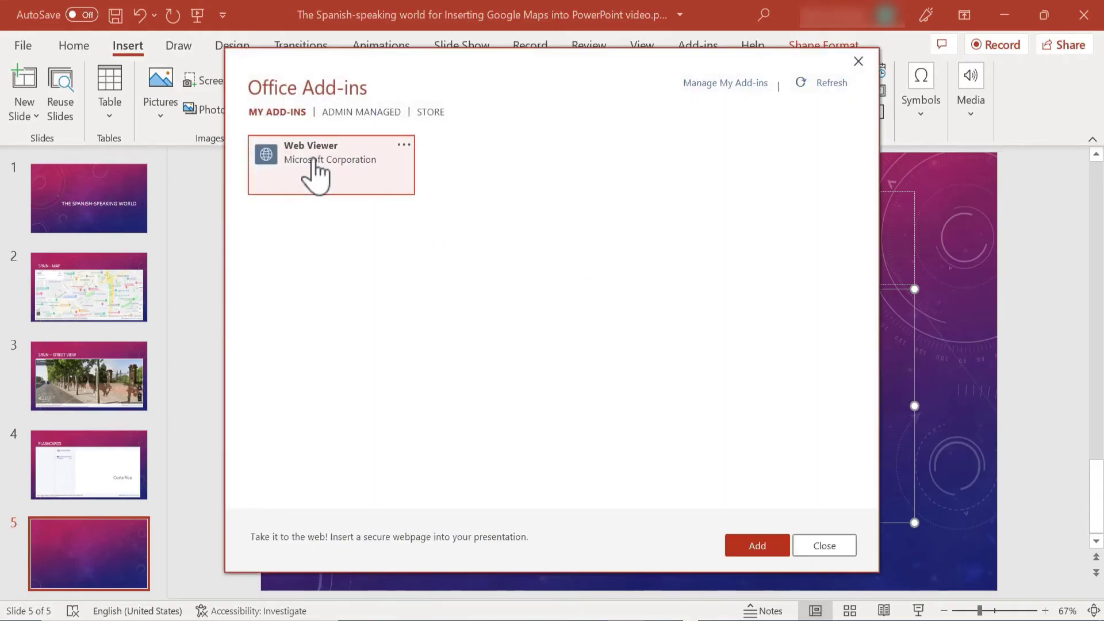
left_click(758, 547)
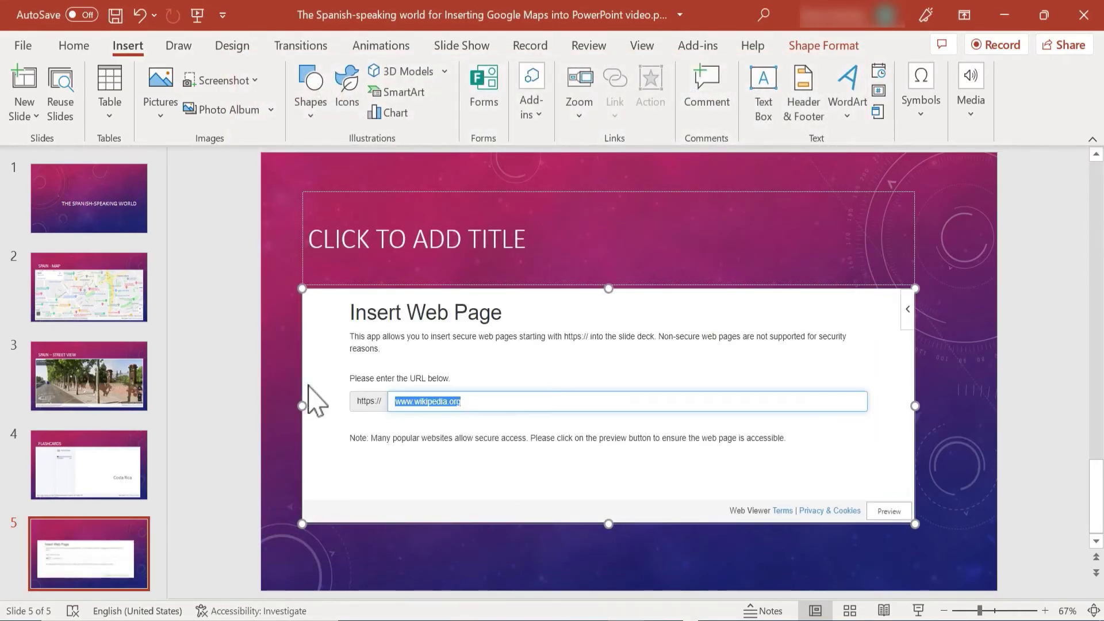
key("ctrl+v")
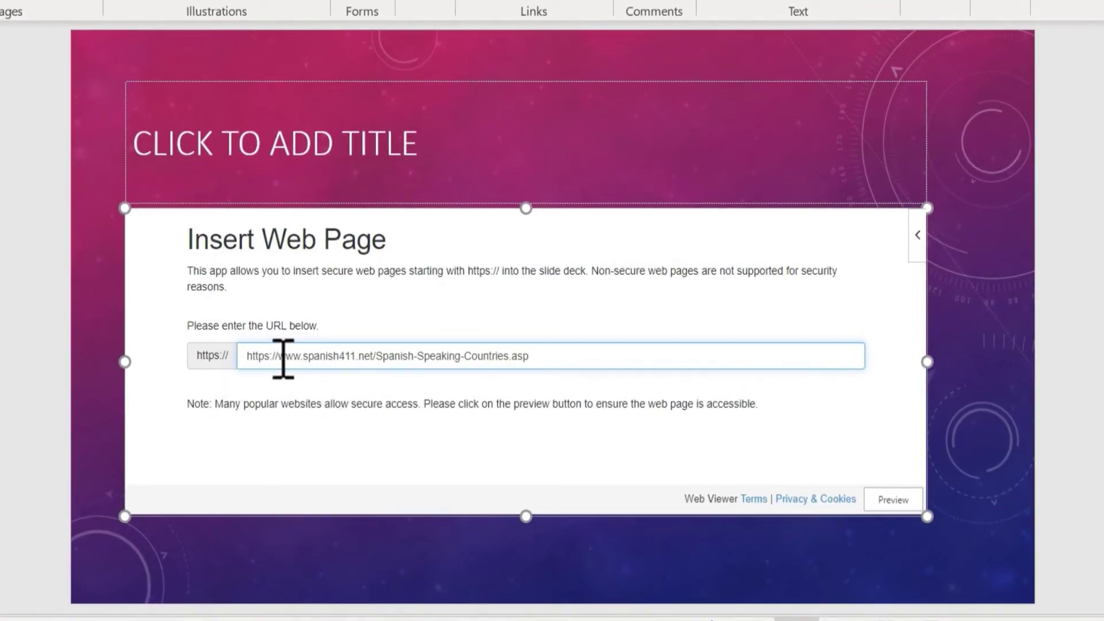
left_click_drag(283, 358, 246, 360)
key("BackSpace")
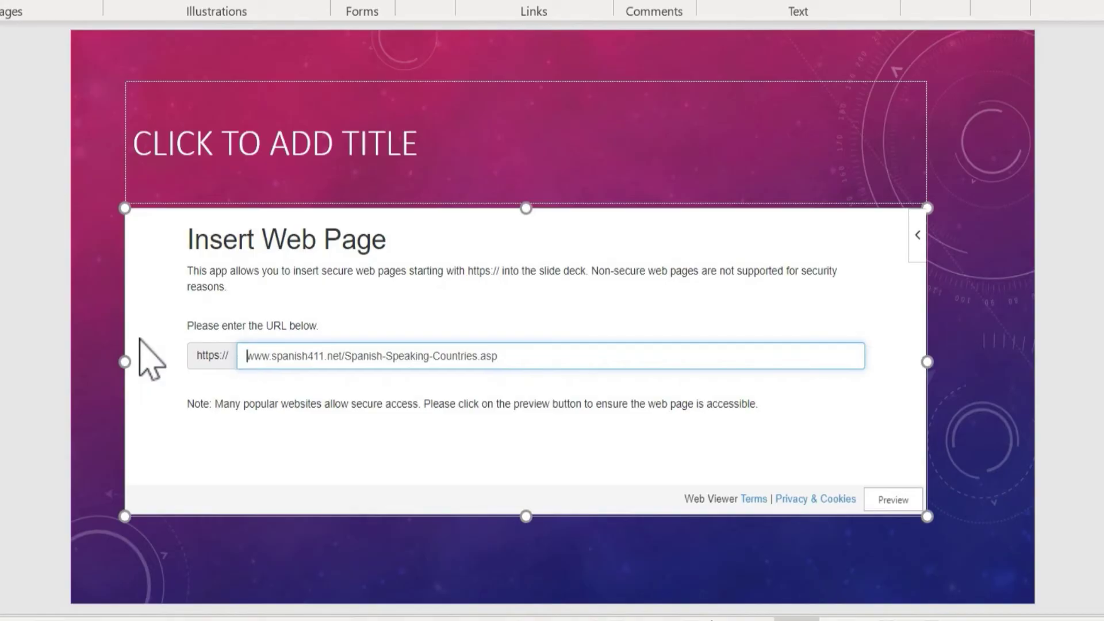
left_click(899, 500)
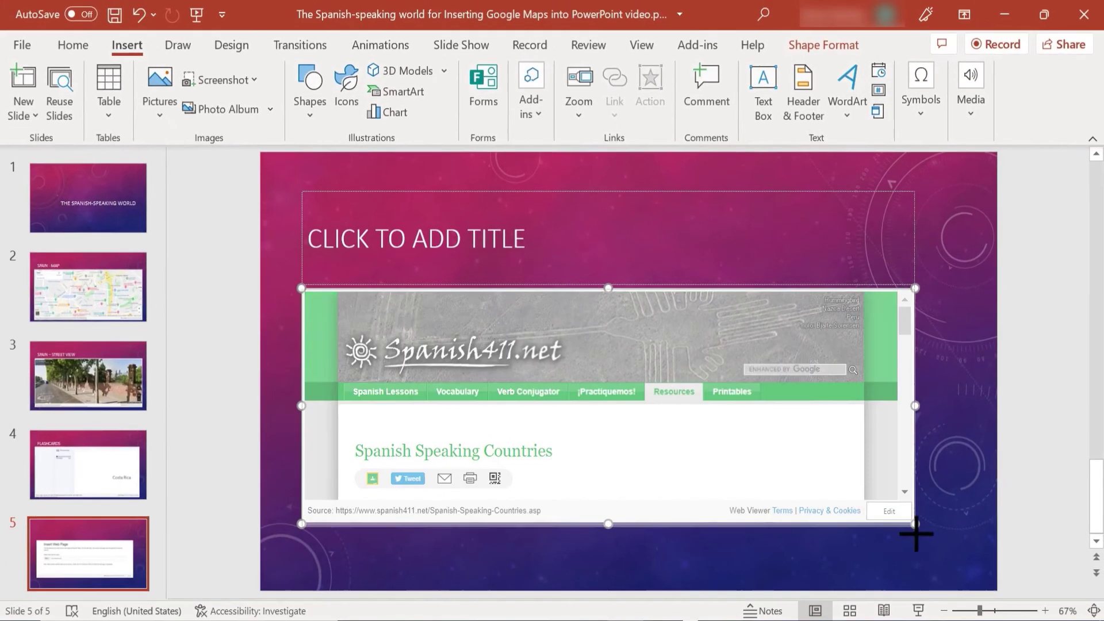
- Enlarge the web page frame to fill most of the slide
left_click_drag(927, 516, 922, 578)
left_click_drag(920, 288, 938, 153)
left_click_drag(301, 366, 266, 367)
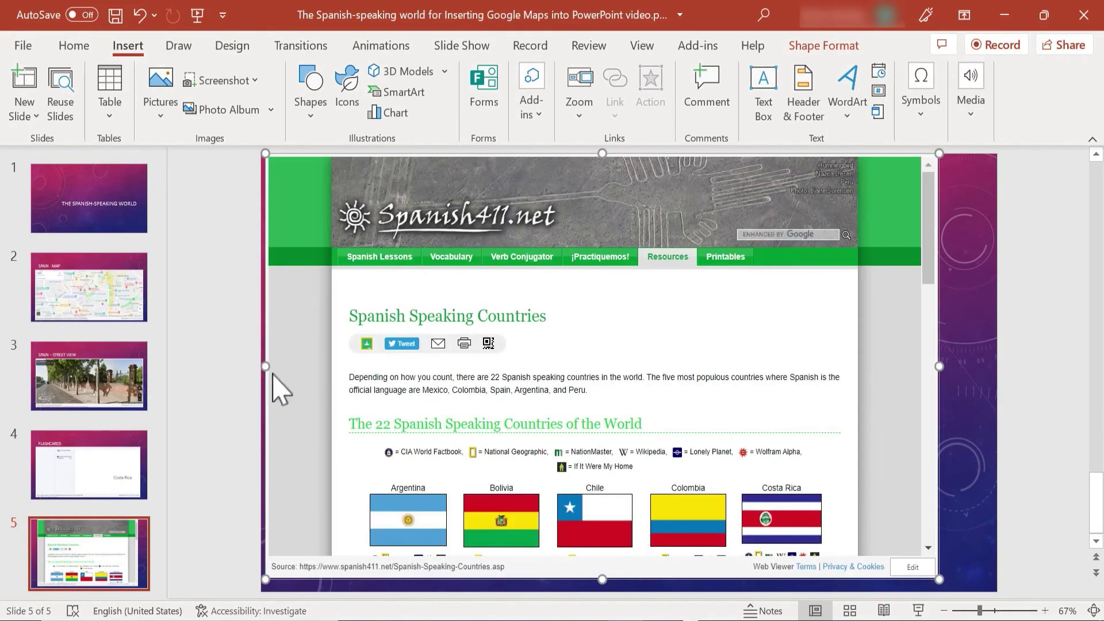
left_click_drag(939, 366, 986, 373)
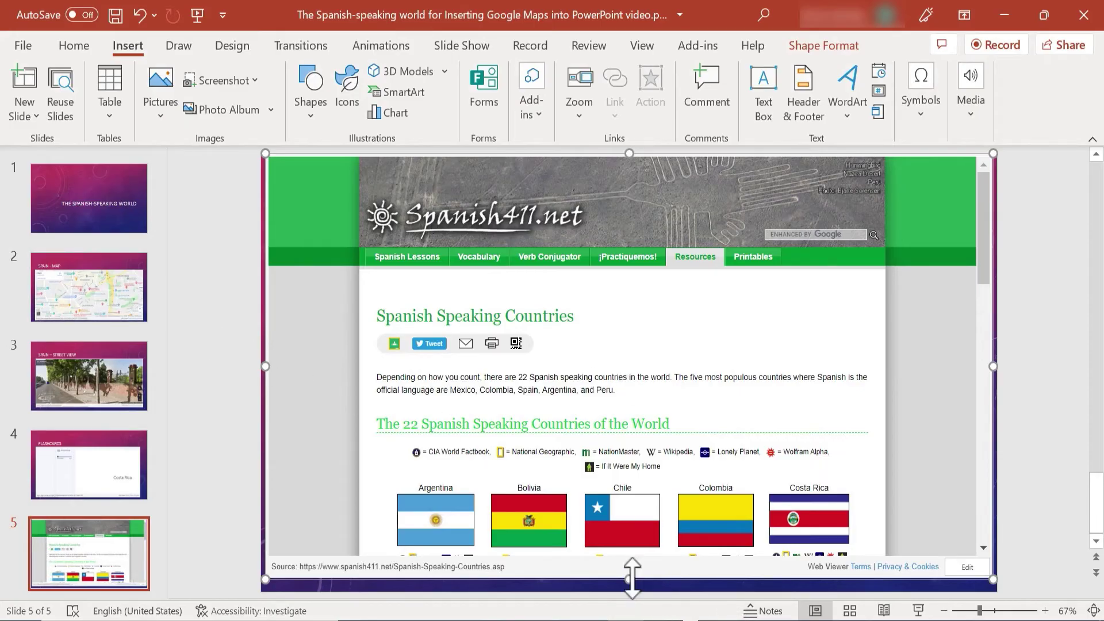
left_click_drag(629, 579, 630, 592)
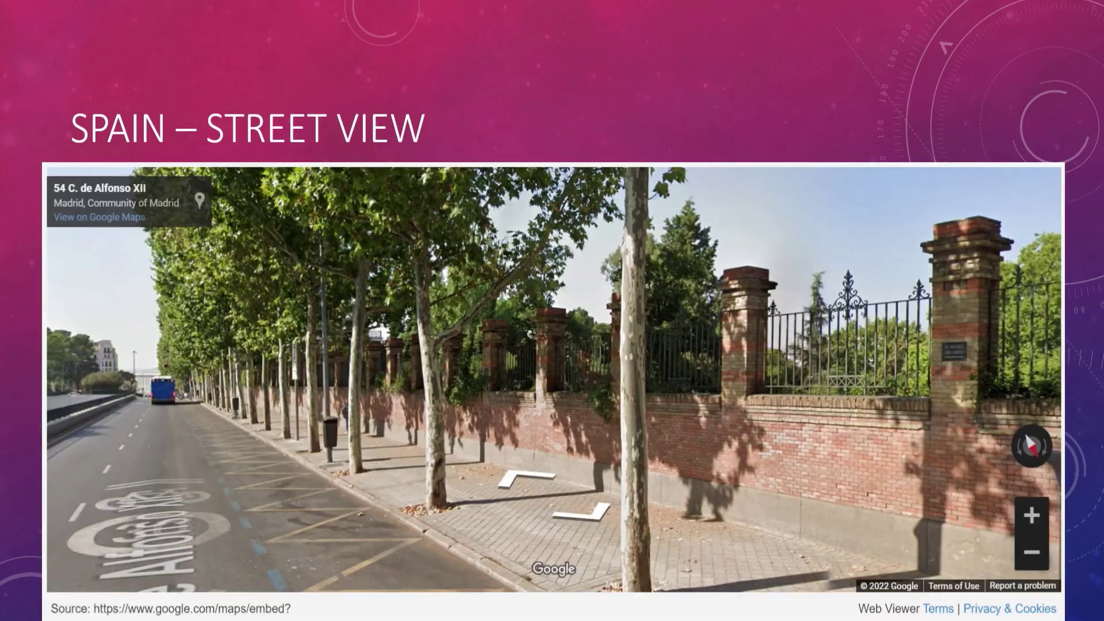
key("Right")
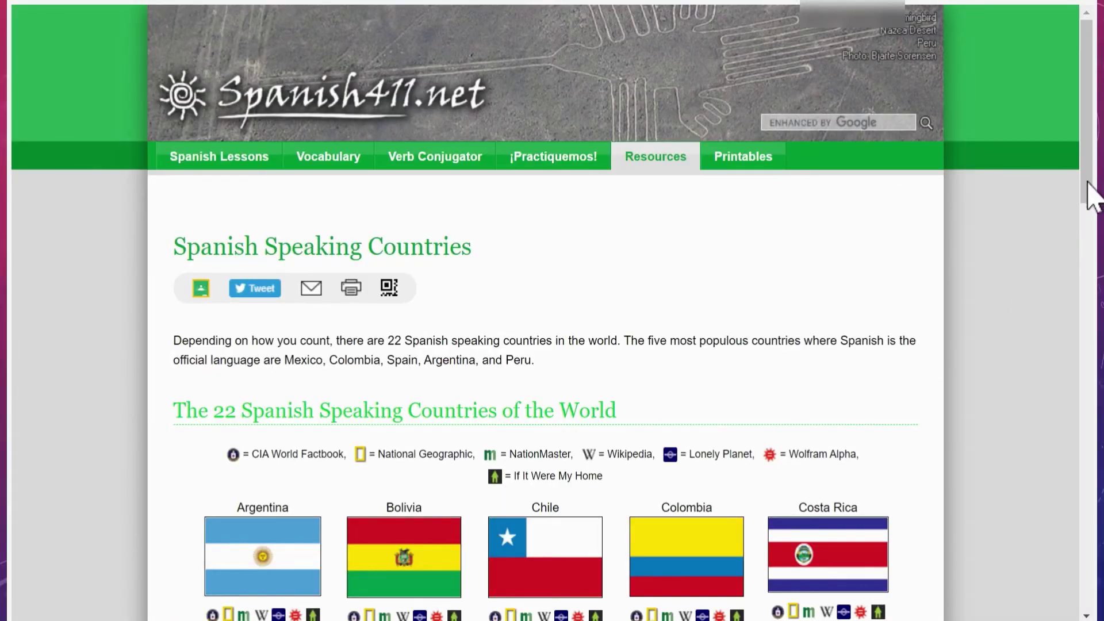
left_click_drag(1090, 195, 964, 153)
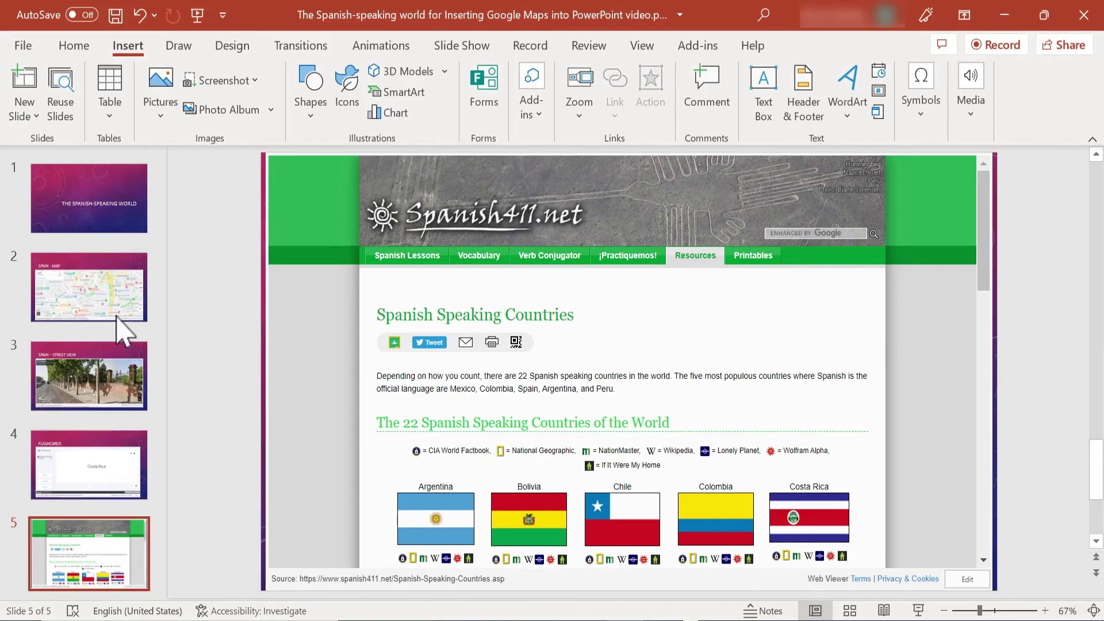
- On the Spain - Map slide, reload the embedded Madrid map from the Web Viewer options
left_click(133, 317)
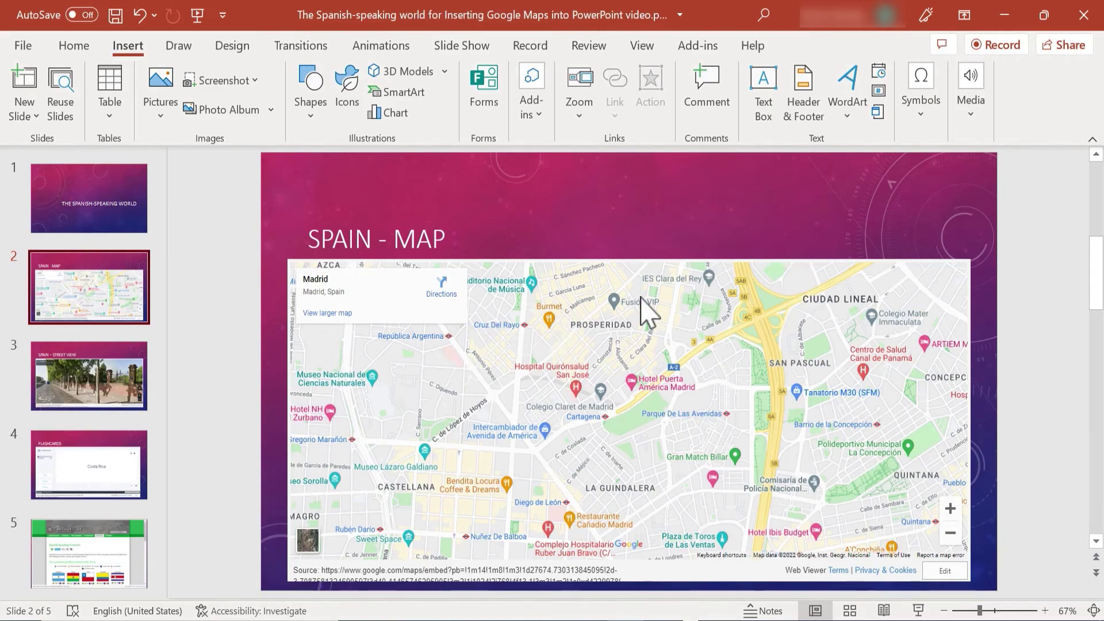
left_click(938, 291)
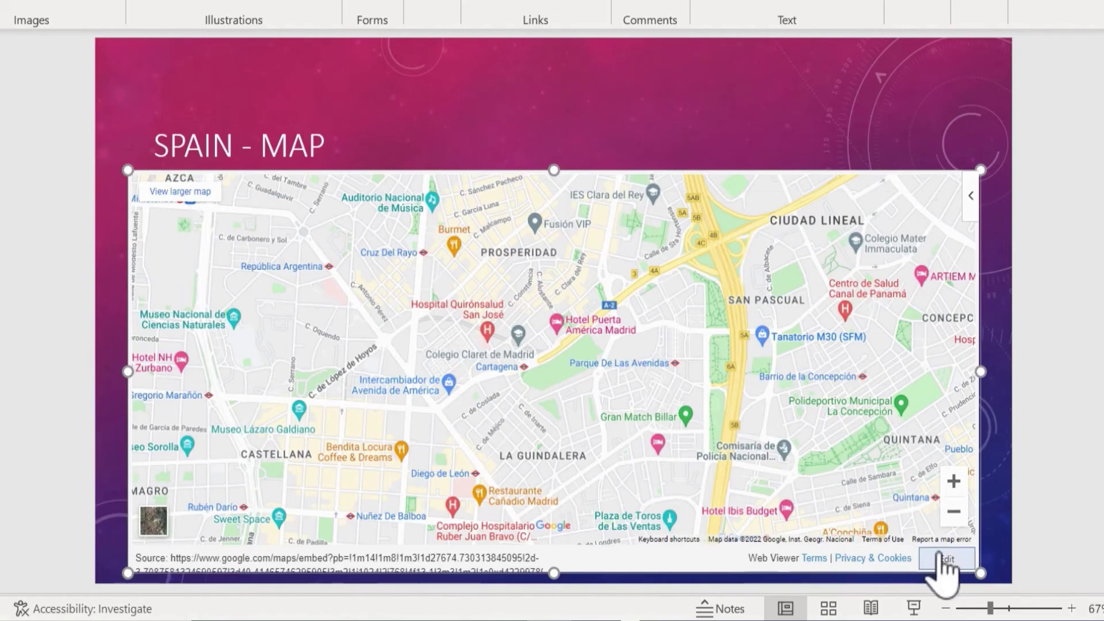
left_click(948, 561)
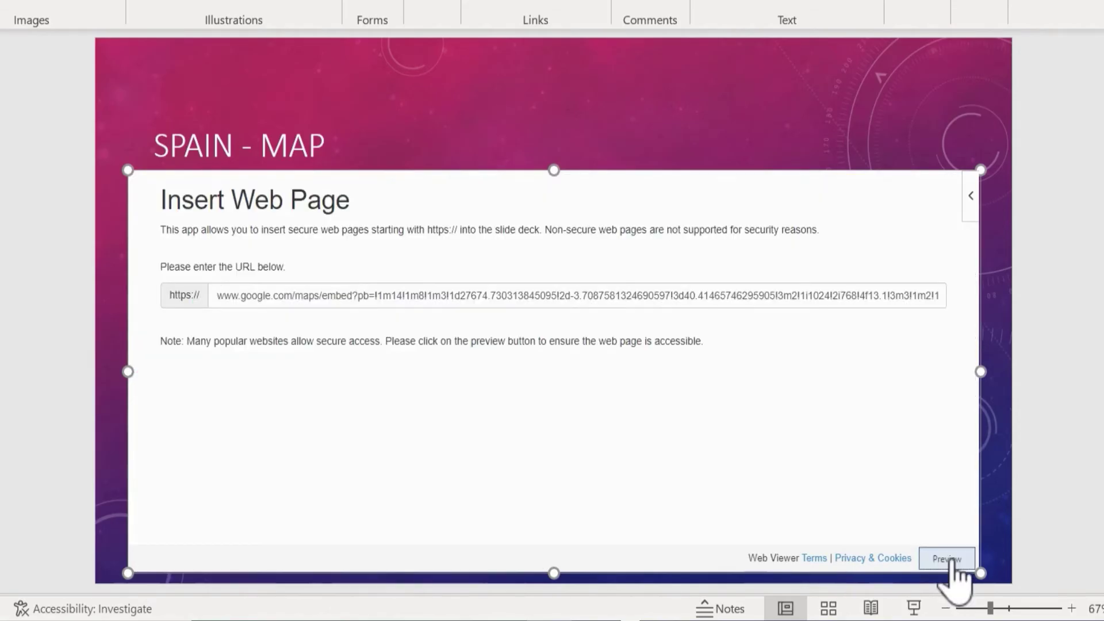
left_click(947, 558)
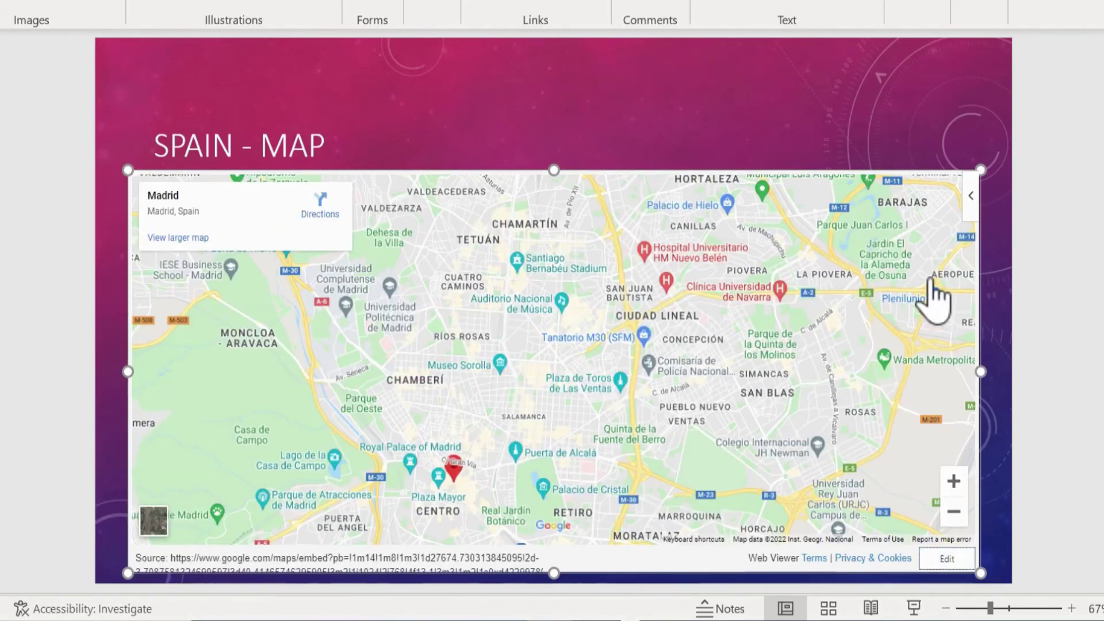
left_click(971, 197)
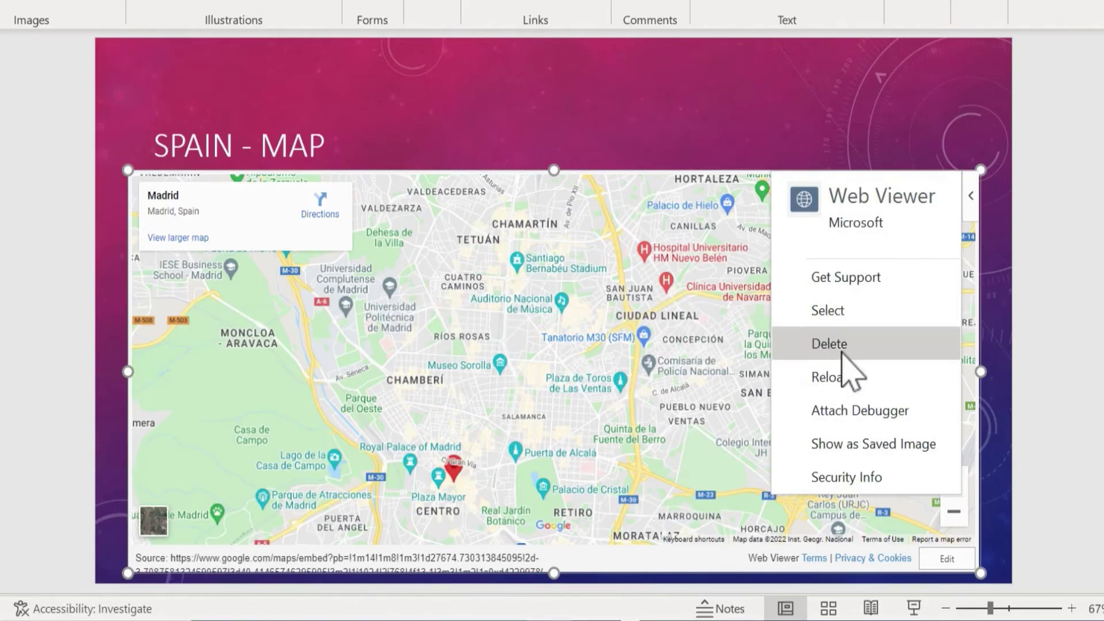
left_click(849, 380)
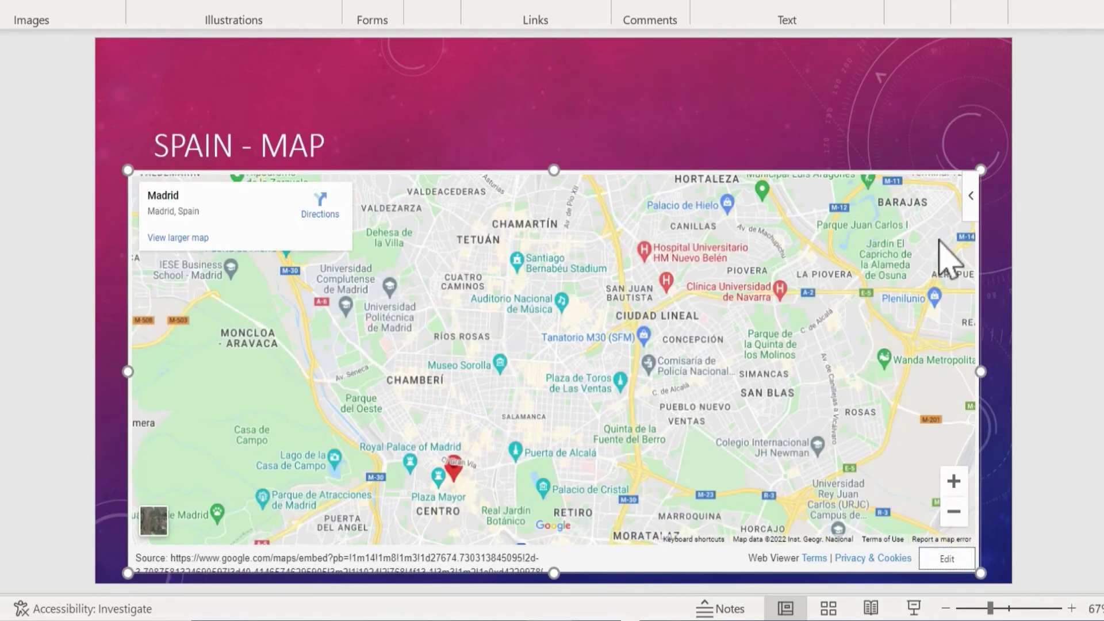
- Set the Madrid map's Web Viewer to Show as Saved Image
left_click(976, 202)
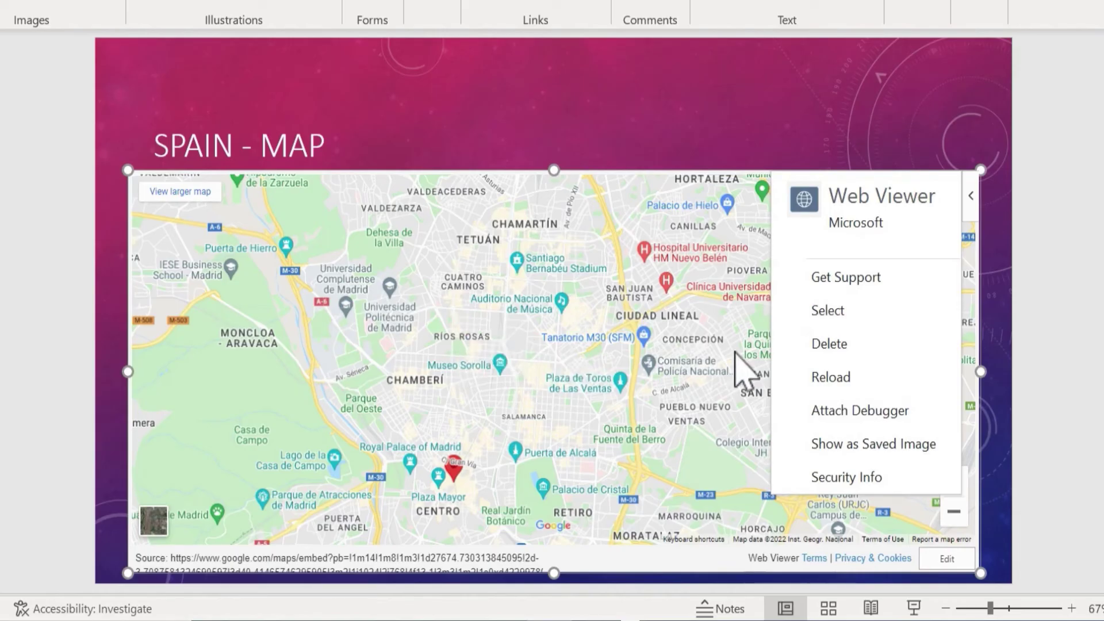
left_click(920, 446)
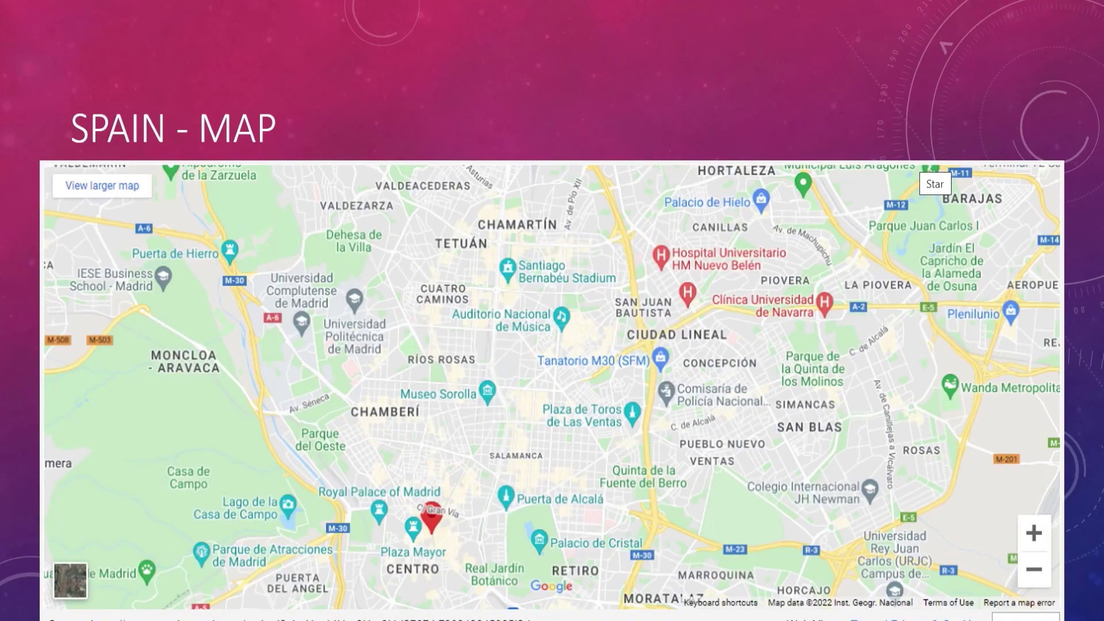
- Switch back and forth between the map and Street View slides, ending on Street View
key("Page_Down")
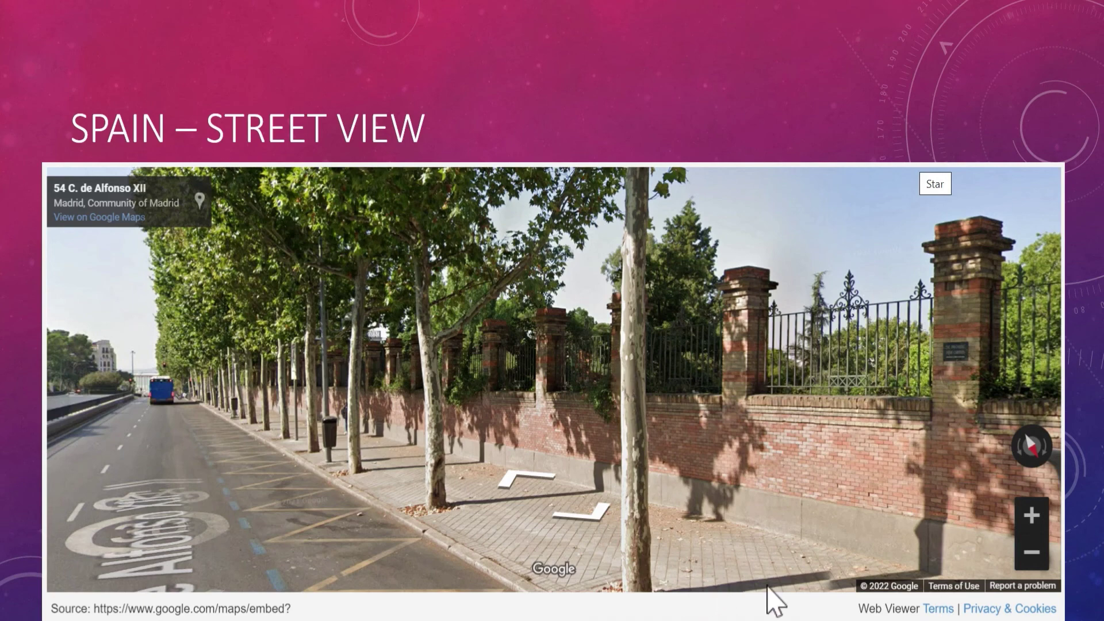
key("Page_Up")
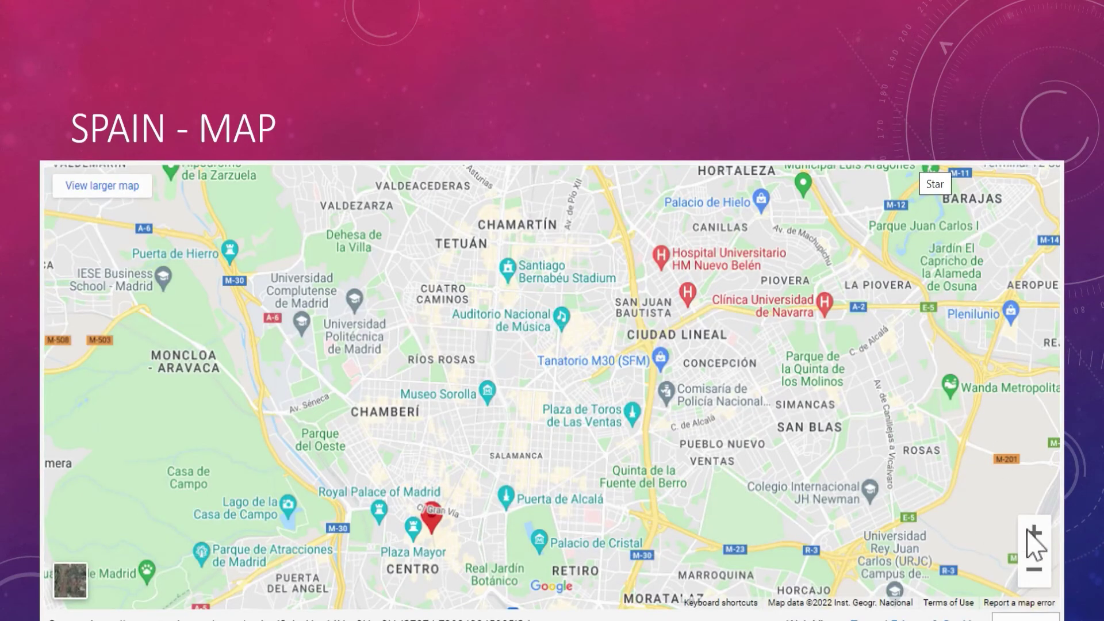
key("Page_Down")
key("Page_Up")
key("Page_Down")
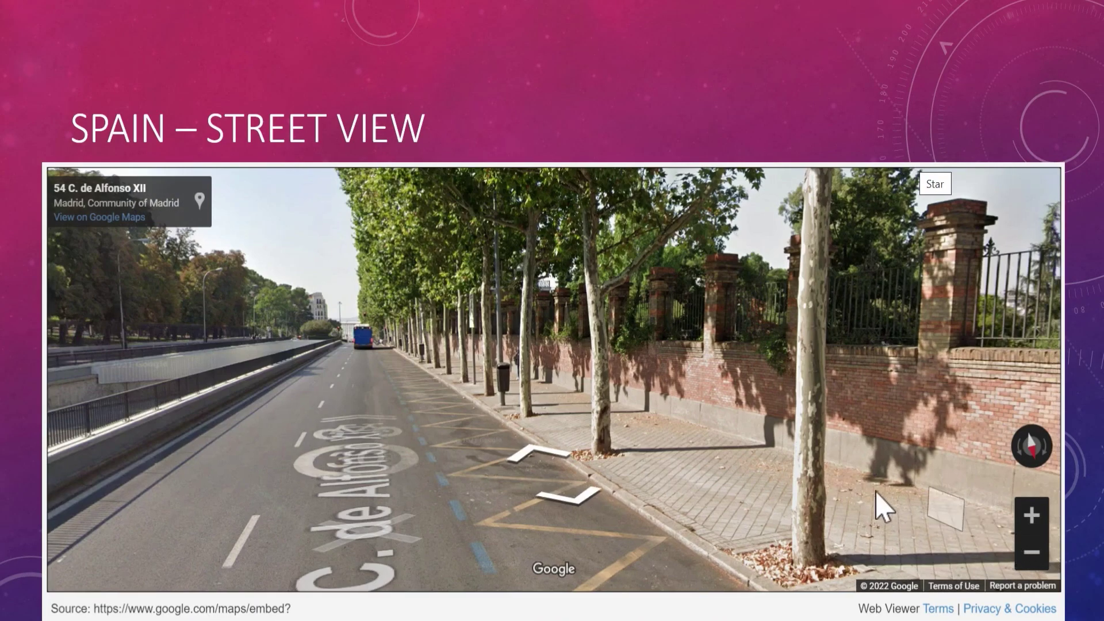
- Pan the Street View panorama along the brick wall and street, then advance to Flashcards
left_click_drag(882, 508, 239, 505)
left_click_drag(678, 443, 221, 460)
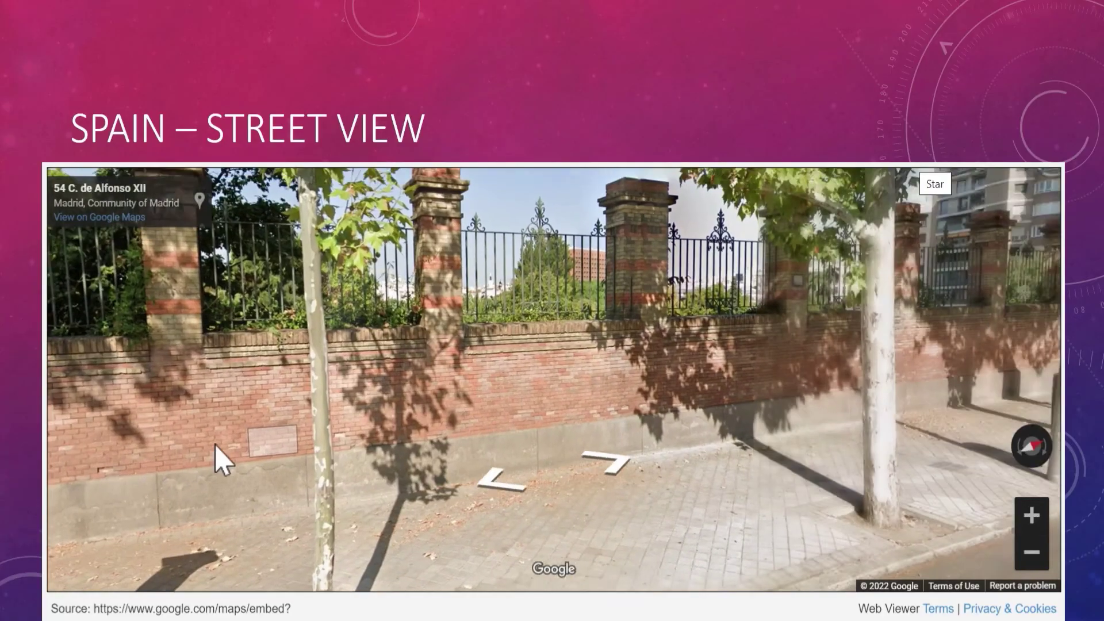
left_click_drag(757, 414, 305, 387)
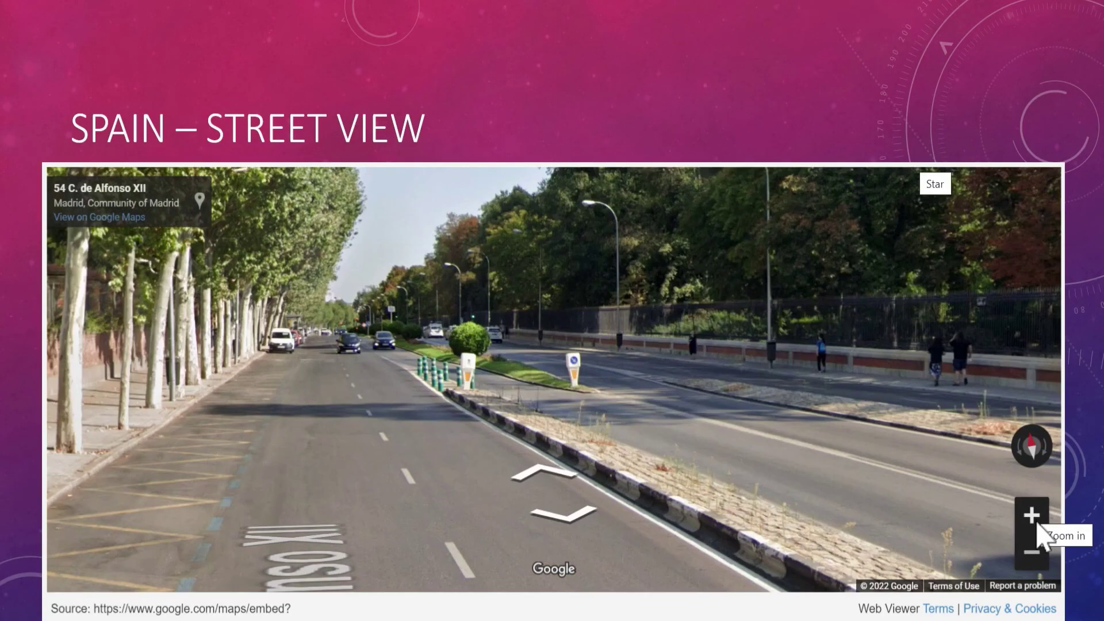
key("Right")
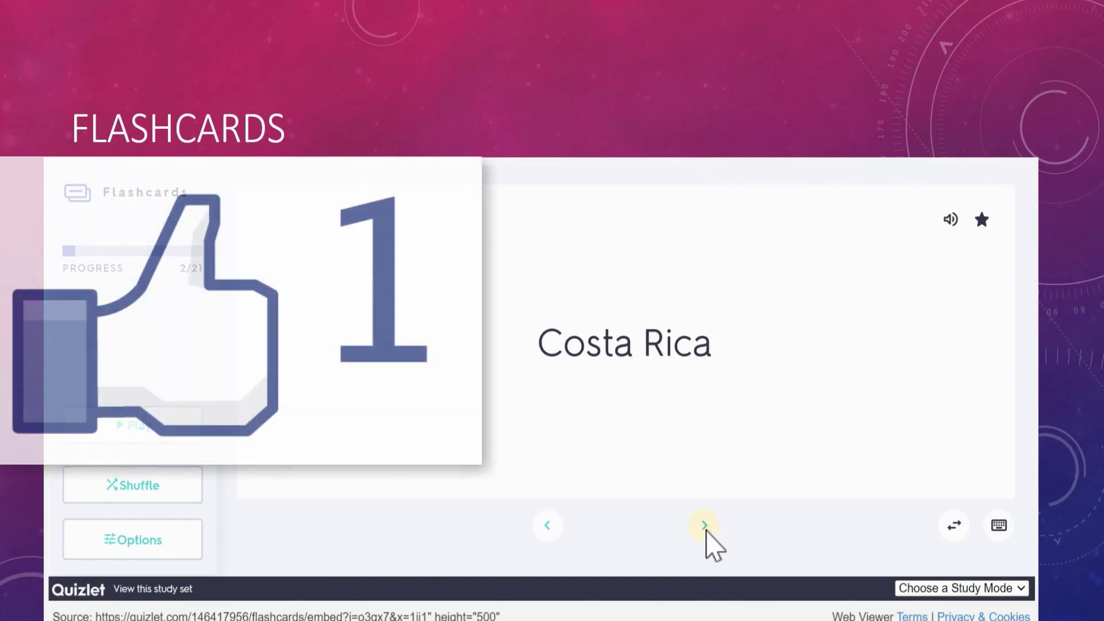
- Advance the Quizlet flashcards past Mexico City toward Montevideo
left_click(704, 525)
left_click(704, 525)
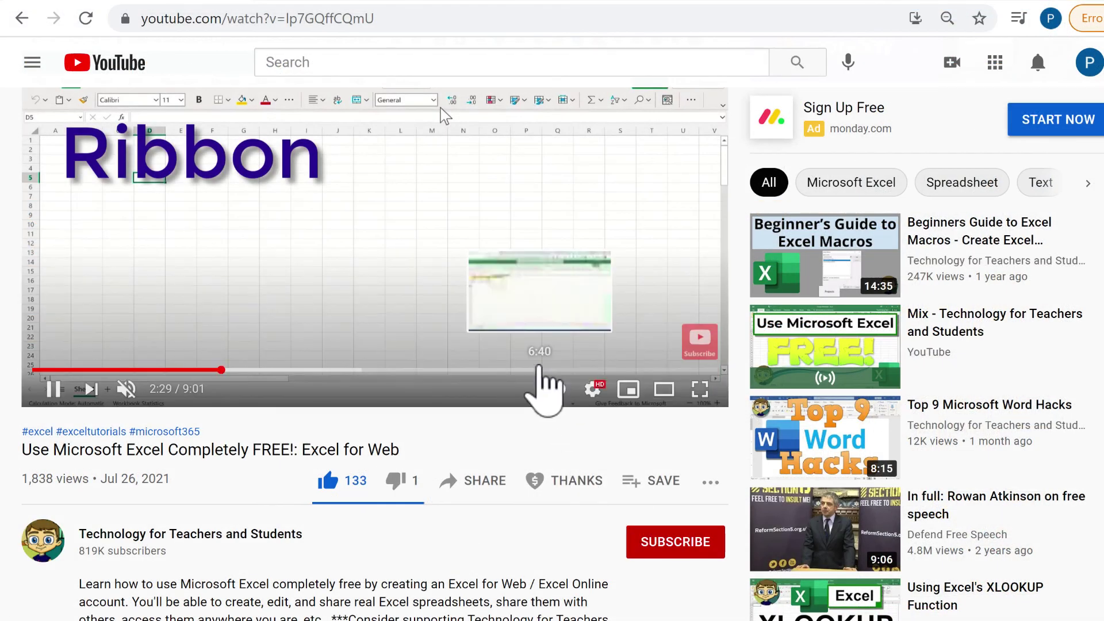
- Open the Super Thanks dialog for the Excel for Web video
left_click(588, 483)
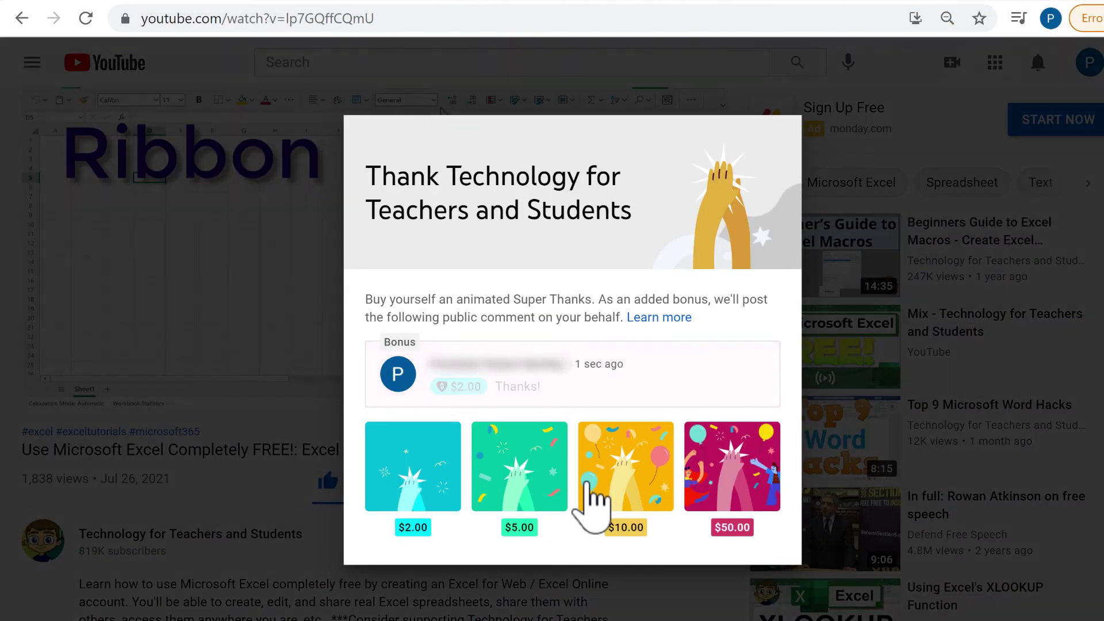